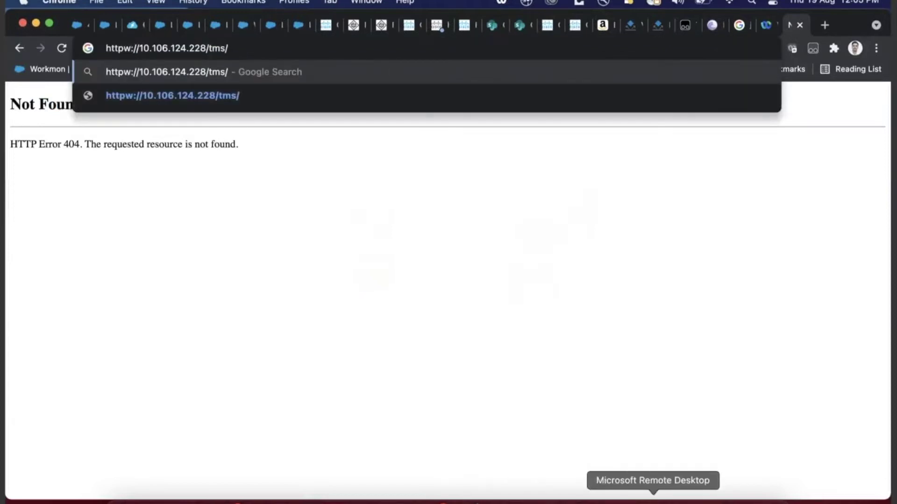
# Add an http port 80 binding on 10.106.124.228 to Default Web Site, then re-check the bindings list.
pyautogui.moveTo(269, 479)
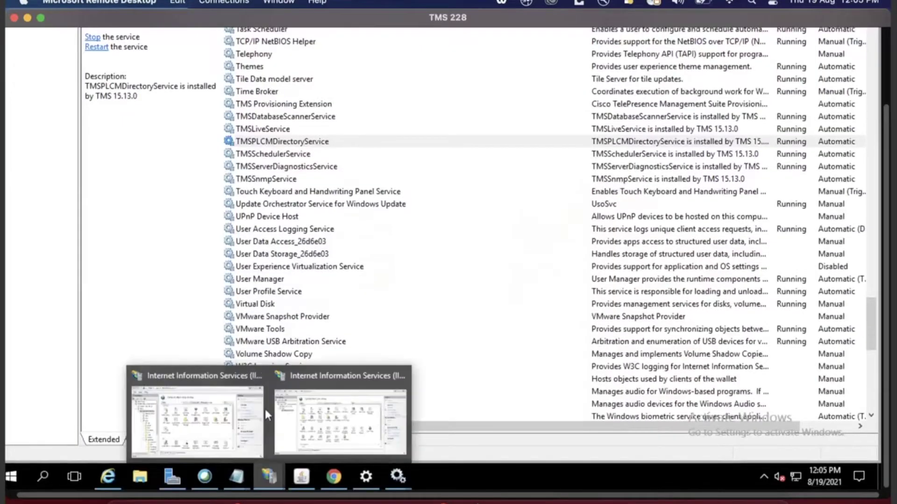
pyautogui.click(320, 393)
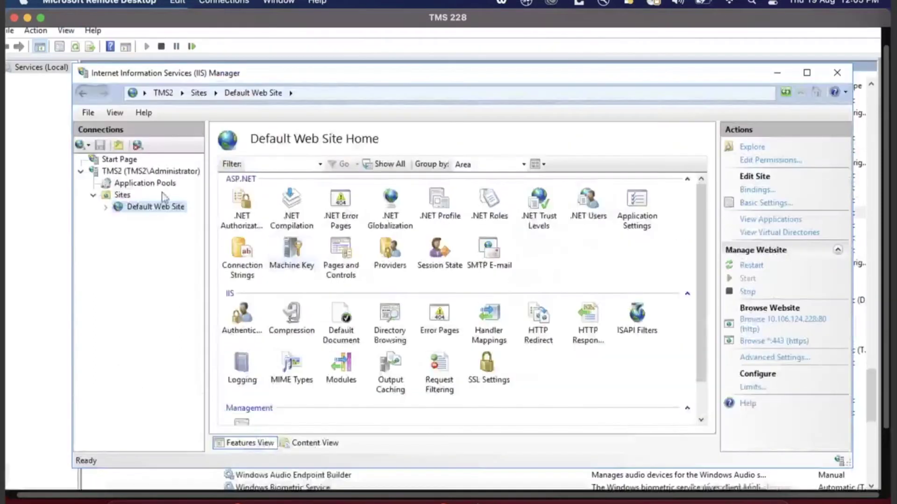
pyautogui.click(762, 191)
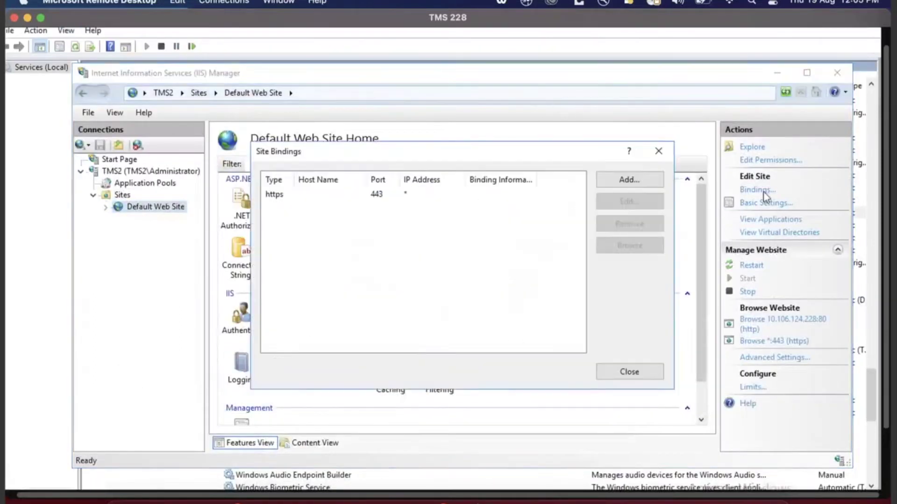
pyautogui.click(609, 180)
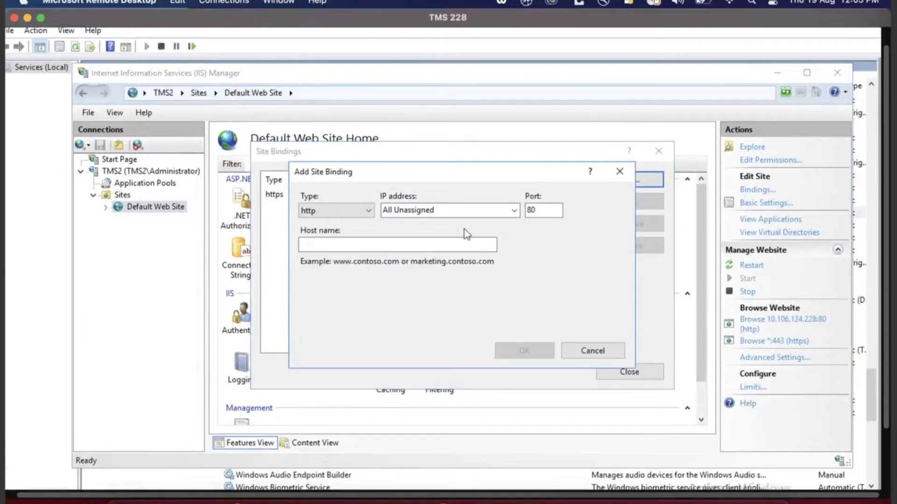
pyautogui.moveTo(480, 173); pyautogui.dragTo(488, 290)
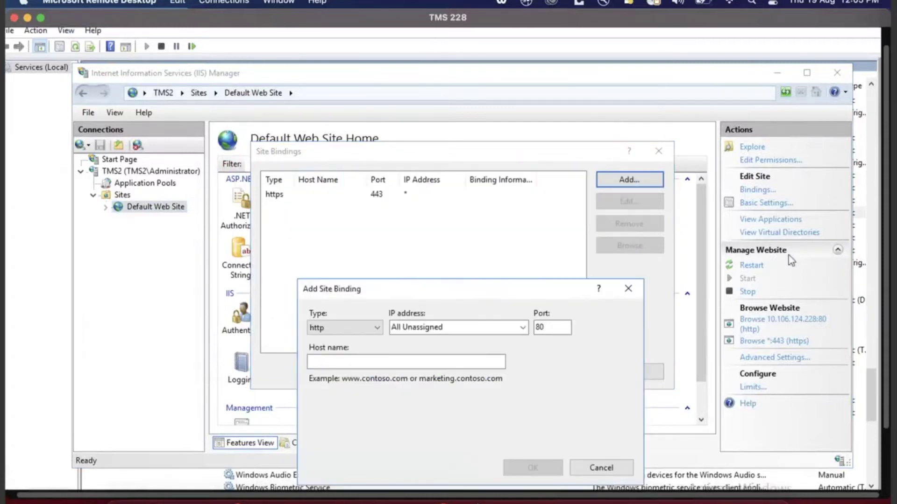
pyautogui.moveTo(532, 235); pyautogui.dragTo(509, 174)
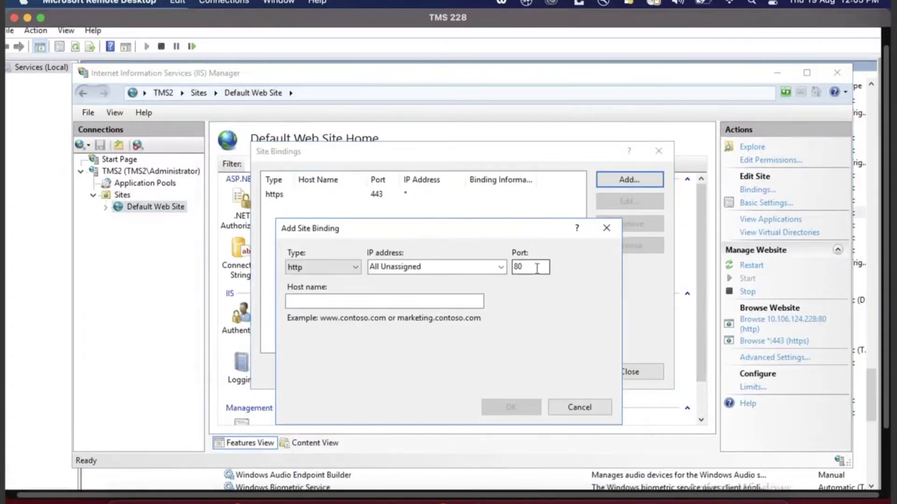
pyautogui.click(448, 268)
pyautogui.click(501, 267)
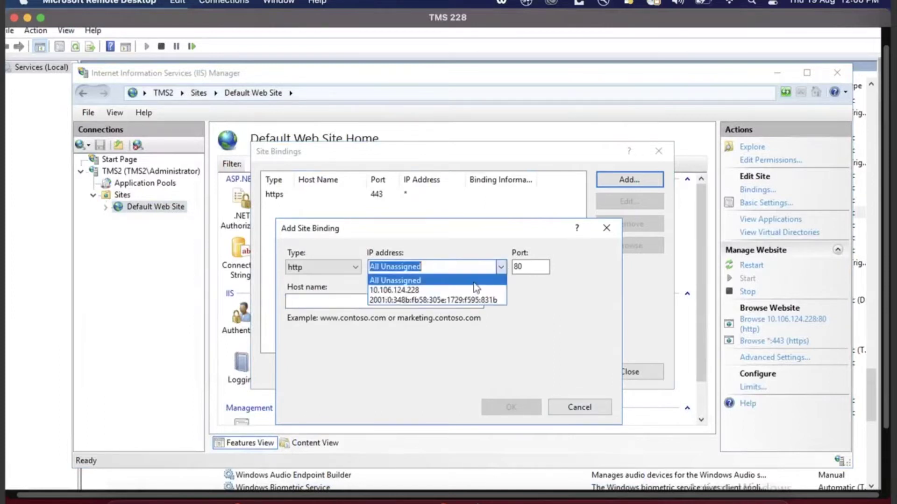
pyautogui.click(468, 290)
pyautogui.click(514, 405)
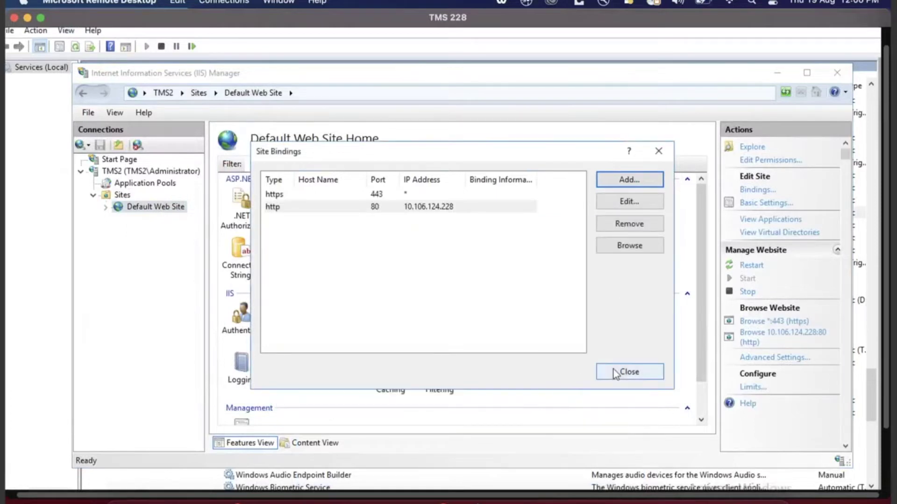
pyautogui.click(626, 371)
pyautogui.click(755, 192)
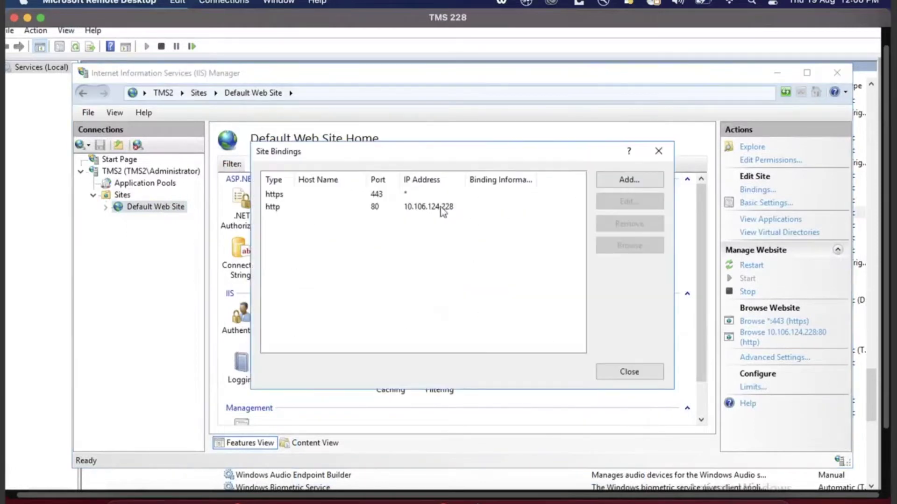
# Close Site Bindings and restart the TMS2 web server from its home page.
pyautogui.click(629, 371)
pyautogui.click(164, 182)
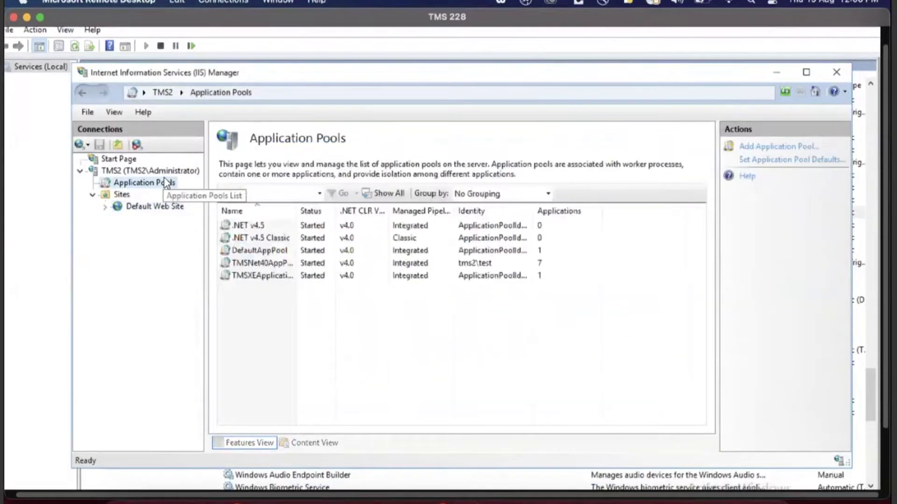
pyautogui.click(164, 172)
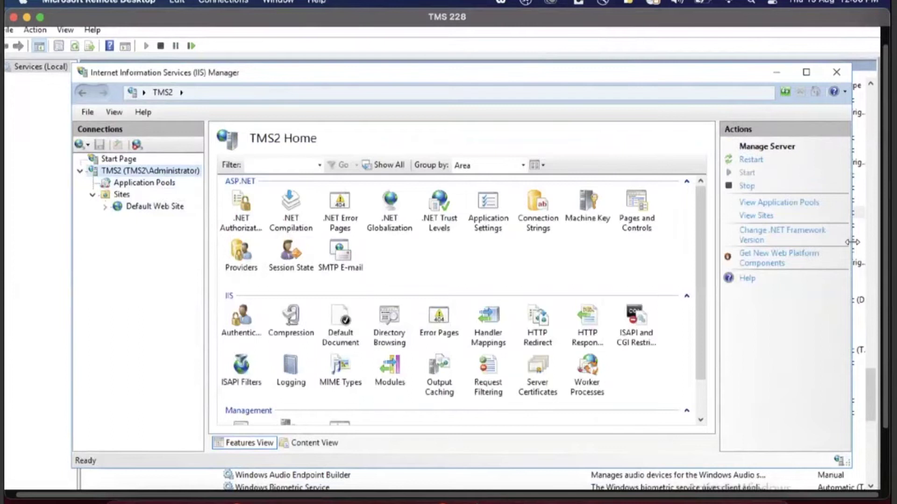
pyautogui.click(751, 162)
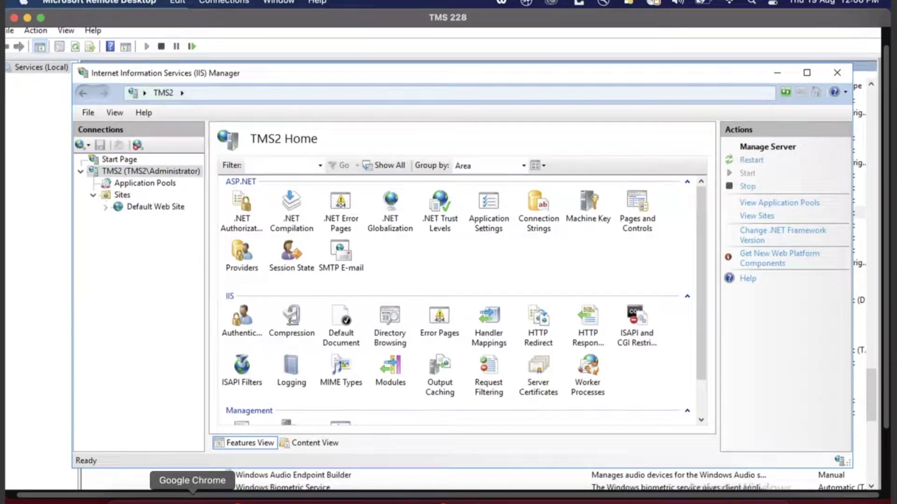
pyautogui.click(192, 496)
pyautogui.click(149, 47)
pyautogui.press('Return')
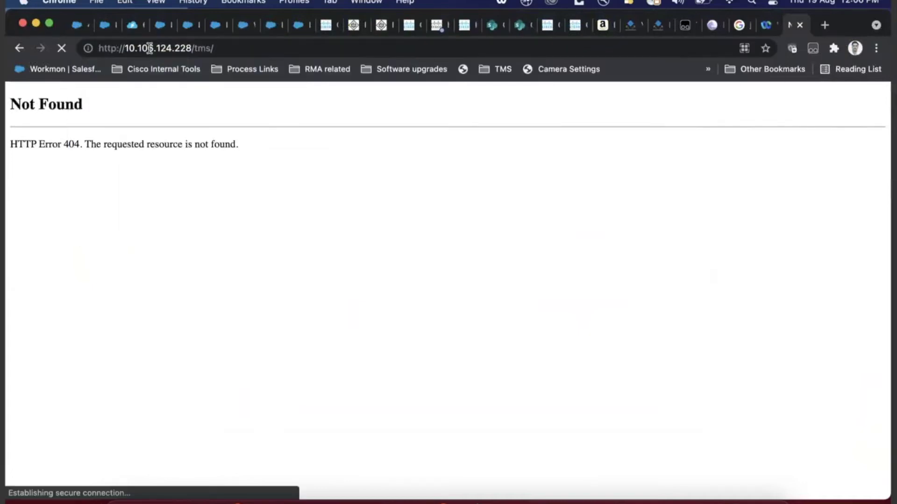
pyautogui.click(557, 199)
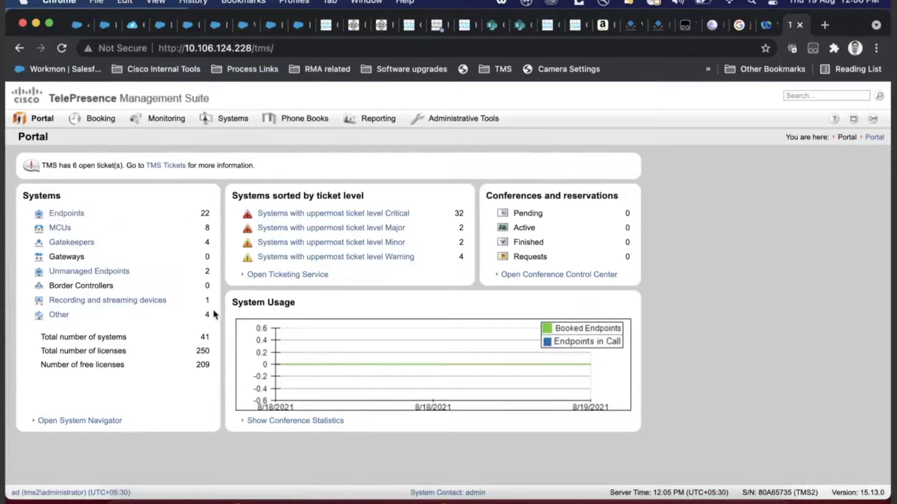
pyautogui.moveTo(210, 337); pyautogui.dragTo(196, 337)
pyautogui.moveTo(214, 353); pyautogui.dragTo(201, 350)
pyautogui.click(205, 366)
pyautogui.doubleClick(202, 351)
pyautogui.click(209, 338)
pyautogui.doubleClick(199, 364)
pyautogui.doubleClick(459, 213)
pyautogui.moveTo(214, 212)
pyautogui.mouseDown()
pyautogui.moveTo(183, 218)
pyautogui.moveTo(201, 223)
pyautogui.mouseUp()
pyautogui.click(205, 213)
pyautogui.click(461, 214)
pyautogui.doubleClick(460, 212)
# Go to Systems > Navigator to list the Company Name folder's systems.
pyautogui.moveTo(95, 116)
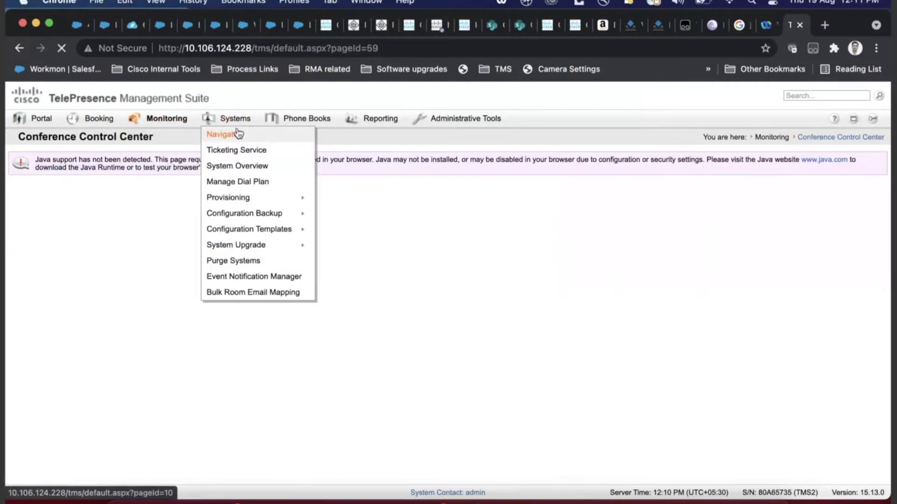
pyautogui.moveTo(178, 124)
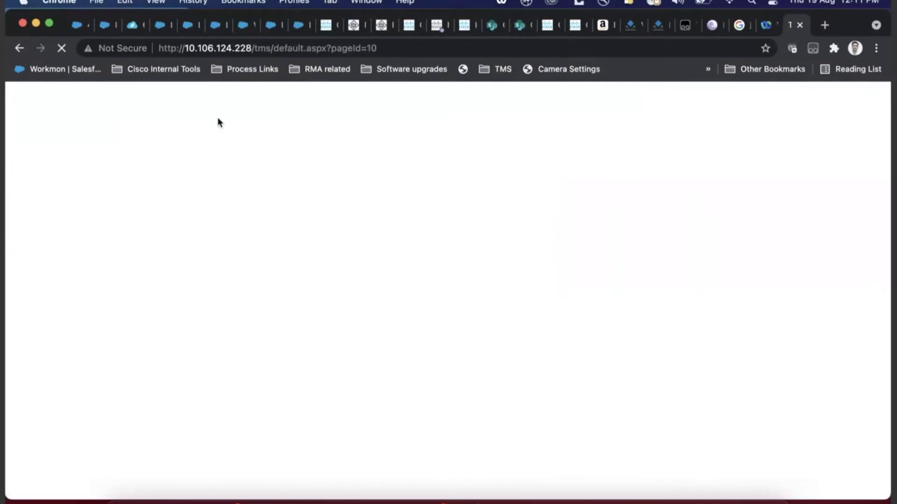
pyautogui.moveTo(228, 120)
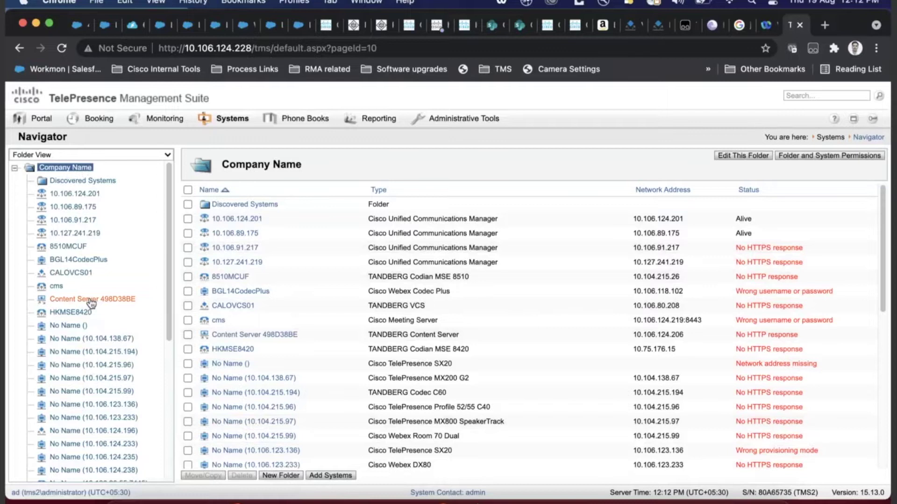
# Create a folder named 'lab test' under Company Name and open it.
pyautogui.moveTo(92, 303)
pyautogui.scroll(-8, 114, 276)
pyautogui.scroll(10, 114, 335)
pyautogui.click(286, 477)
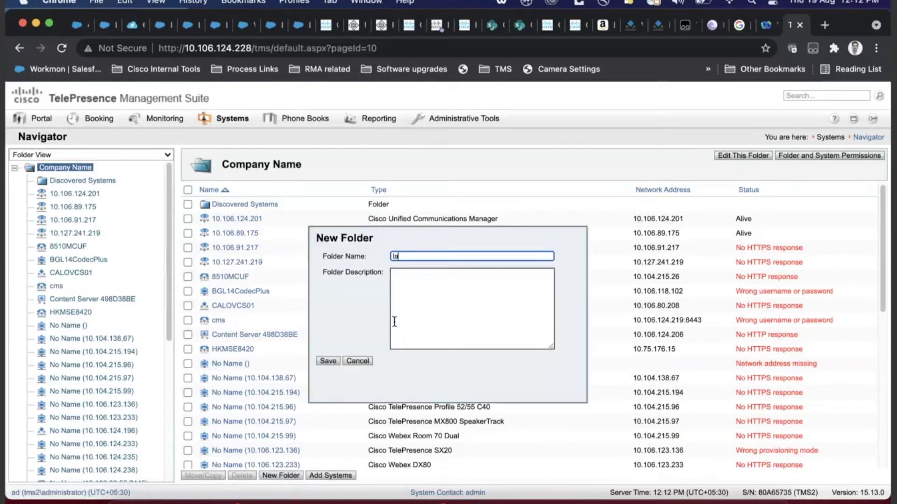
pyautogui.click(323, 359)
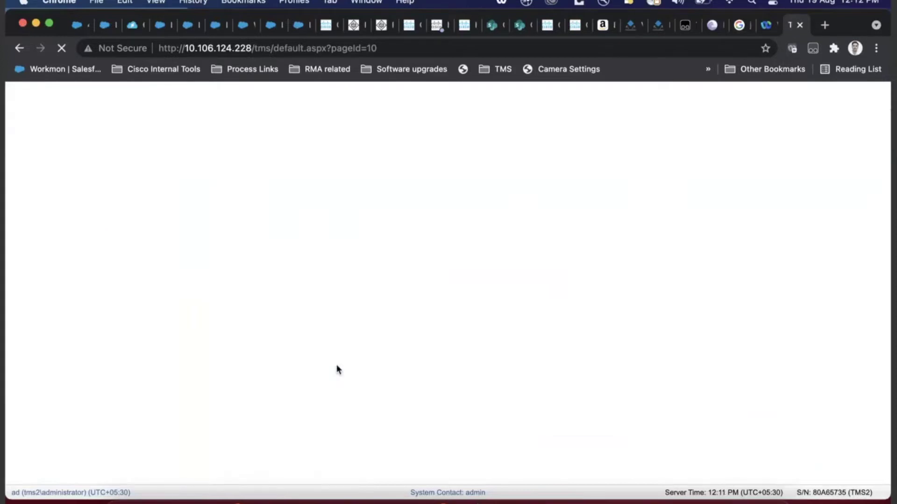
pyautogui.click(60, 213)
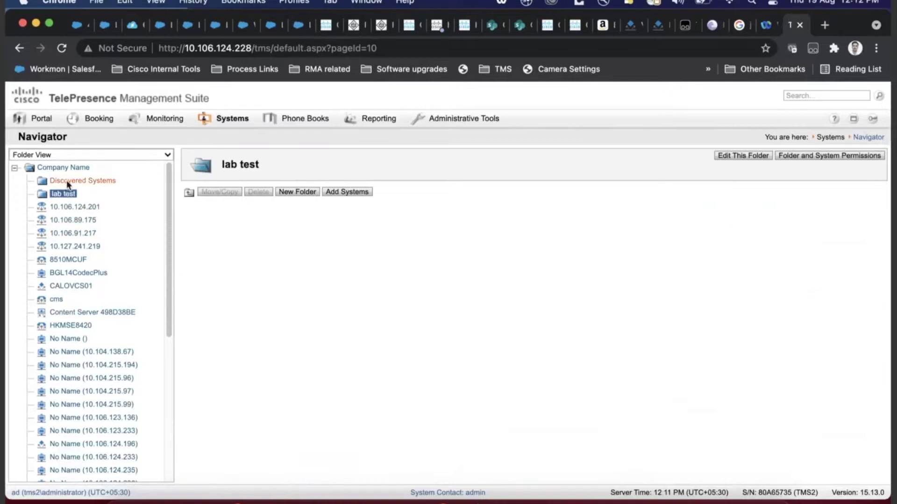
# Look at Discovered Systems and the 10.106.89.175 summary, then return to Company Name.
pyautogui.click(70, 181)
pyautogui.click(71, 221)
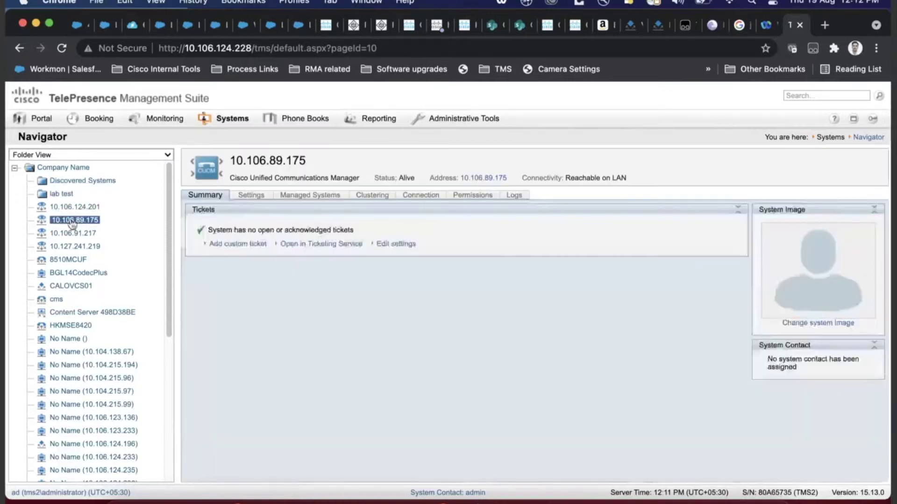
pyautogui.click(71, 167)
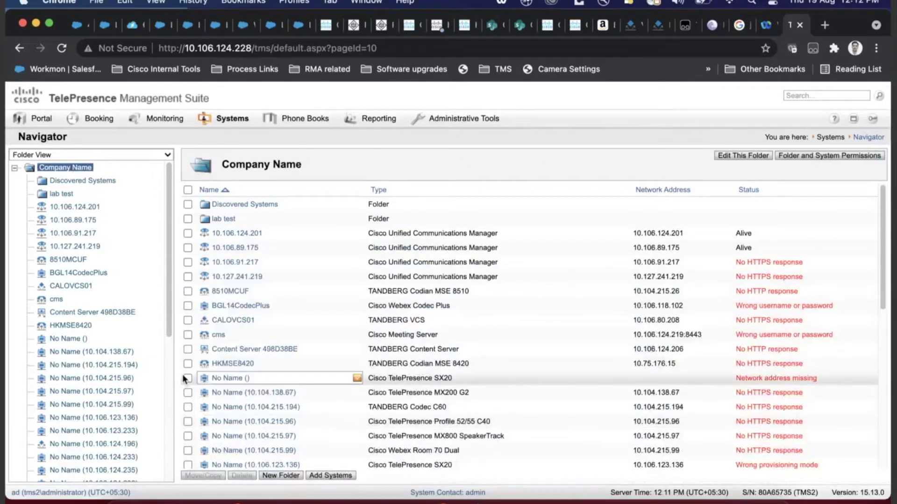
# Move CALOVCS01, cms, Content Server 498D38BE, HKMSE8420 and No Name () into lab test.
pyautogui.click(187, 378)
pyautogui.keyDown('shift'); pyautogui.click(188, 320); pyautogui.keyUp('shift')
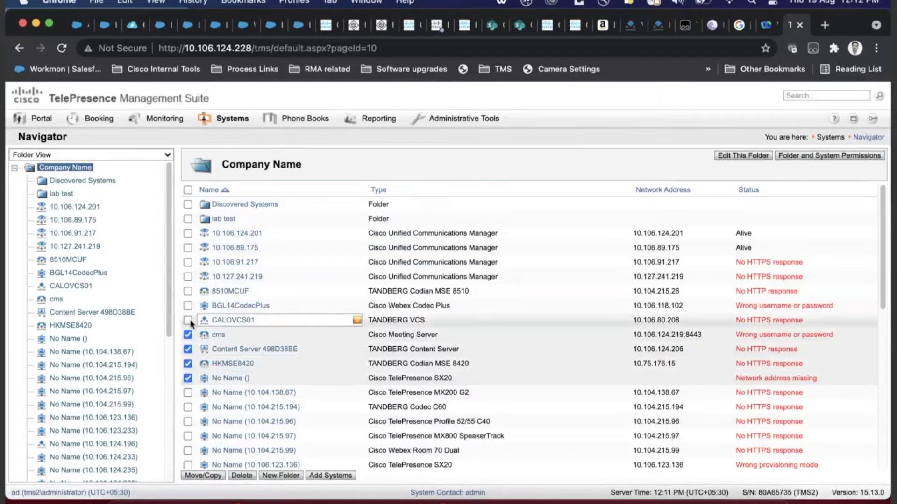
pyautogui.click(200, 476)
pyautogui.click(370, 272)
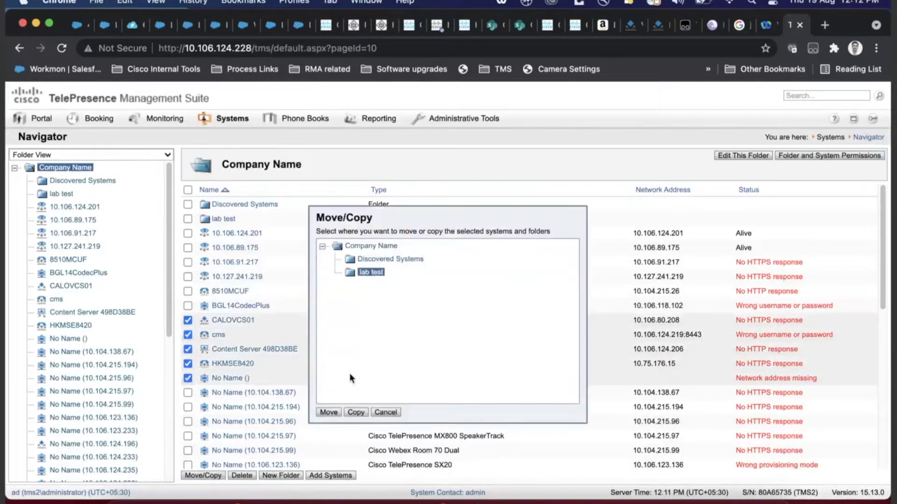
pyautogui.click(329, 413)
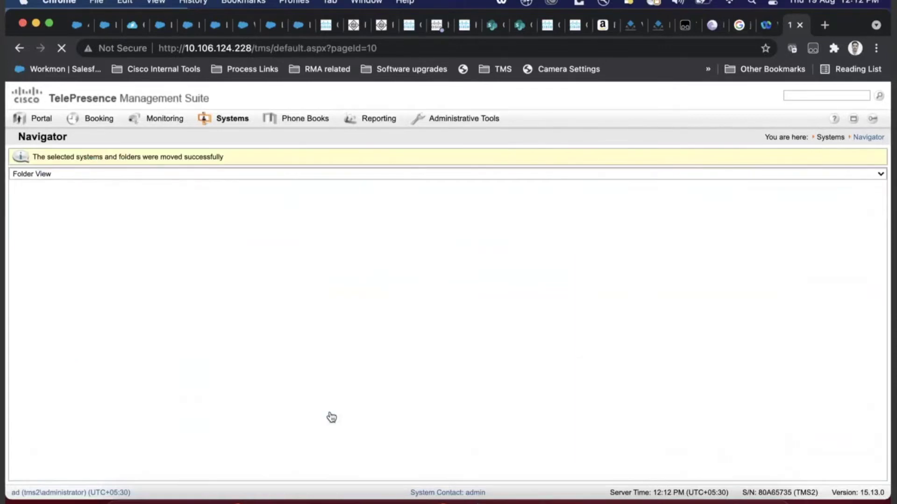
pyautogui.click(61, 213)
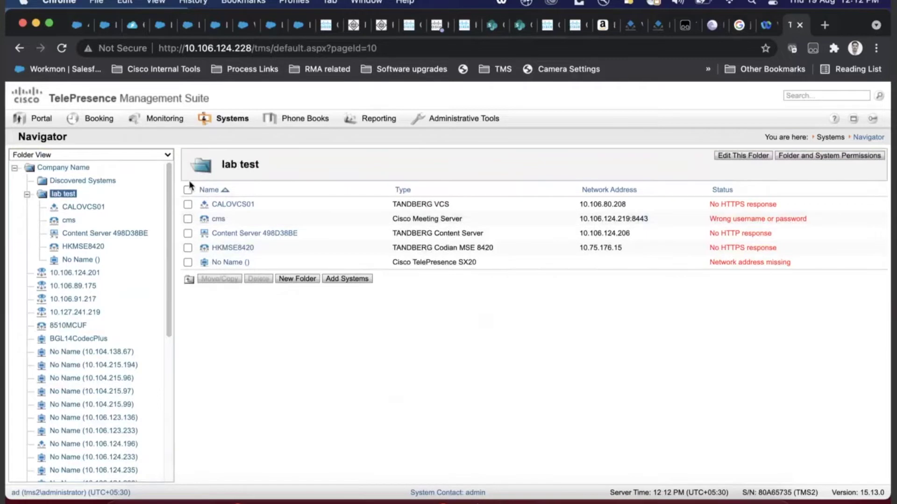
# Select all five systems in lab test and move them back to Company Name.
pyautogui.click(188, 190)
pyautogui.click(207, 279)
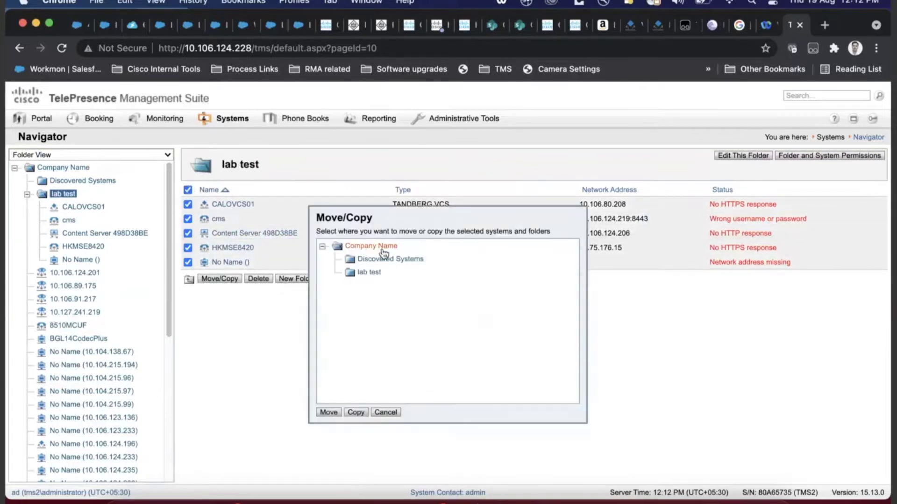
pyautogui.click(372, 246)
pyautogui.click(334, 413)
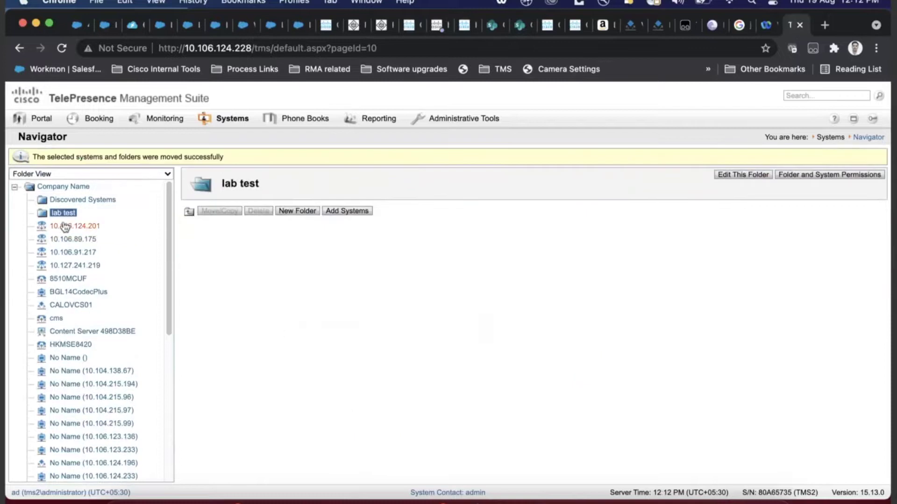
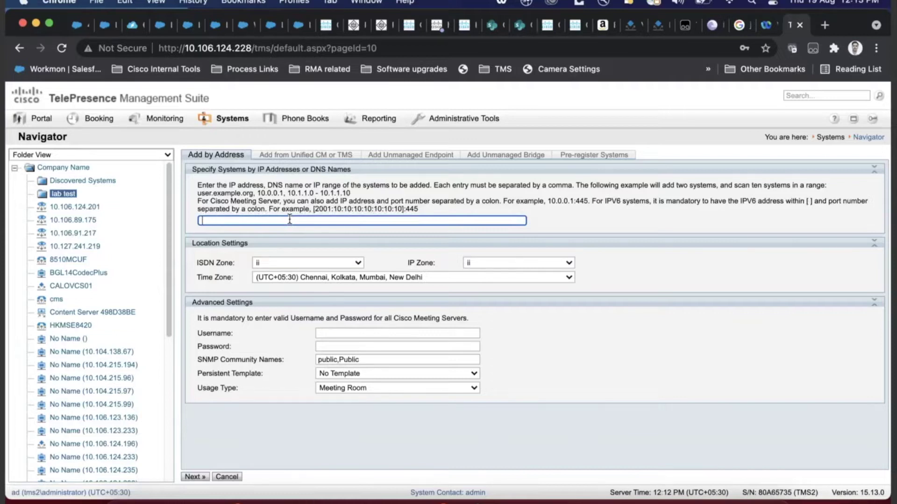
# Check the Unified CM/TMS add option, return to Add by Address, then list Company Name's systems.
pyautogui.click(322, 157)
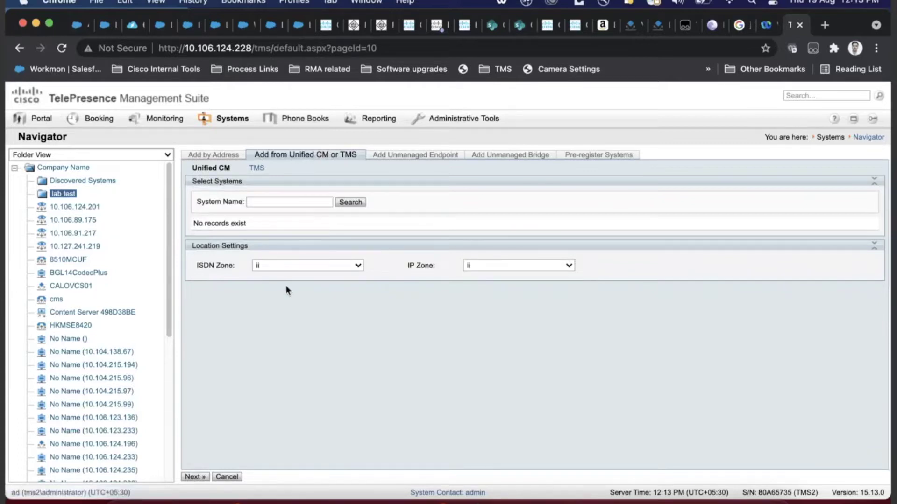
pyautogui.click(218, 156)
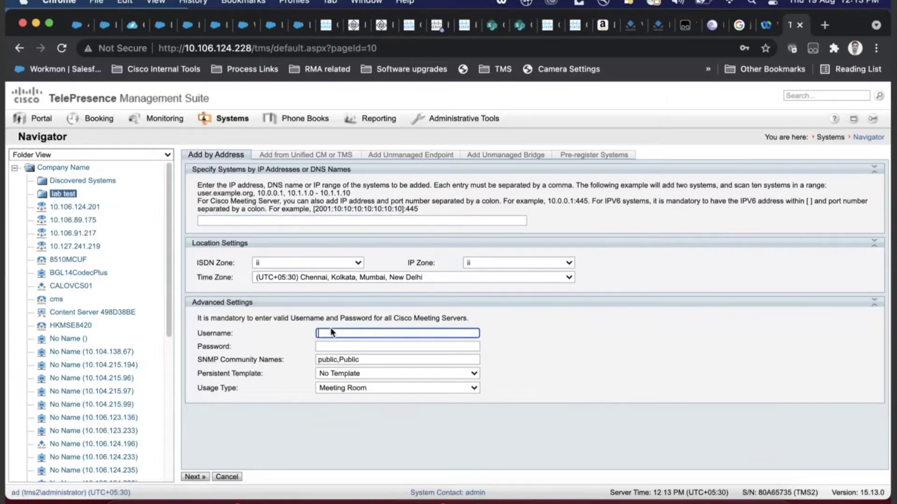
pyautogui.click(322, 346)
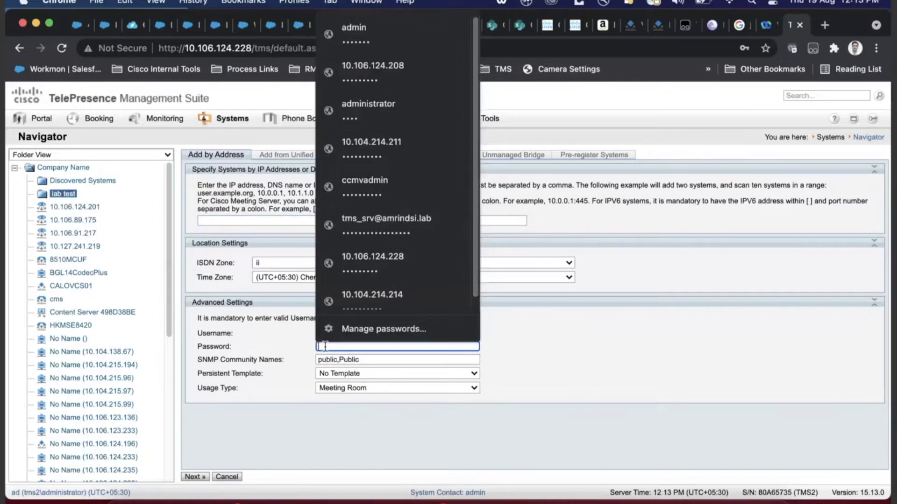
pyautogui.click(42, 169)
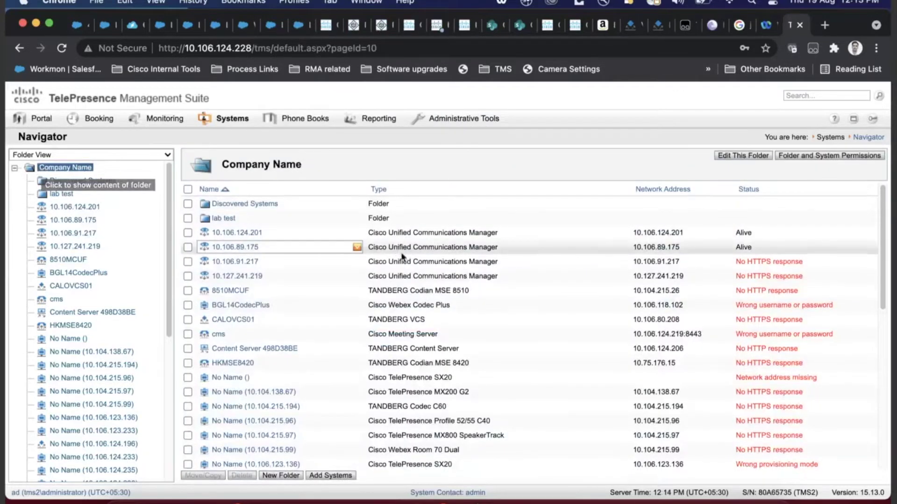
# Find the SX20 at 10.106.123.136 marked 'Wrong provisioning mode' and open its summary page.
pyautogui.scroll(-5, 401, 254)
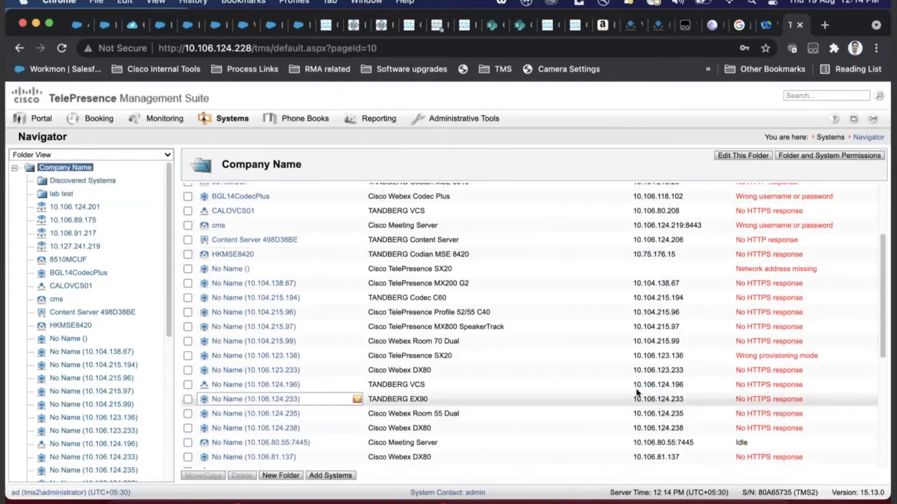
pyautogui.moveTo(818, 355); pyautogui.dragTo(733, 356)
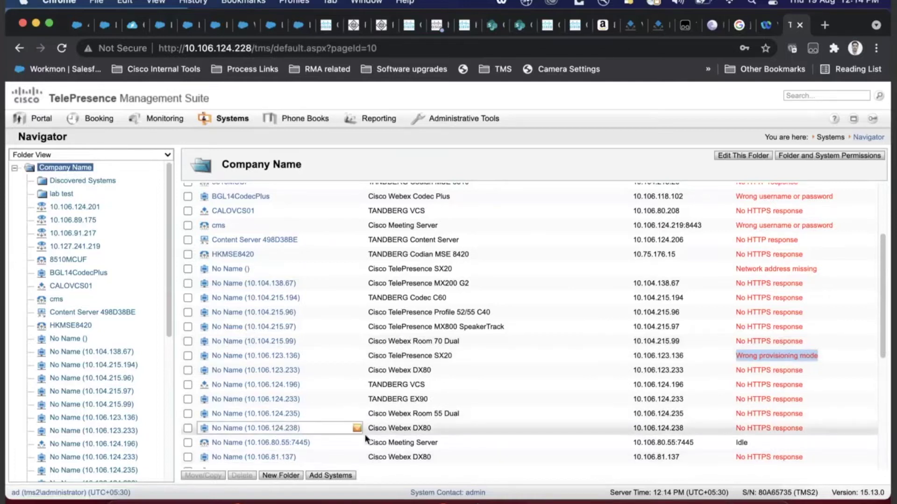
pyautogui.click(284, 356)
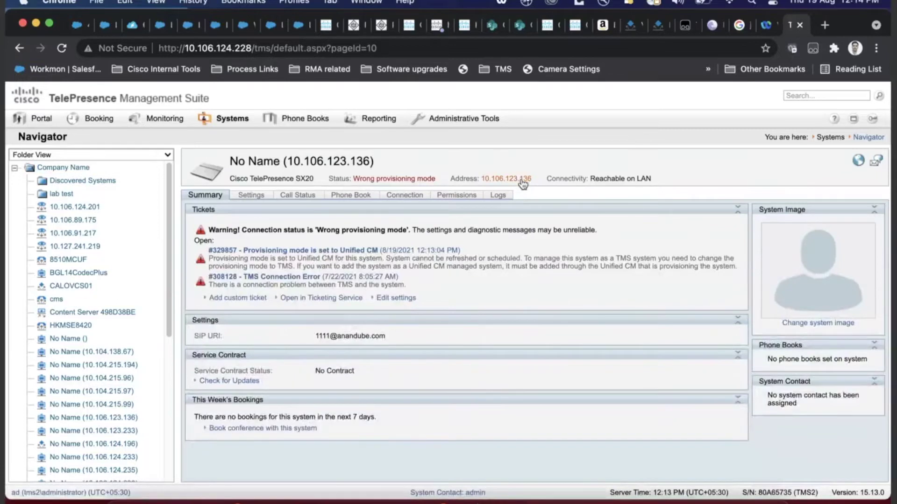
# Open the SX20's web interface past the certificate warning and sign in as admin.
pyautogui.click(521, 182)
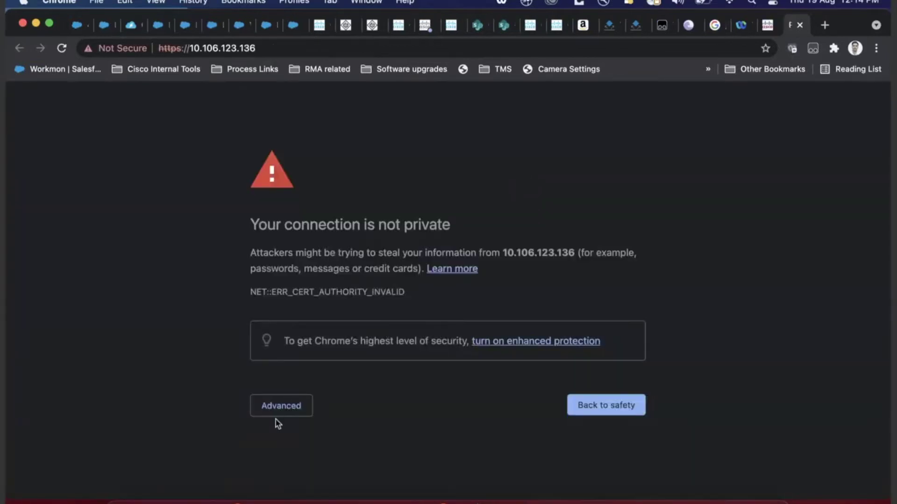
pyautogui.click(279, 409)
pyautogui.click(295, 460)
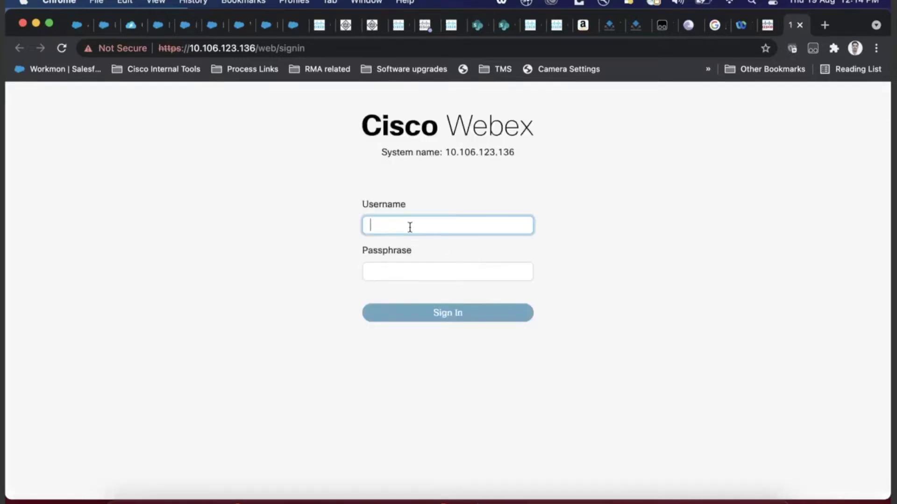
pyautogui.write('admin')
pyautogui.press('Tab')
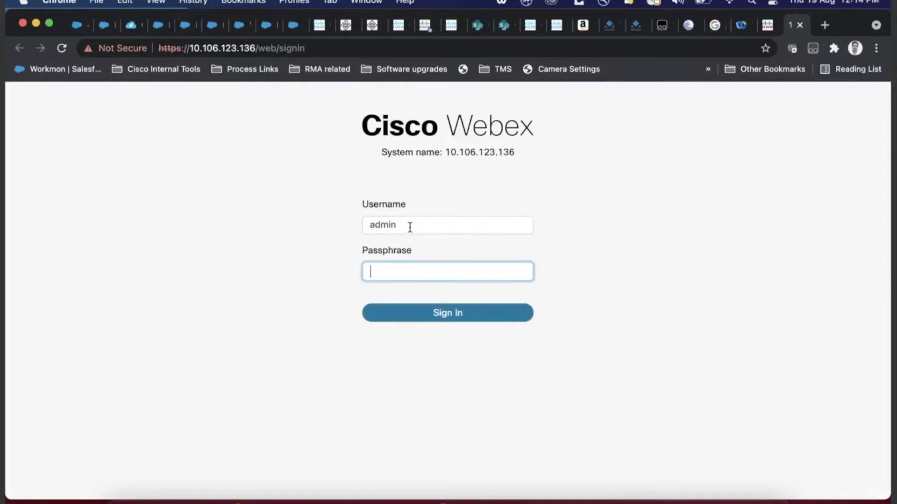
pyautogui.press('Return')
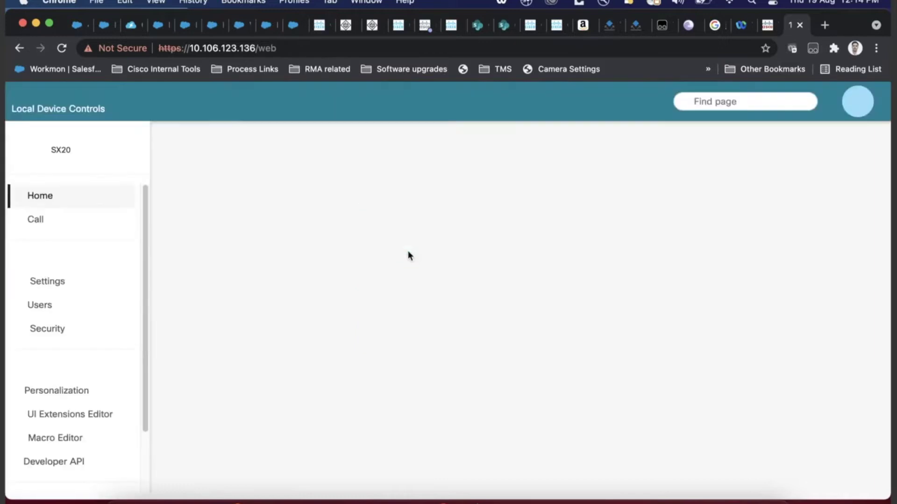
# Review the SX20's Provisioning settings, noting ExternalManager address 10.106.113.236, then return to TMS.
pyautogui.click(66, 290)
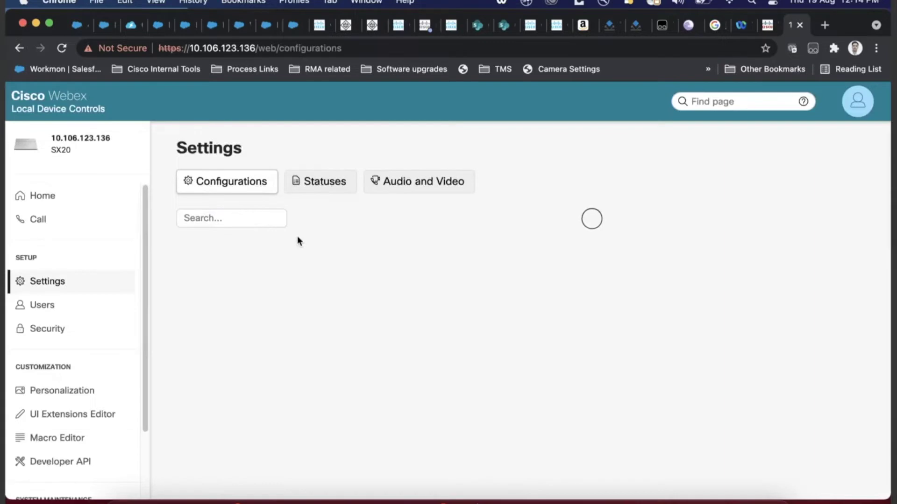
pyautogui.scroll(-5, 234, 386)
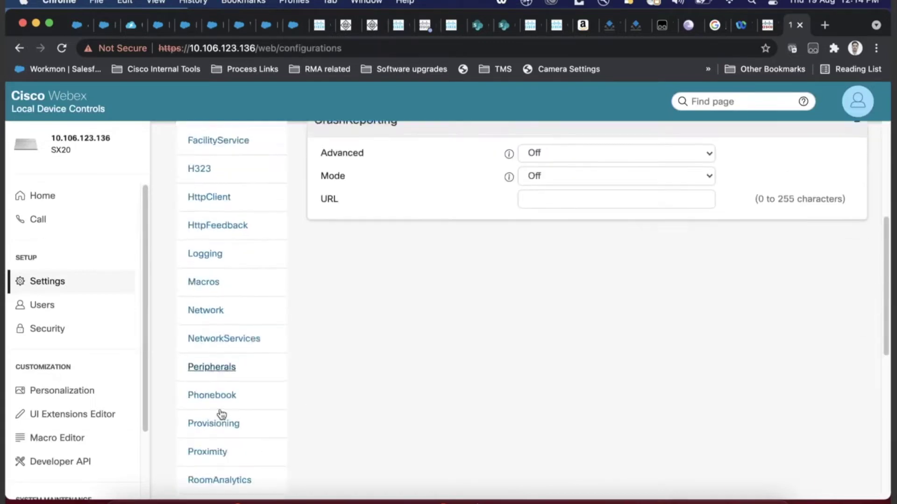
pyautogui.click(235, 388)
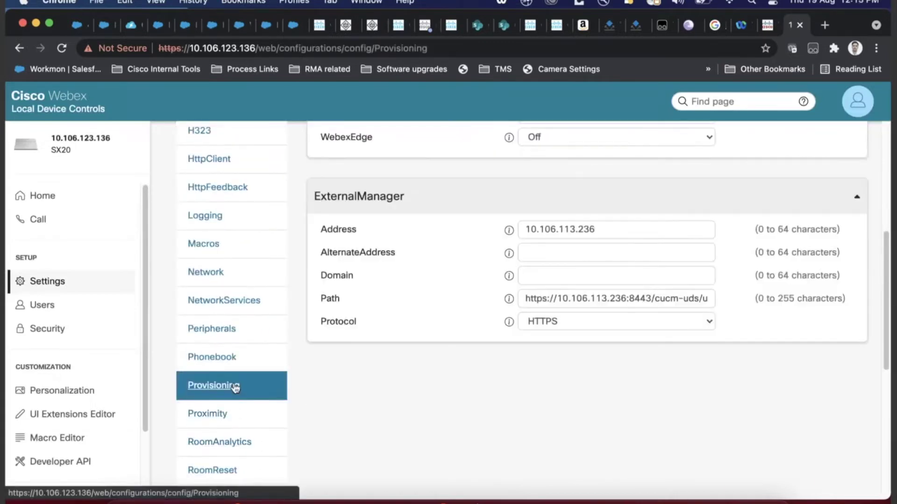
pyautogui.scroll(4, 506, 319)
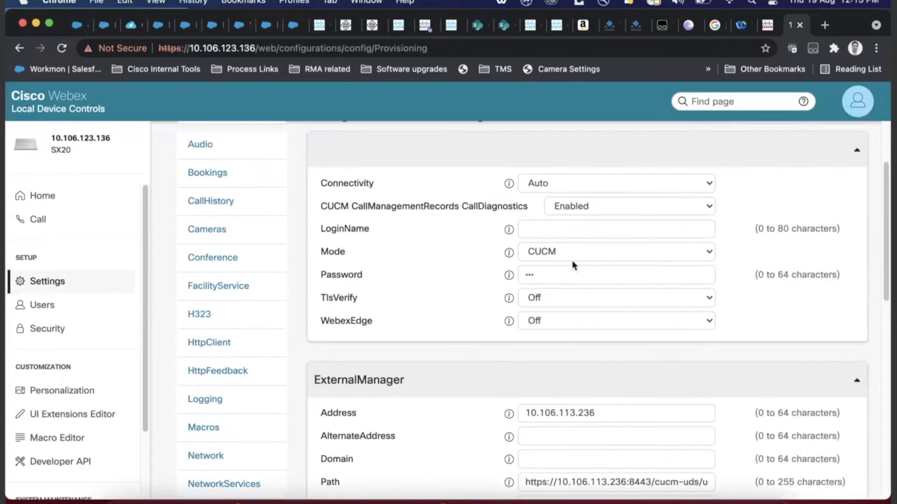
pyautogui.moveTo(606, 413); pyautogui.dragTo(498, 412)
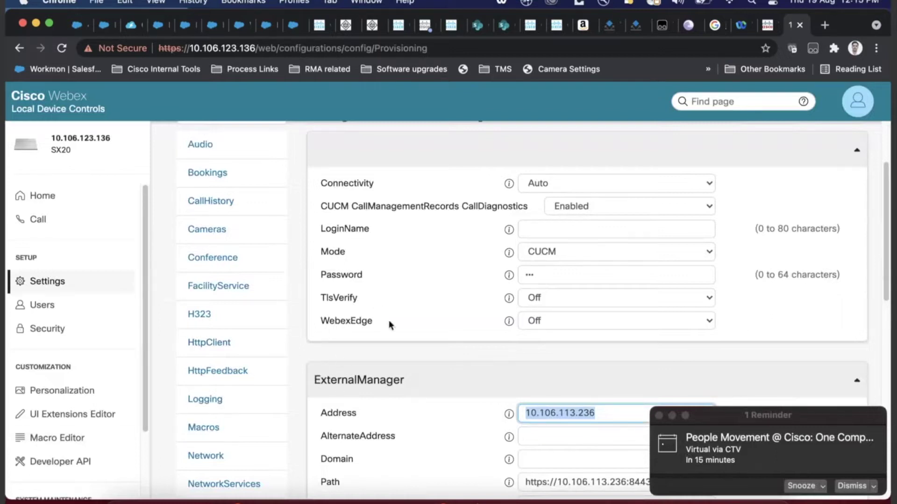
pyautogui.click(767, 26)
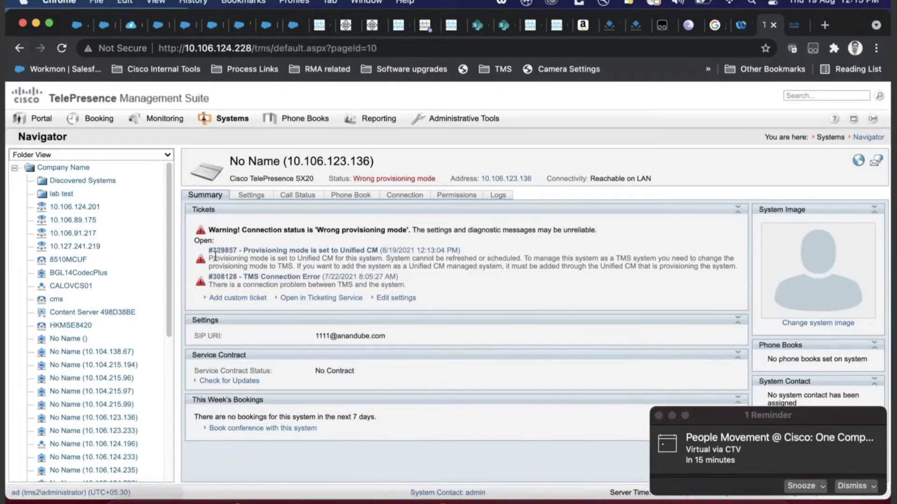
# Following the ticket's advice, set the SX20's provisioning Mode to TMS and save.
pyautogui.moveTo(210, 261); pyautogui.dragTo(293, 268)
pyautogui.click(540, 258)
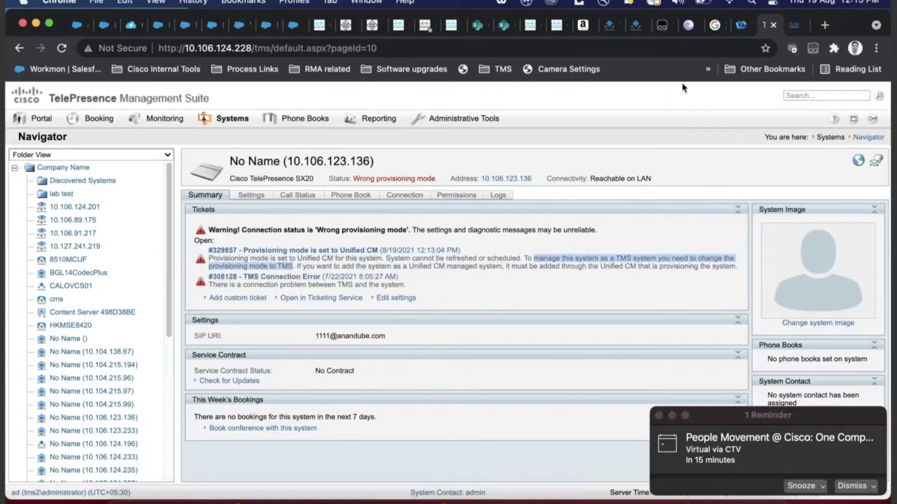
pyautogui.click(793, 29)
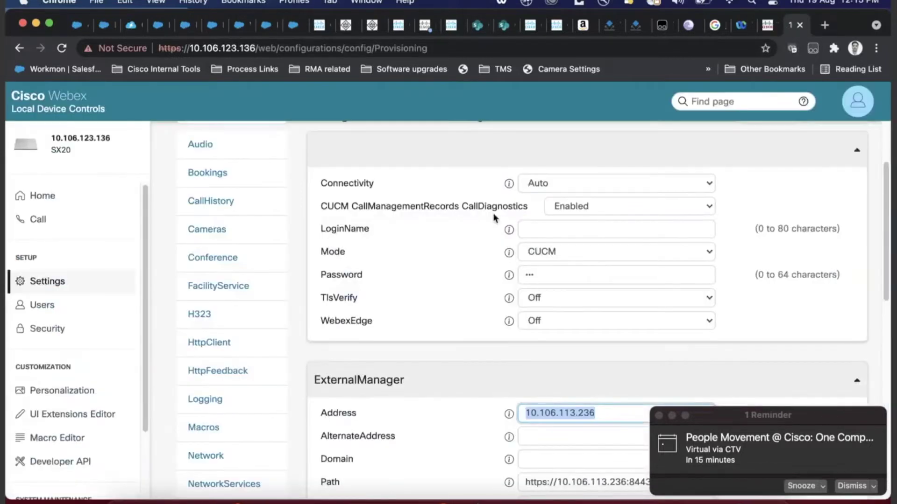
pyautogui.click(544, 252)
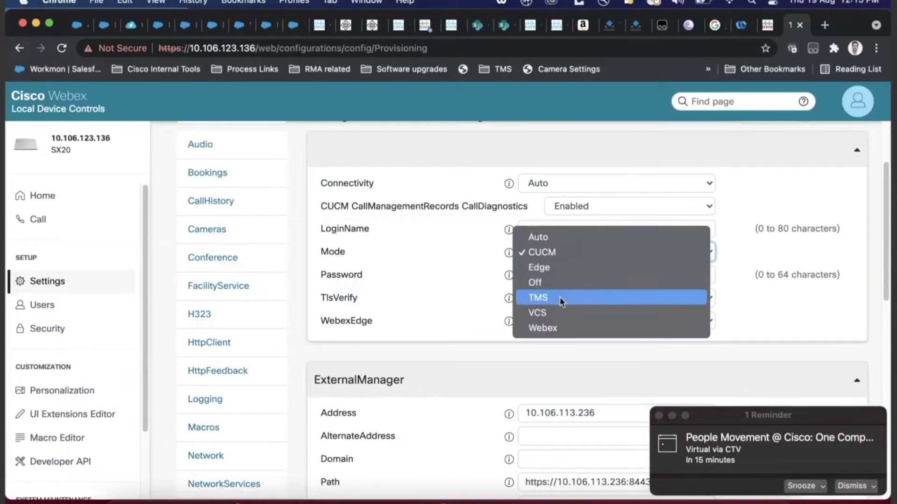
pyautogui.click(560, 297)
pyautogui.scroll(2, 712, 196)
pyautogui.click(705, 172)
# Clear the SX20's ExternalManager address, save, and return to TMS.
pyautogui.doubleClick(586, 468)
pyautogui.hotkey('ctrl', 'c')
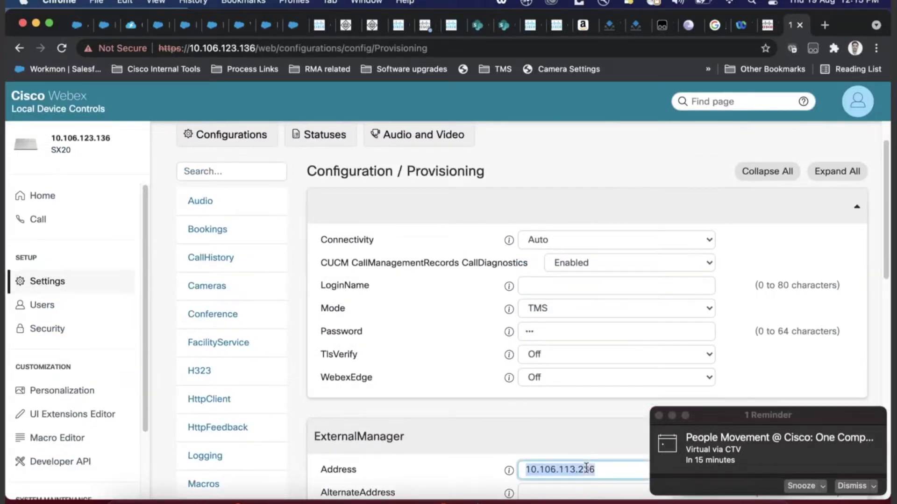
pyautogui.press('BackSpace')
pyautogui.click(703, 171)
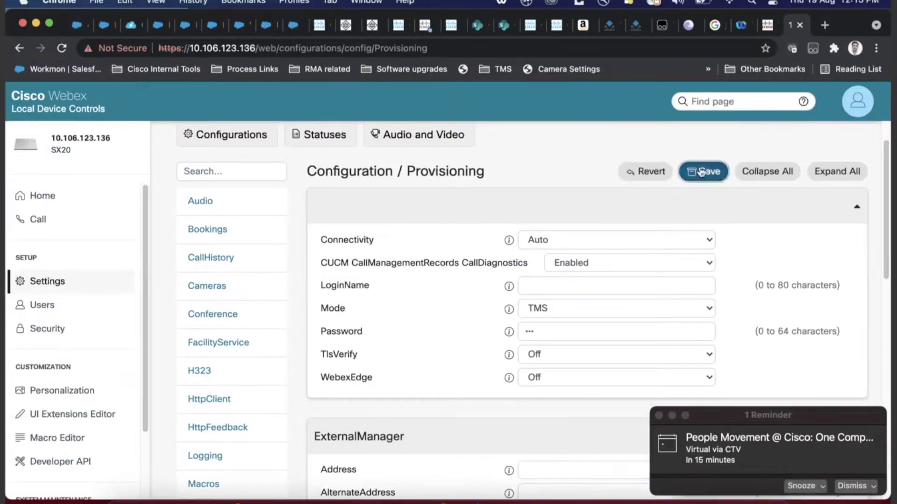
pyautogui.click(768, 26)
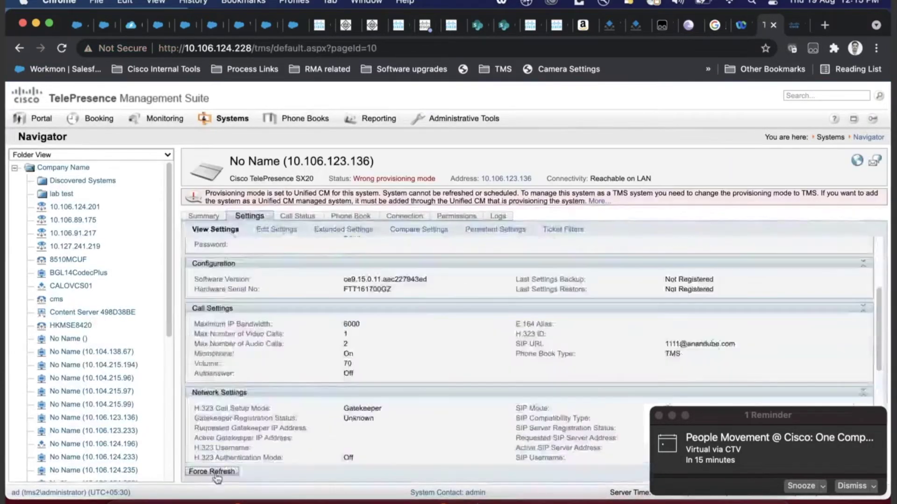
# Restore the SX20's provisioning to Mode CUCM with ExternalManager address 10.106.113.236 and save.
pyautogui.click(212, 469)
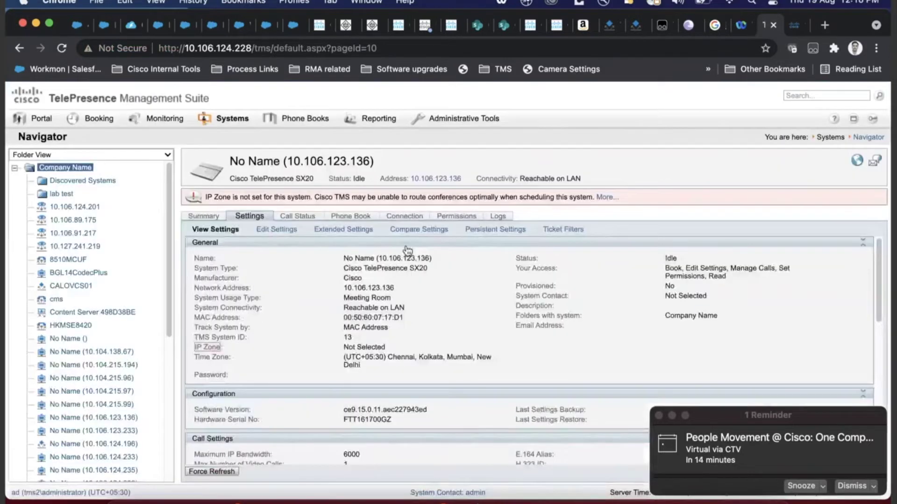
pyautogui.click(793, 28)
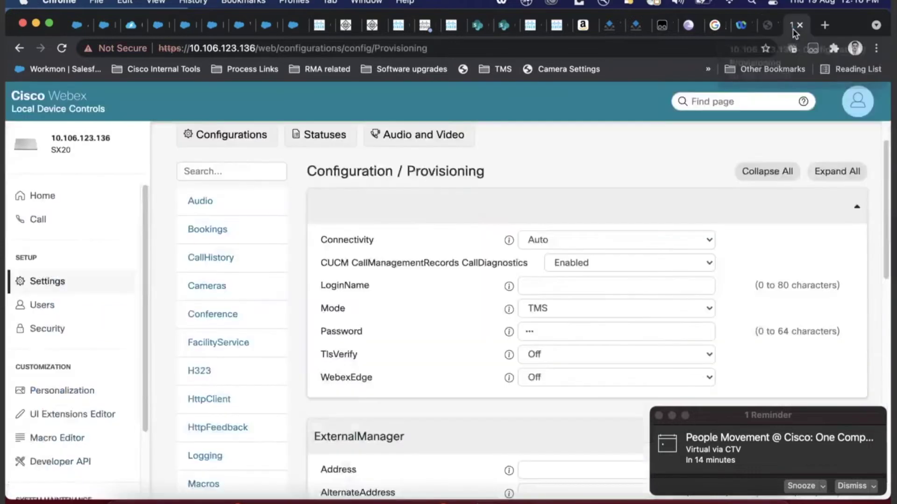
pyautogui.click(545, 312)
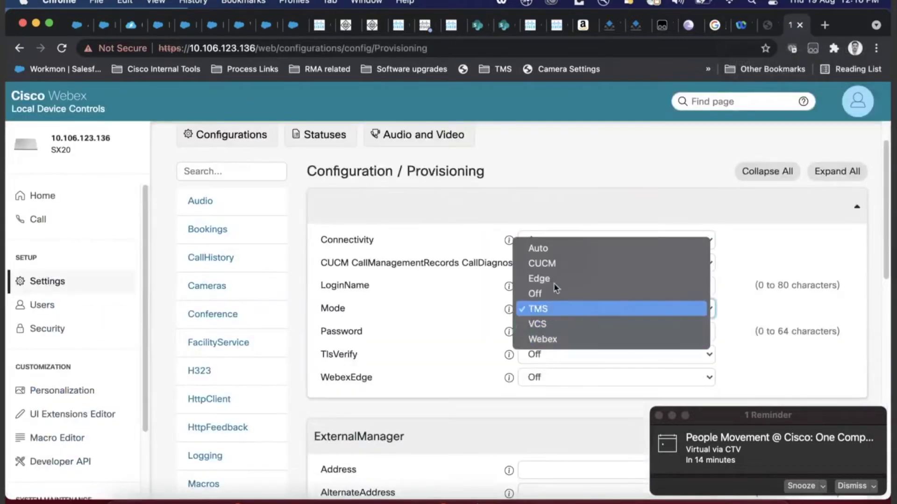
pyautogui.click(562, 259)
pyautogui.click(555, 472)
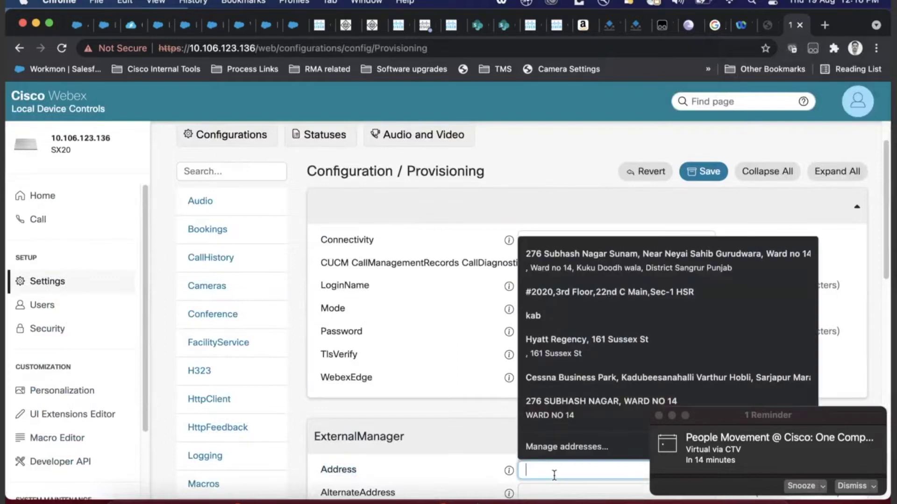
pyautogui.hotkey('ctrl', 'v')
pyautogui.hotkey('ctrl', 'a')
pyautogui.scroll(-1, 560, 377)
pyautogui.click(705, 163)
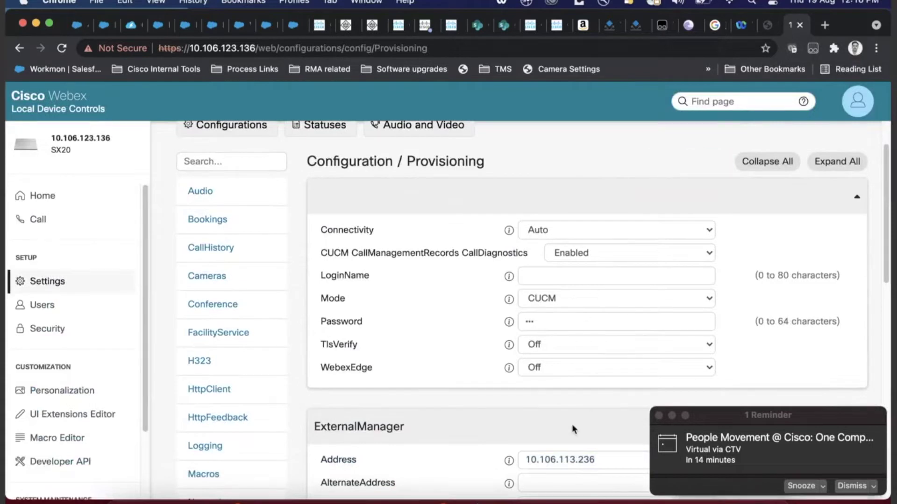
# Check the SX20's address 10.106.123.136 in TMS, then return to the Company Name system list.
pyautogui.click(763, 27)
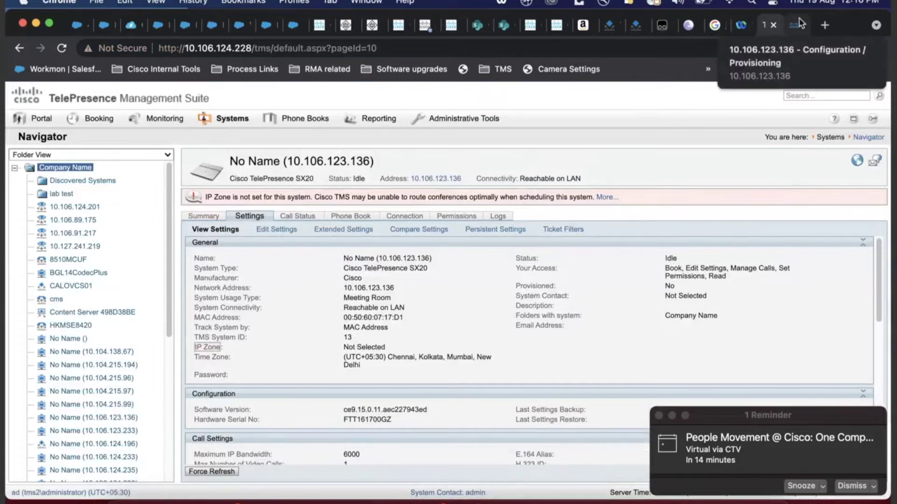
pyautogui.moveTo(372, 161); pyautogui.dragTo(287, 160)
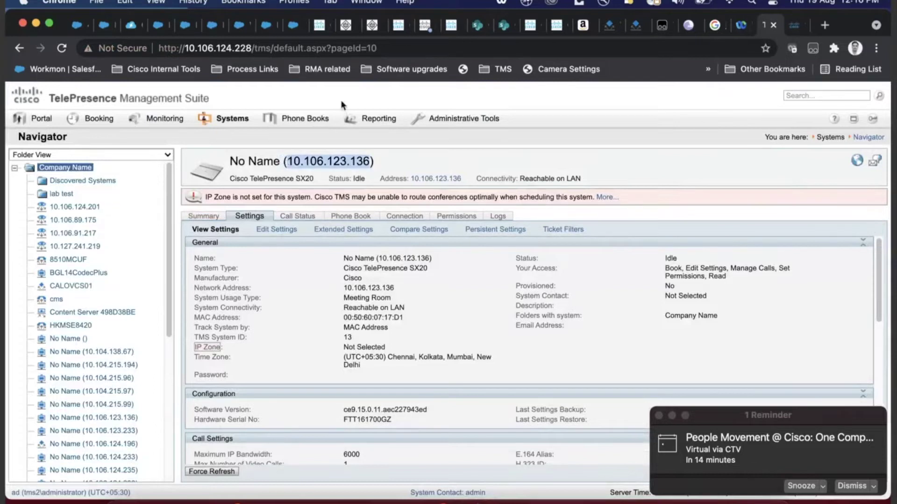
pyautogui.click(804, 24)
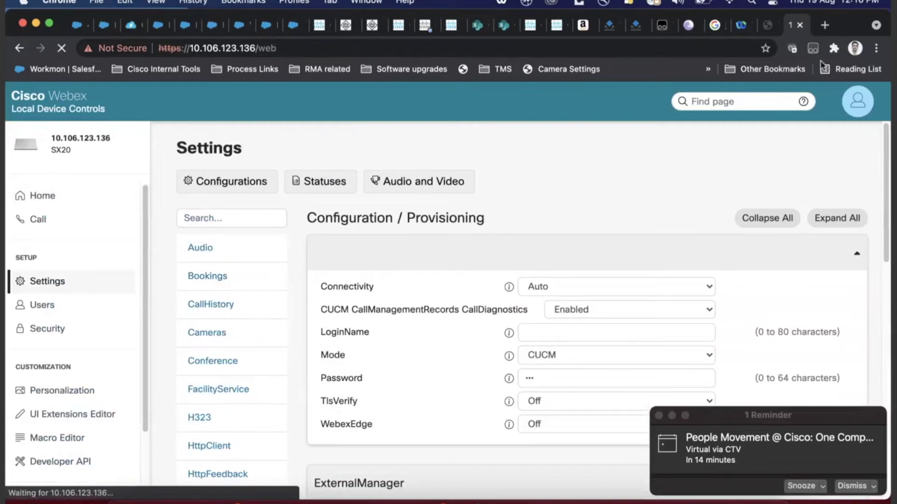
pyautogui.click(771, 26)
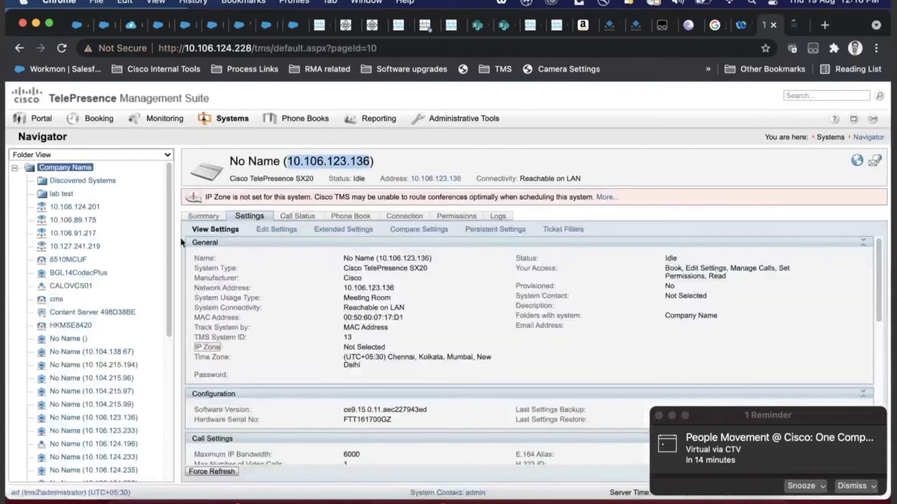
pyautogui.scroll(-8, 307, 337)
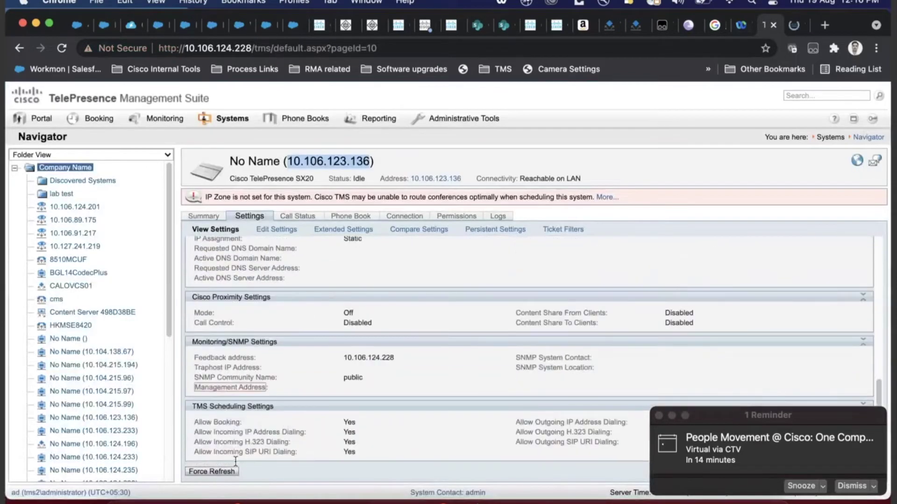
pyautogui.click(82, 168)
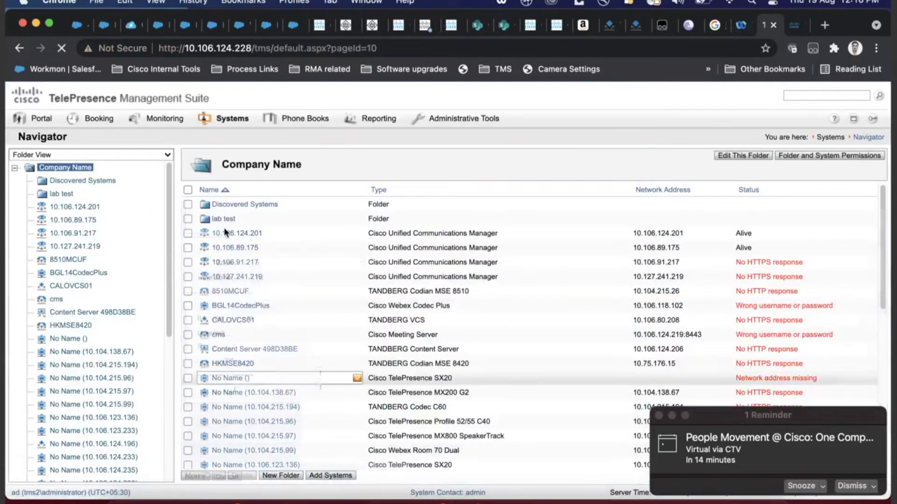
pyautogui.click(330, 476)
pyautogui.click(320, 154)
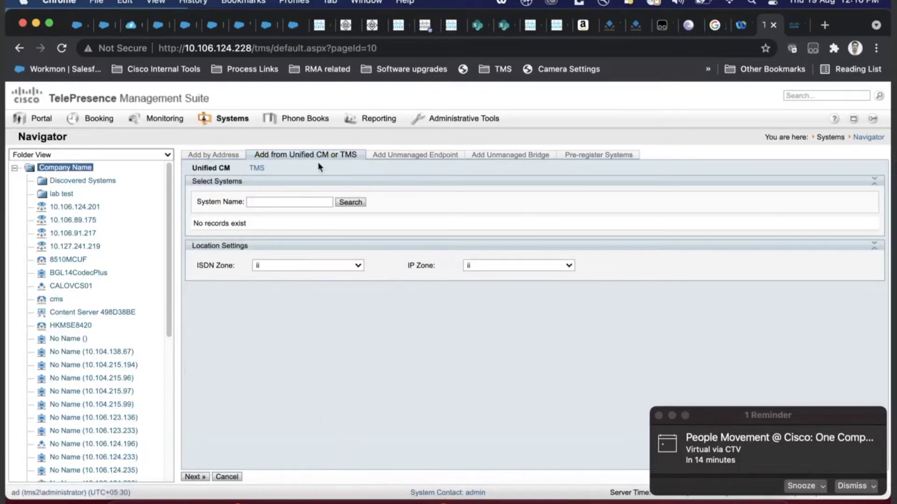
pyautogui.click(206, 157)
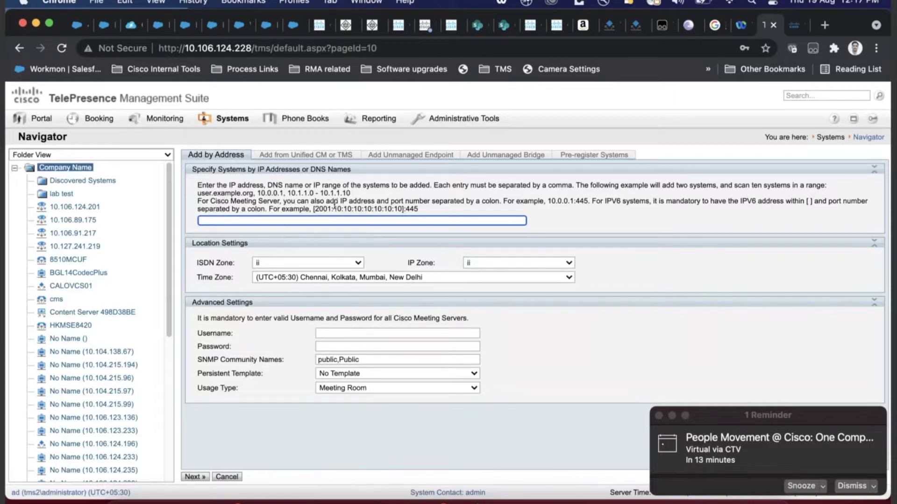
pyautogui.click(326, 157)
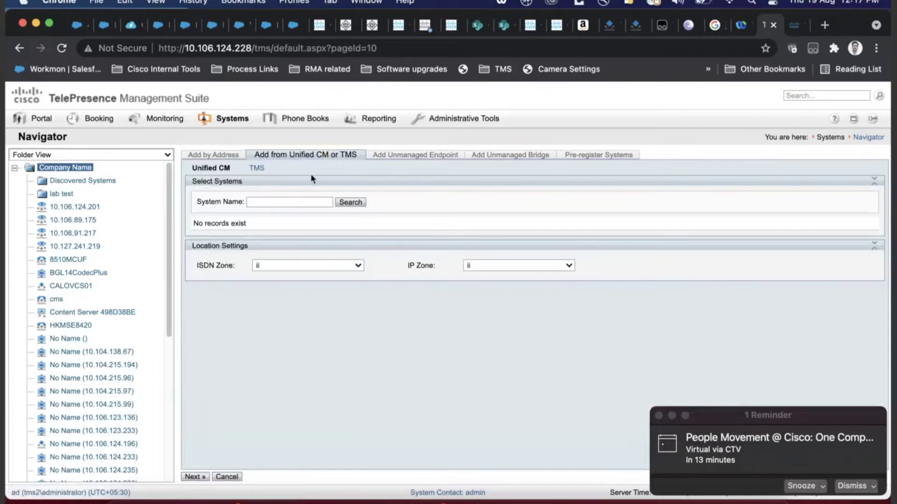
pyautogui.click(294, 197)
pyautogui.click(70, 168)
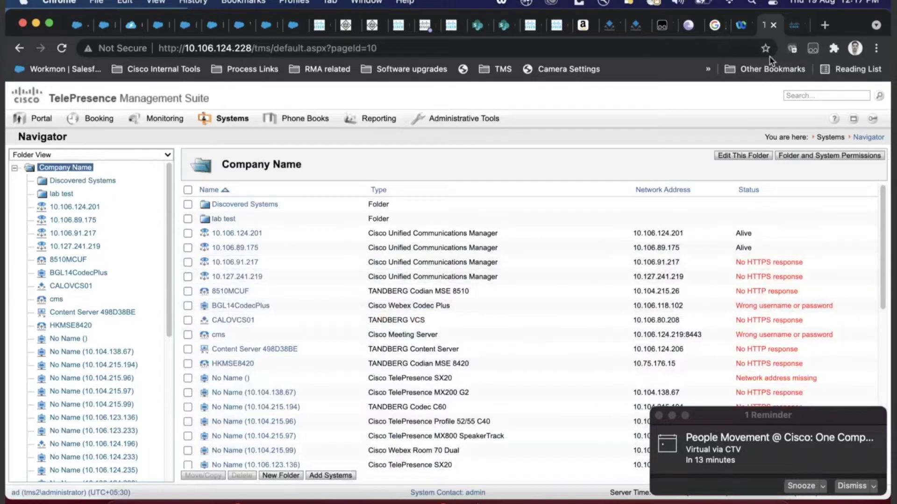
pyautogui.click(795, 25)
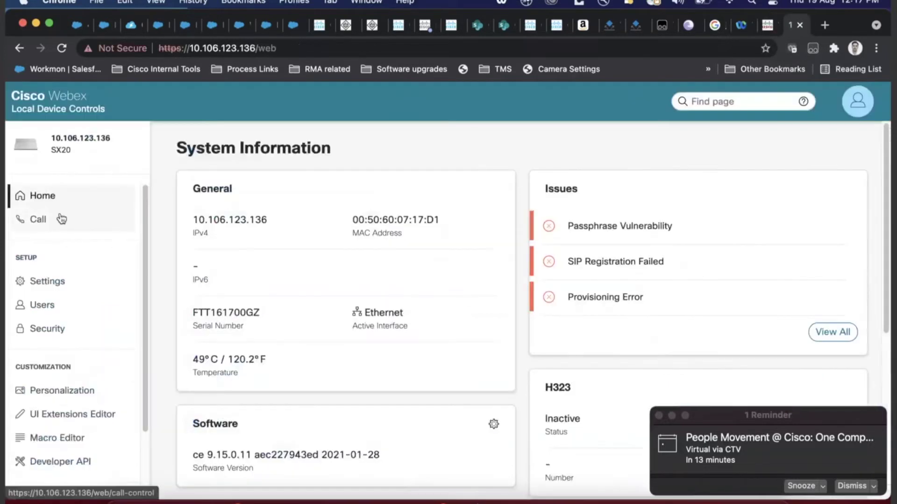
pyautogui.click(741, 25)
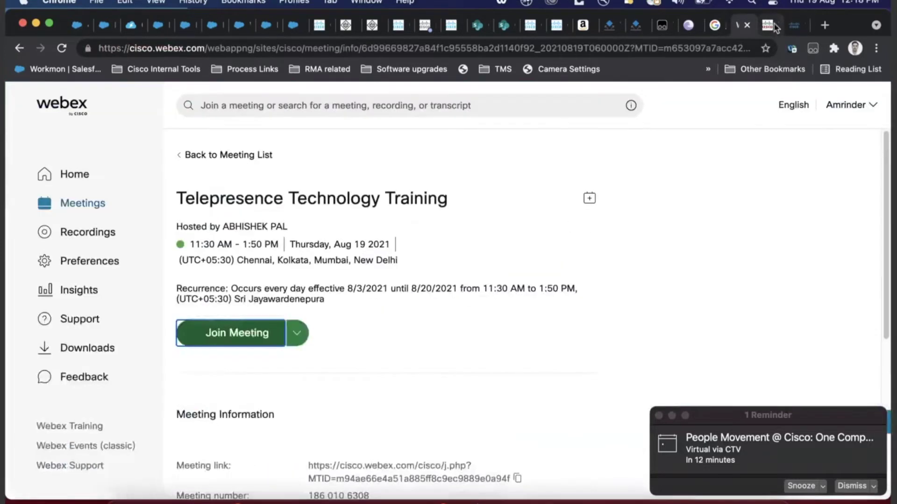
pyautogui.click(767, 24)
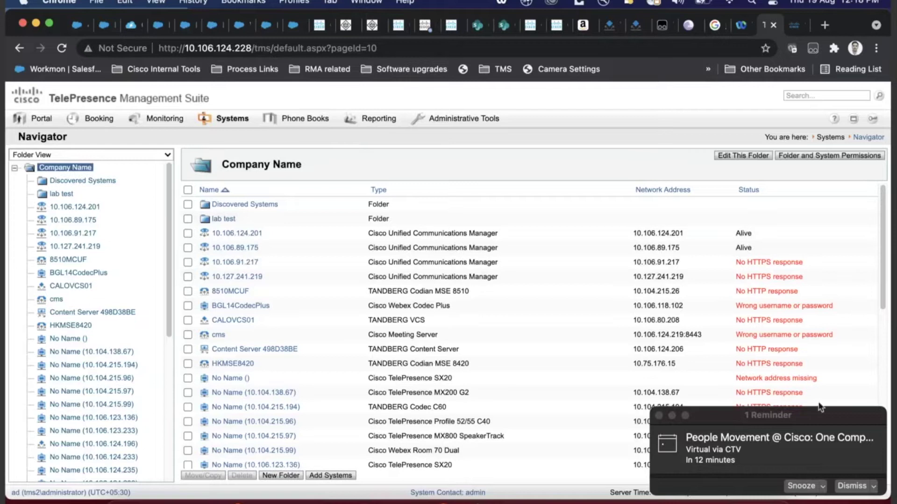
# Dismiss the reminder and enter address 10.106.80.57 with username admin in the Add Systems form.
pyautogui.click(736, 426)
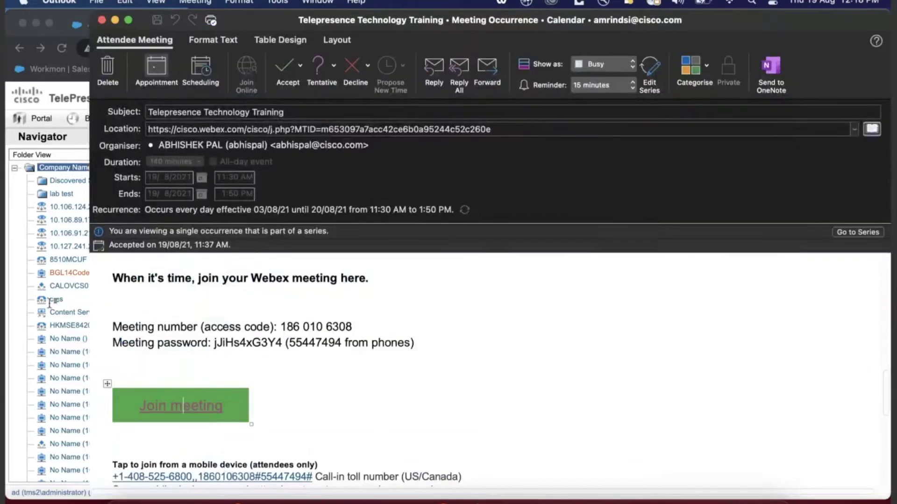
pyautogui.click(49, 303)
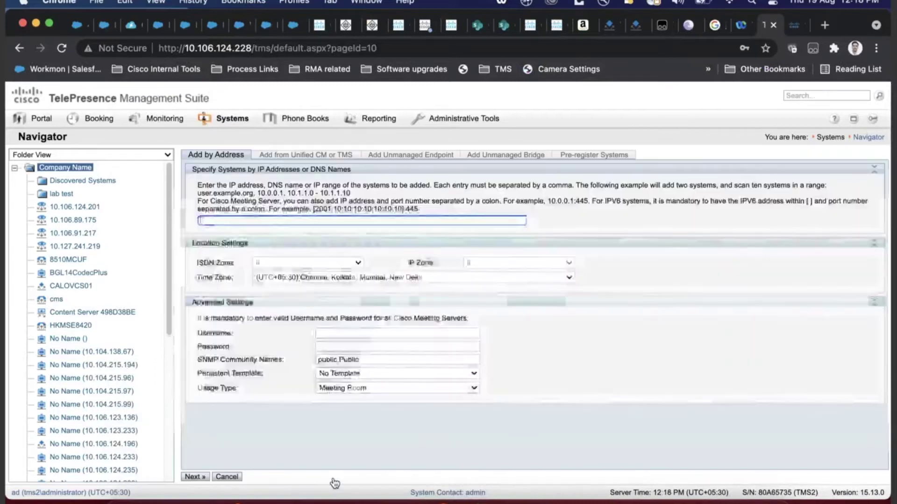
pyautogui.click(246, 221)
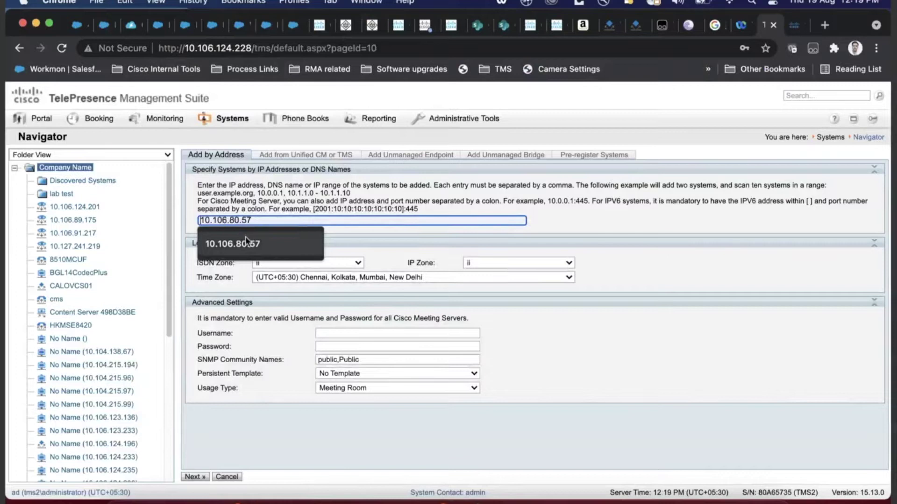
pyautogui.click(246, 240)
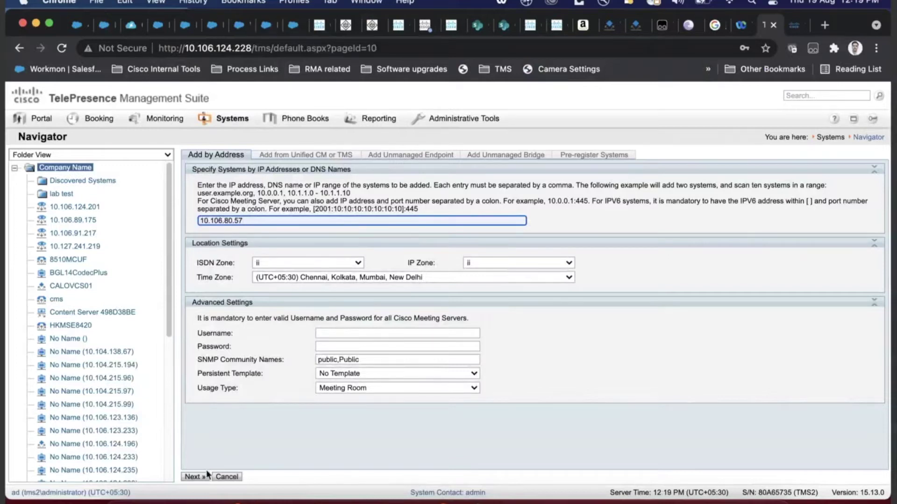
pyautogui.click(350, 334)
pyautogui.write('admn')
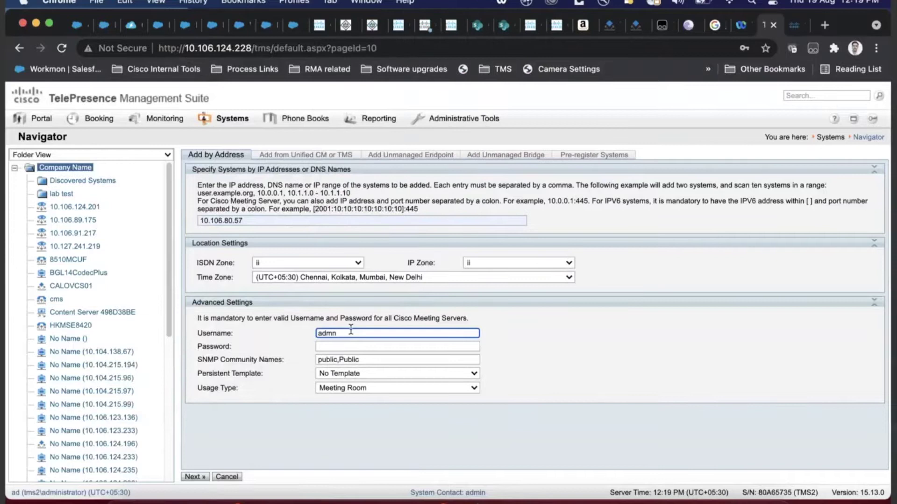
pyautogui.press('BackSpace')
pyautogui.write('in')
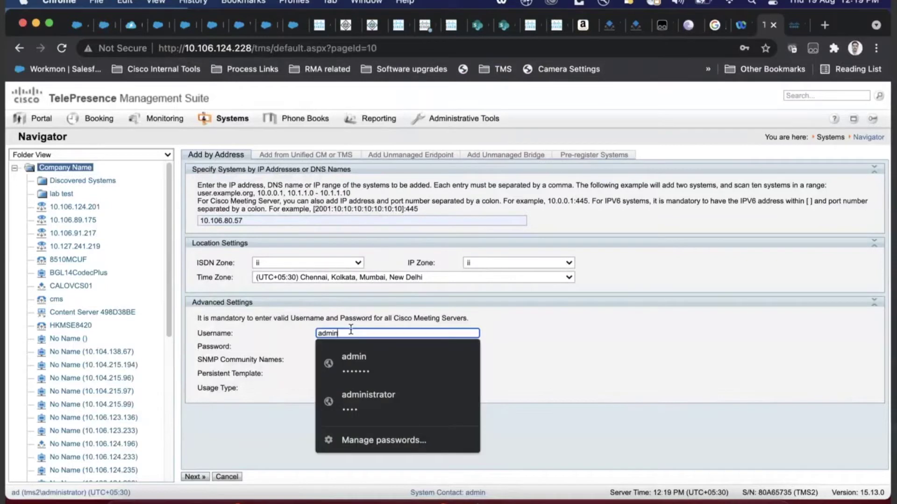
pyautogui.press('Tab')
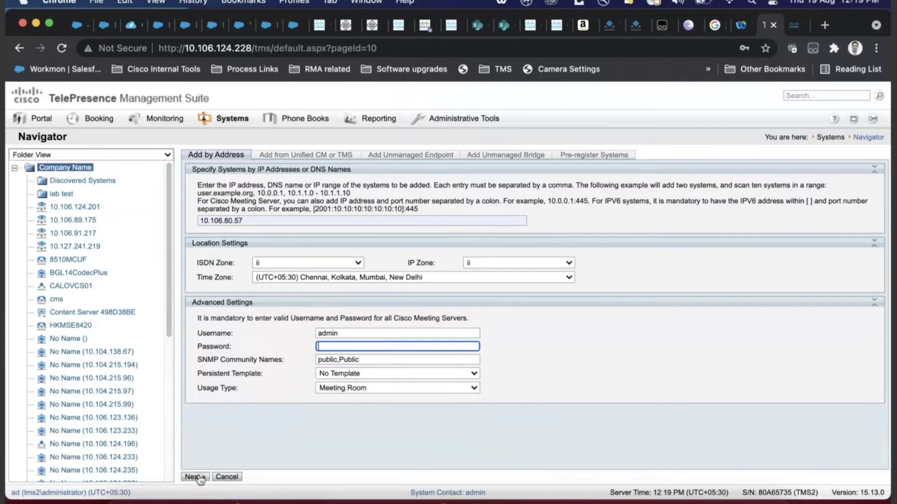
# Select the entered address 10.106.80.57 and switch to the SX20's local device controls.
pyautogui.click(252, 224)
pyautogui.moveTo(252, 225); pyautogui.dragTo(202, 220)
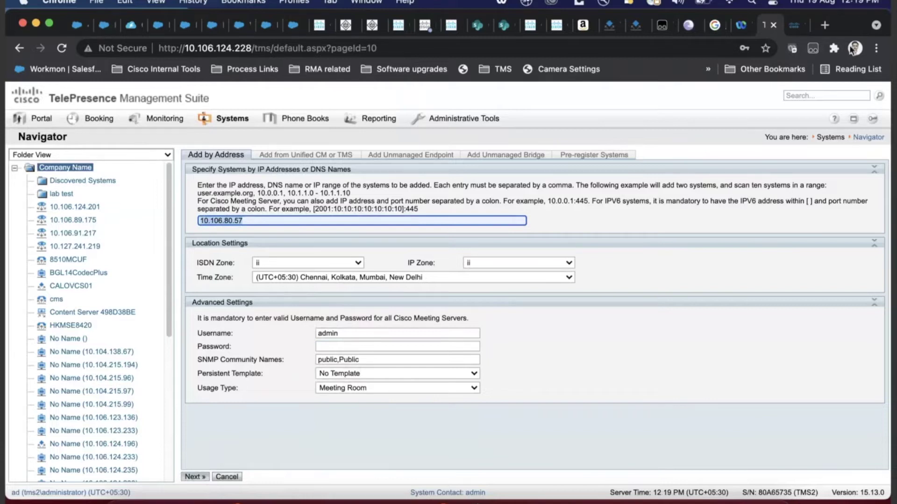
pyautogui.click(786, 22)
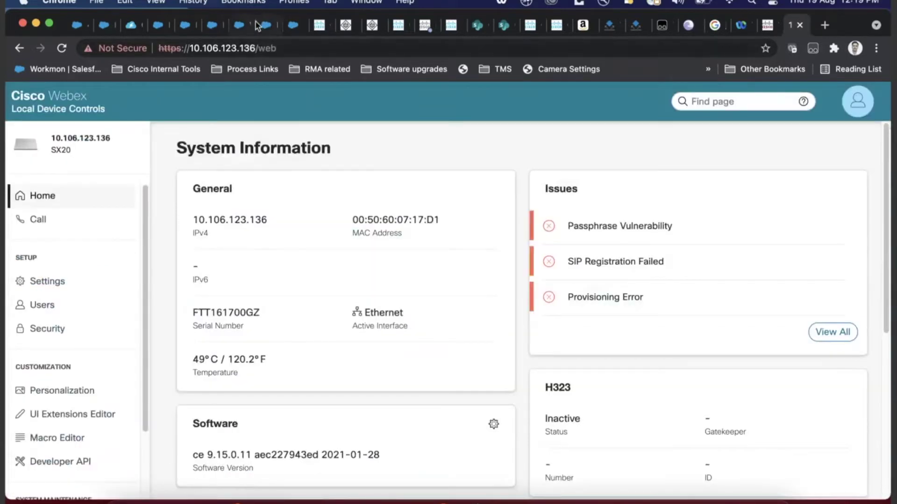
# Copy the SX20's IP 10.106.123.136 from the address bar and reopen TMS's Company Name list.
pyautogui.moveTo(256, 47); pyautogui.dragTo(190, 47)
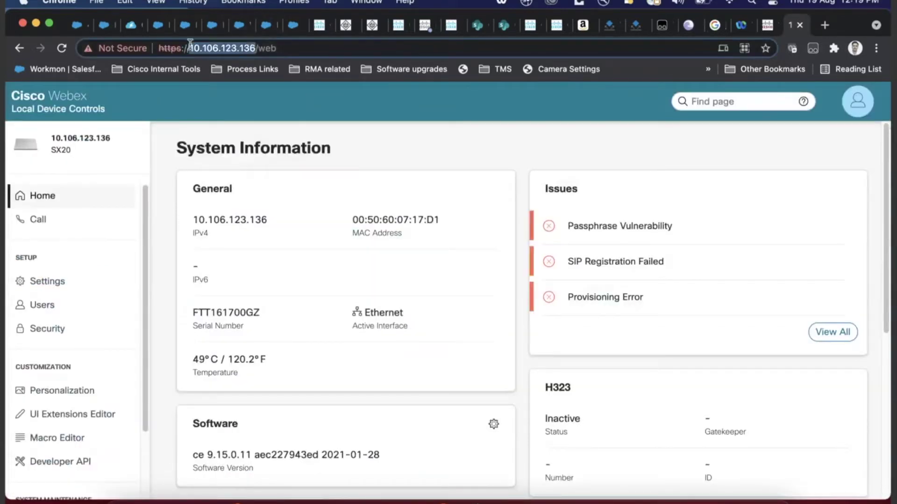
pyautogui.press('super+c')
pyautogui.click(775, 29)
pyautogui.click(86, 169)
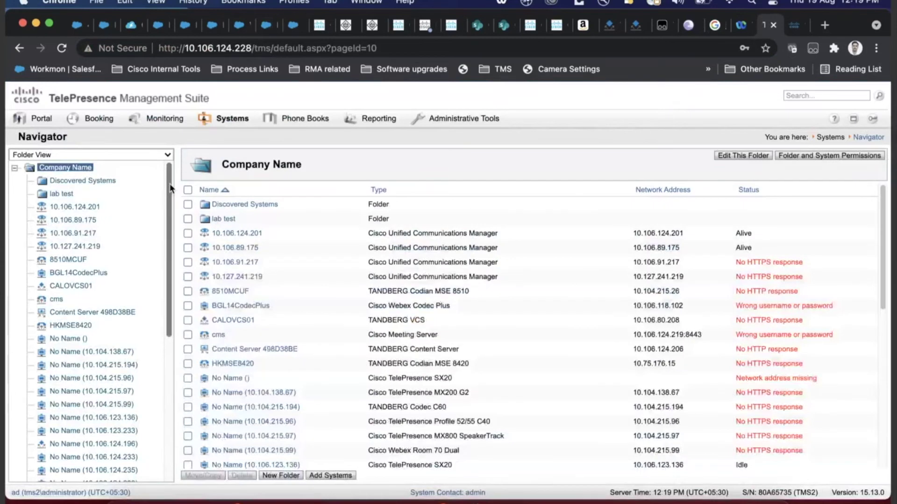
pyautogui.press('super+f')
pyautogui.press('super+v')
pyautogui.scroll(-2, 478, 395)
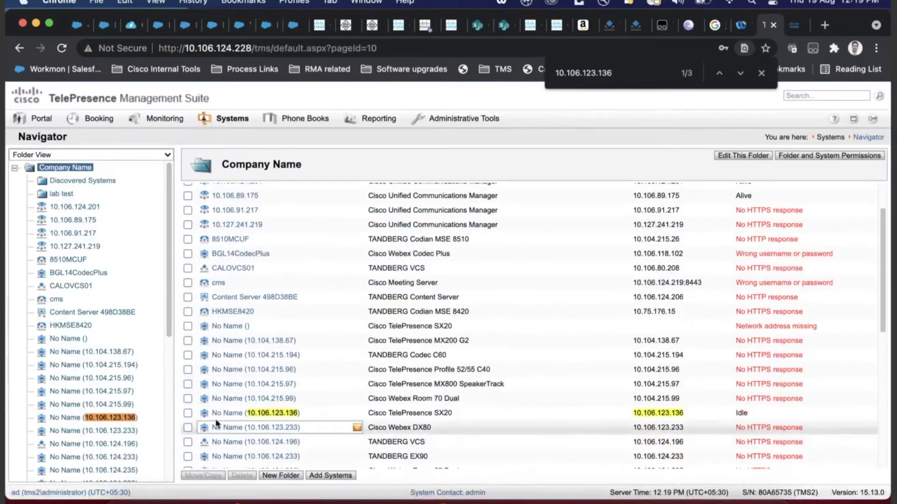
pyautogui.click(833, 94)
pyautogui.press('super+v')
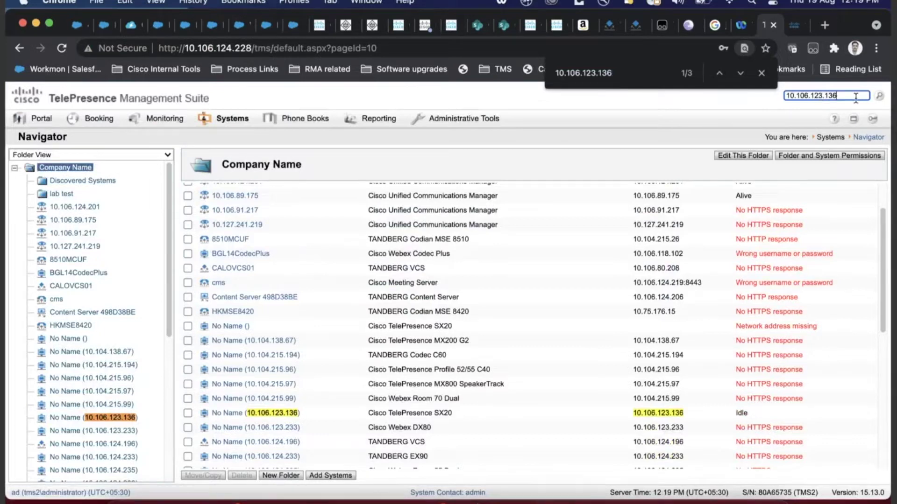
pyautogui.click(880, 97)
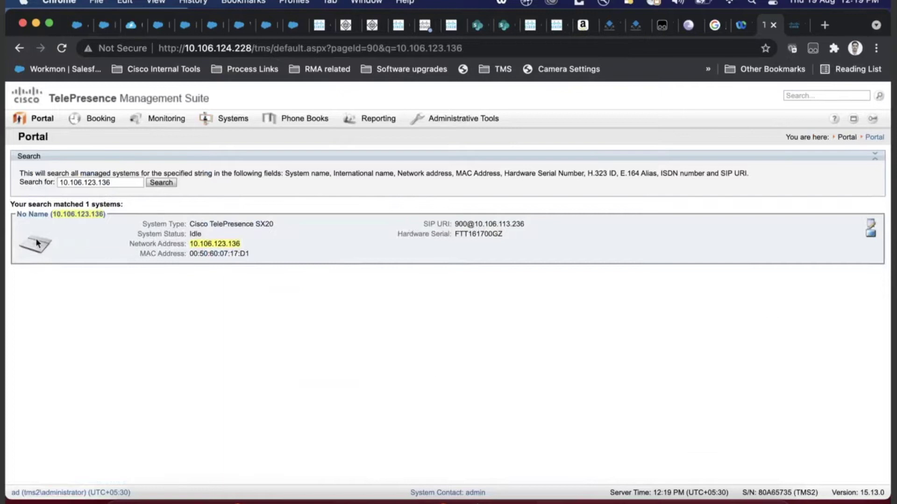
pyautogui.click(93, 213)
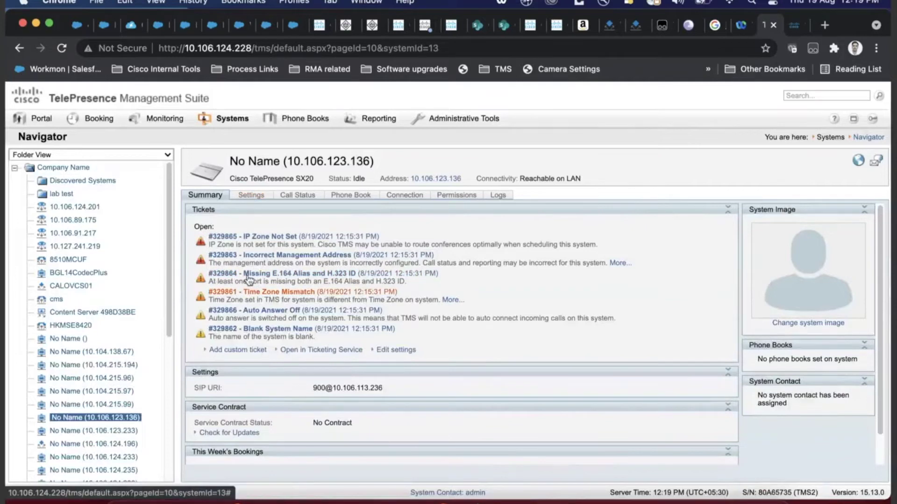
pyautogui.scroll(-2, 250, 280)
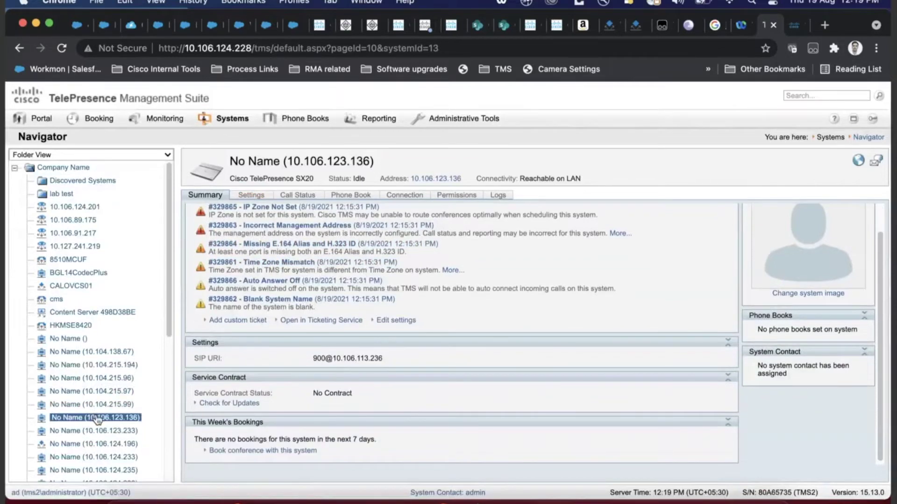
pyautogui.click(74, 167)
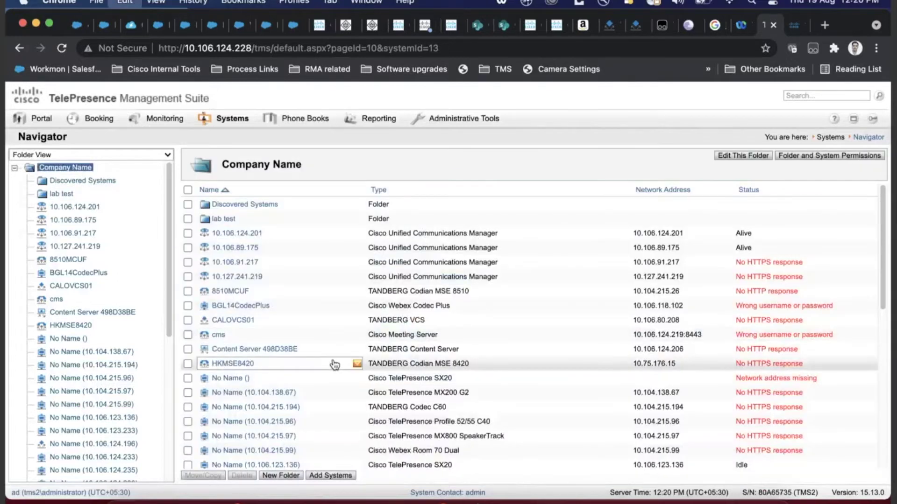
# Select the SX20 at 10.106.123.136, delete it, and confirm Purge to remove it from the database.
pyautogui.press('super+f')
pyautogui.press('super+c')
pyautogui.scroll(-2, 335, 450)
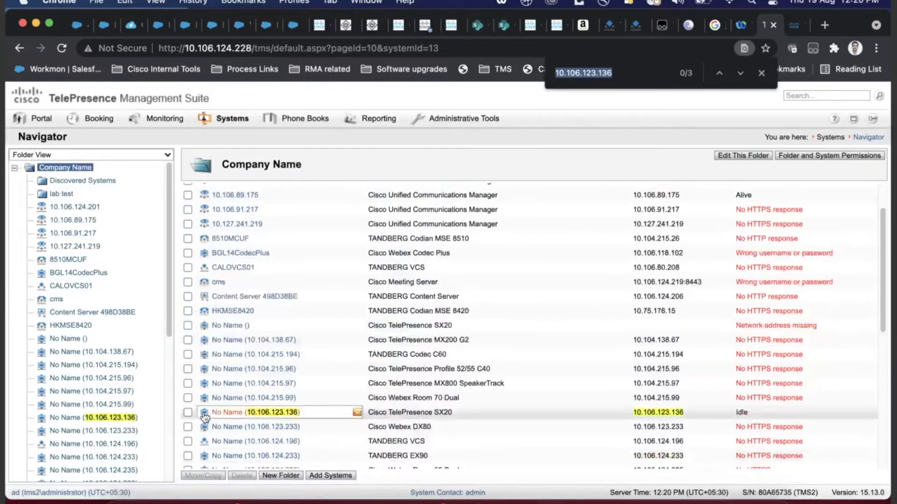
pyautogui.click(187, 412)
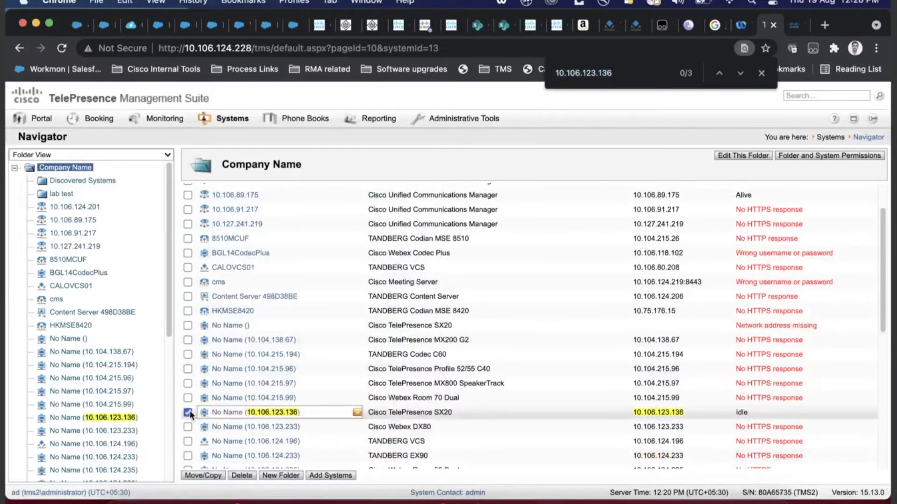
pyautogui.click(242, 476)
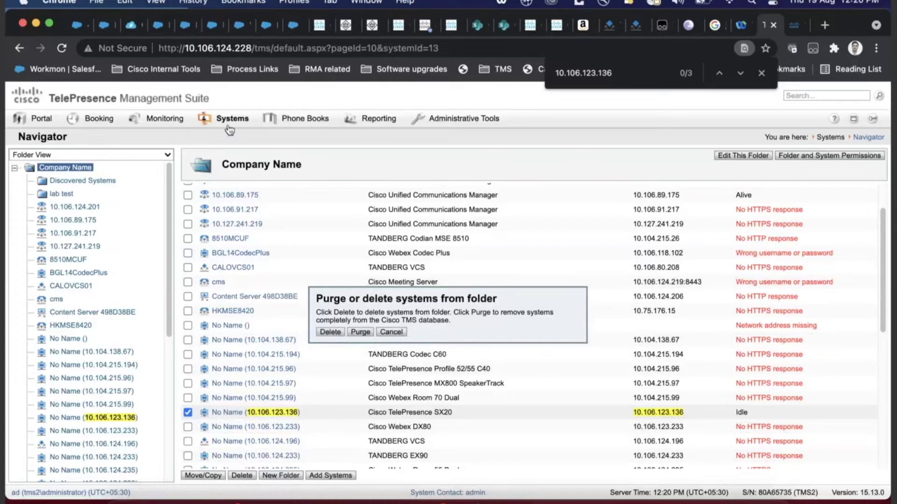
pyautogui.moveTo(232, 118)
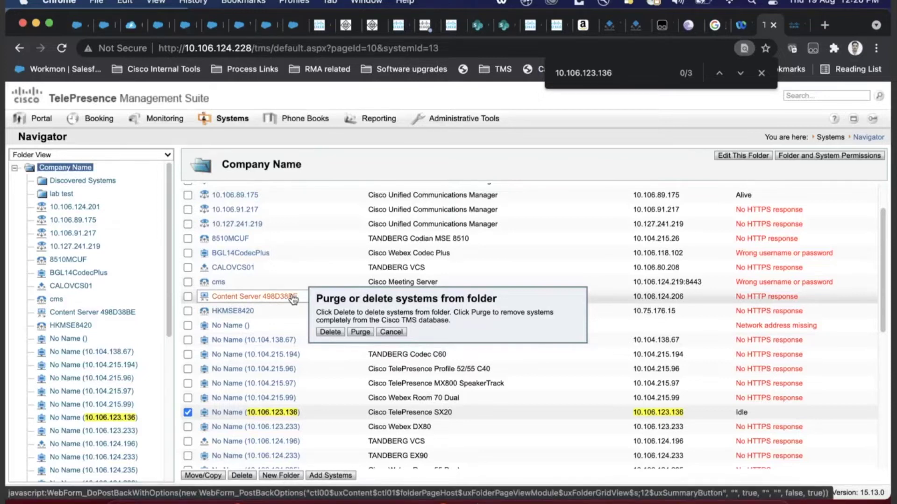
pyautogui.click(361, 332)
pyautogui.click(466, 184)
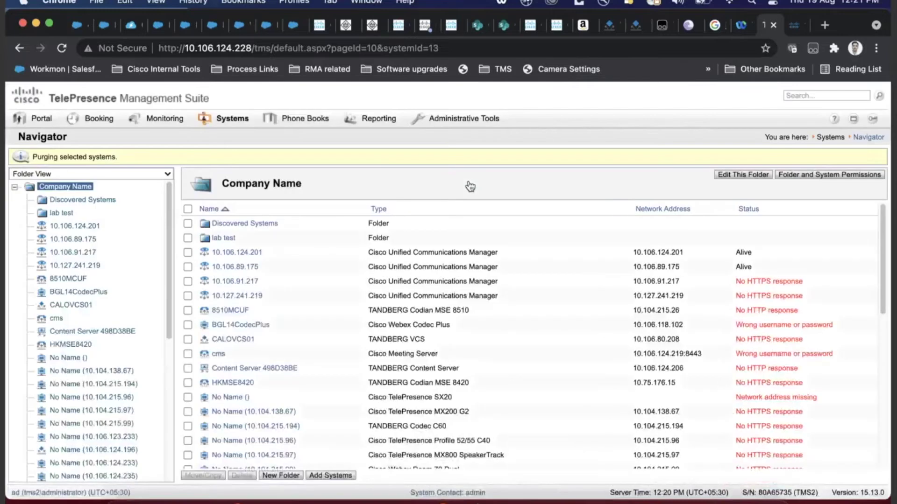
# Open the Settings tab of Unified CM 10.106.89.175, showing TMS System ID 75.
pyautogui.scroll(-10, 420, 226)
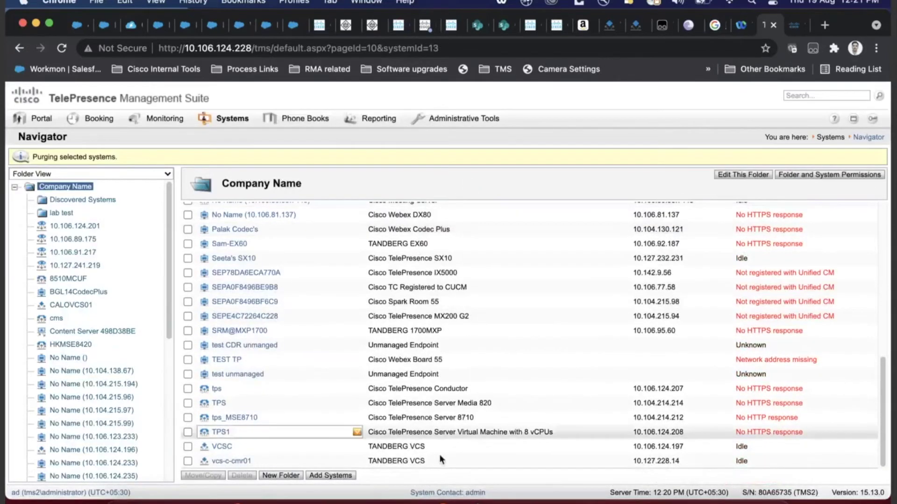
pyautogui.click(350, 480)
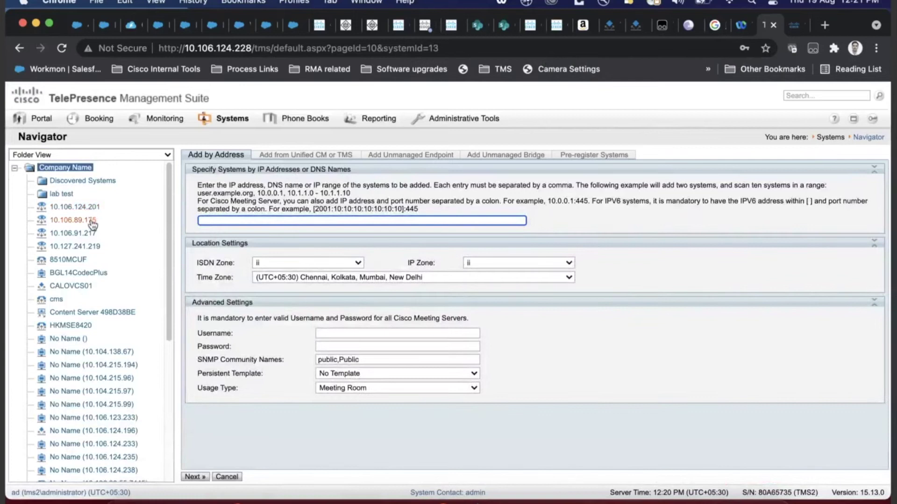
pyautogui.click(92, 223)
pyautogui.click(253, 193)
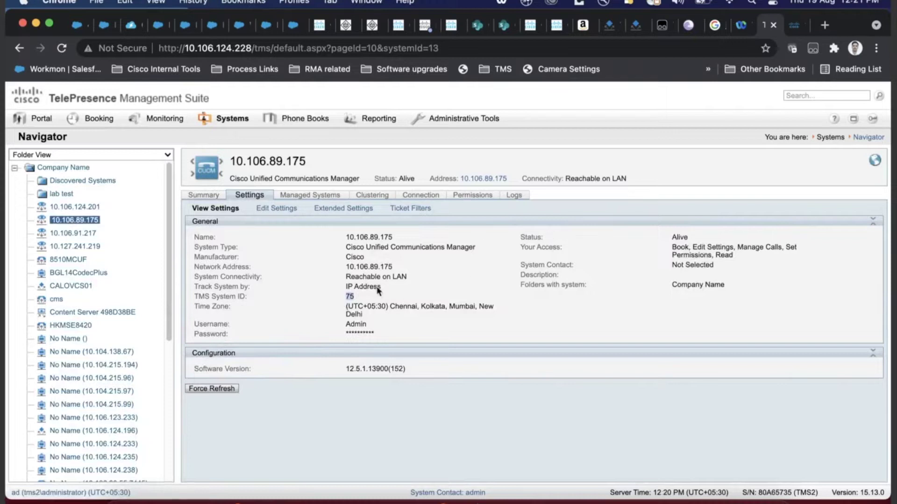
# Highlight the Unified CM's name and TMS System ID 75, then open Add Systems from Company Name.
pyautogui.click(345, 295)
pyautogui.moveTo(310, 161); pyautogui.dragTo(200, 161)
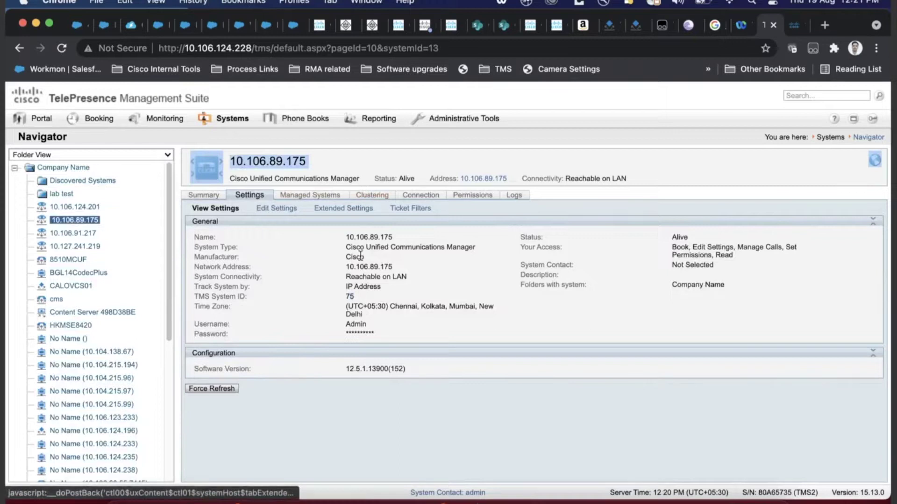
pyautogui.moveTo(356, 298); pyautogui.dragTo(340, 298)
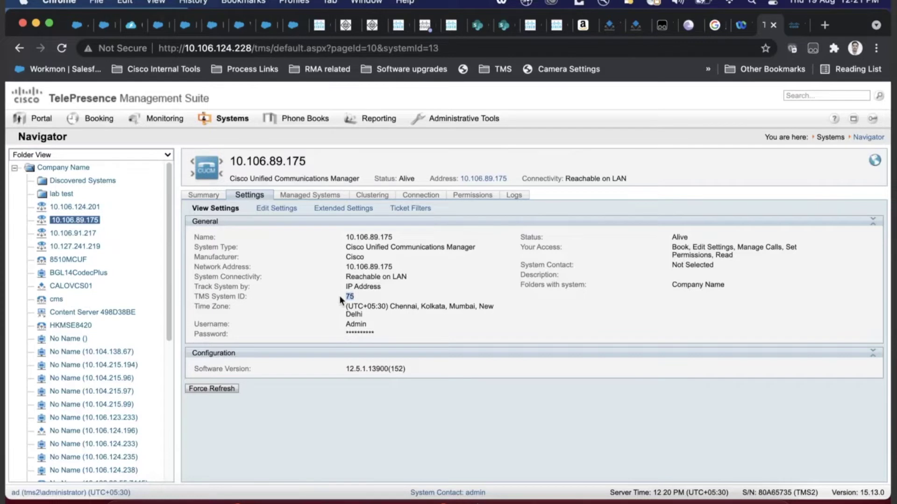
pyautogui.click(343, 301)
pyautogui.click(345, 301)
pyautogui.click(347, 298)
pyautogui.moveTo(355, 298); pyautogui.dragTo(346, 299)
pyautogui.click(88, 167)
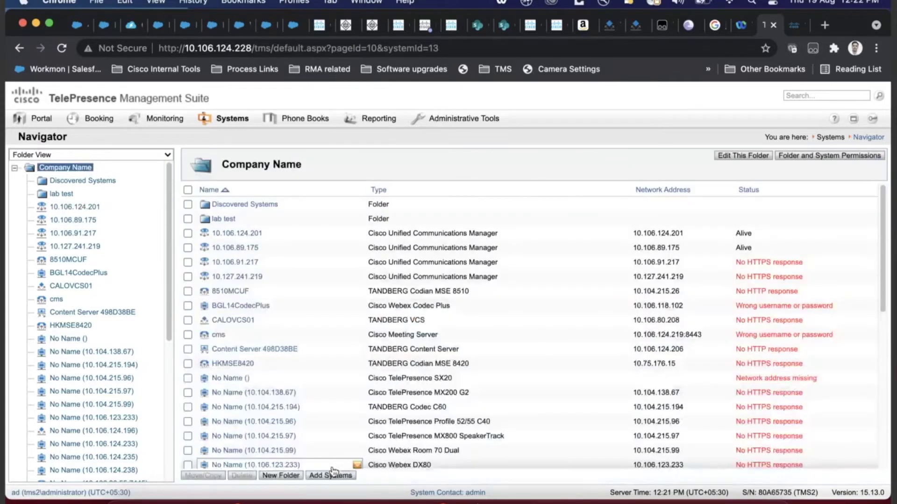
pyautogui.click(333, 475)
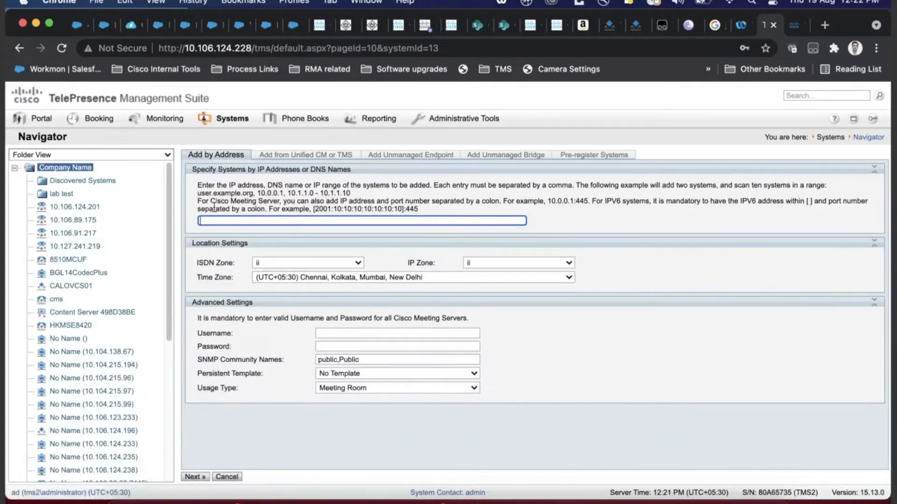
# Submit the SX20 at 10.106.123.136 with username admin; TMS reports wrong system settings.
pyautogui.press('super+v')
pyautogui.click(322, 333)
pyautogui.write('ad')
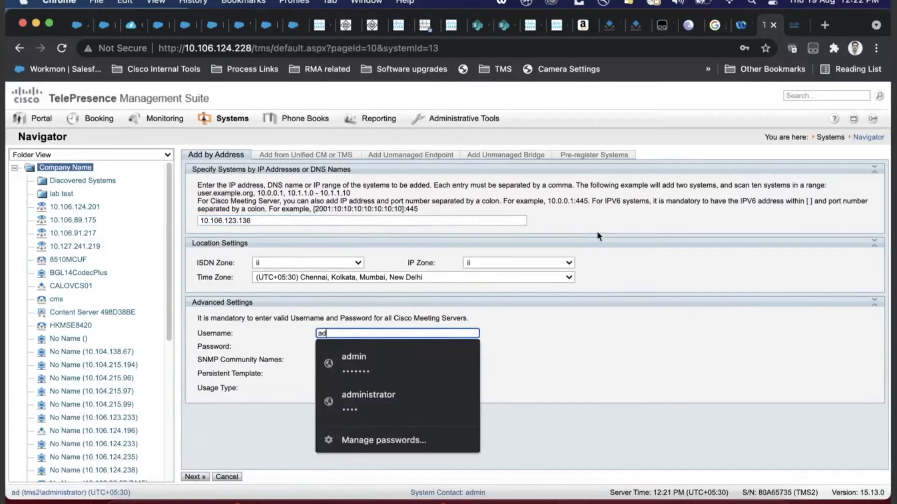
pyautogui.write('min')
pyautogui.click(294, 403)
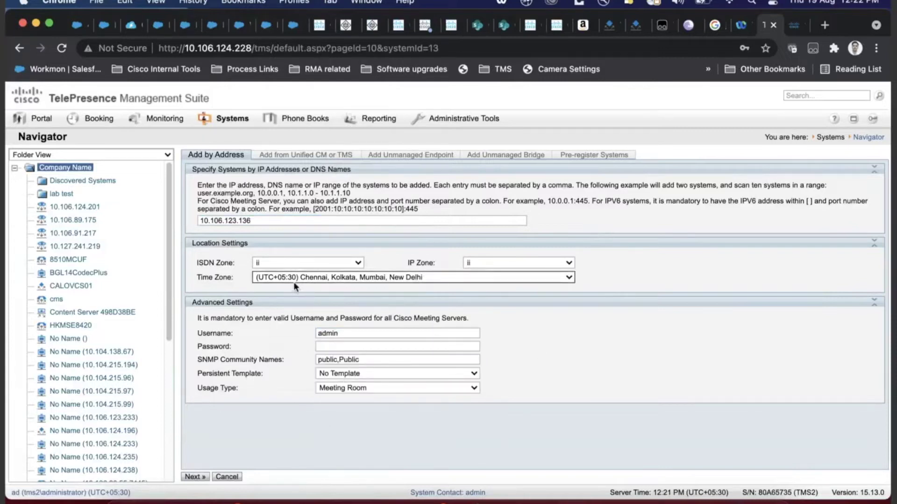
pyautogui.click(208, 475)
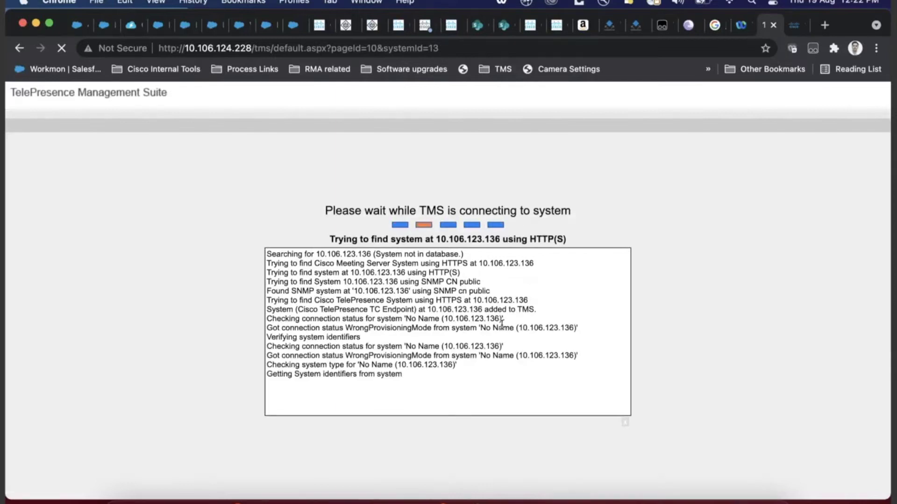
pyautogui.moveTo(355, 327); pyautogui.dragTo(269, 254)
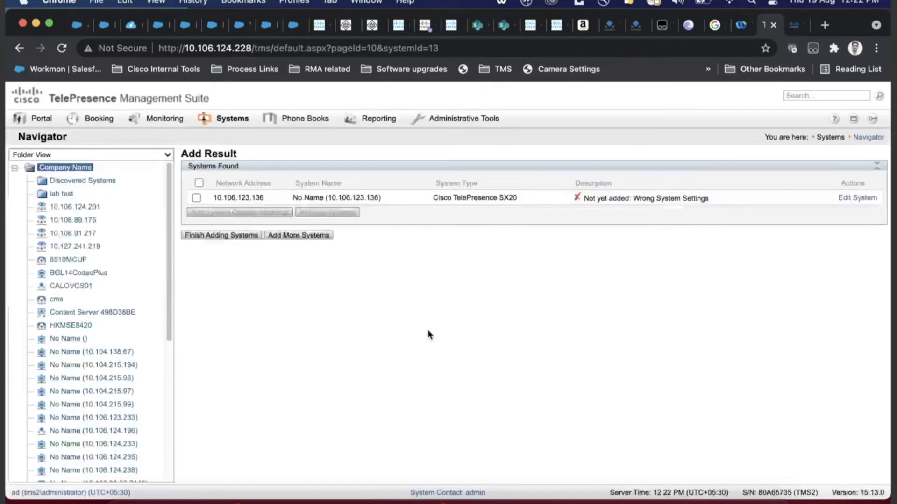
# Add the found SX20 at 10.106.123.136 despite its warnings.
pyautogui.tripleClick(637, 209)
pyautogui.click(200, 198)
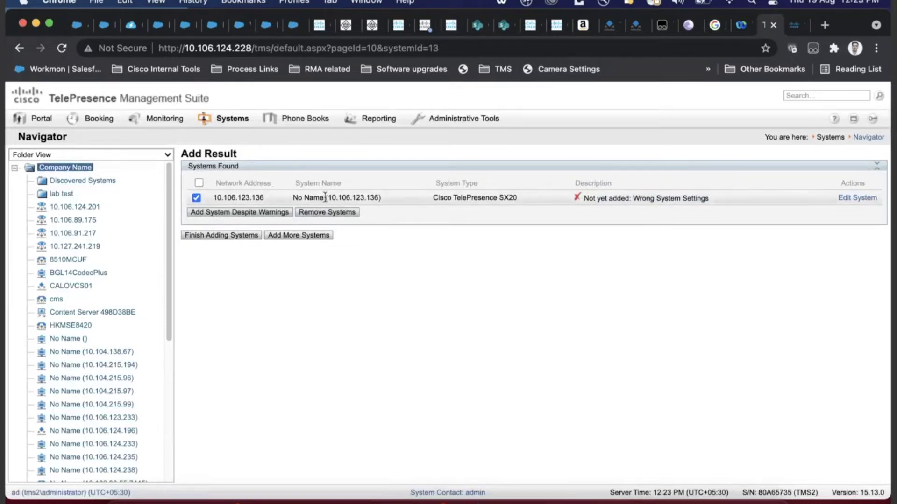
pyautogui.click(229, 213)
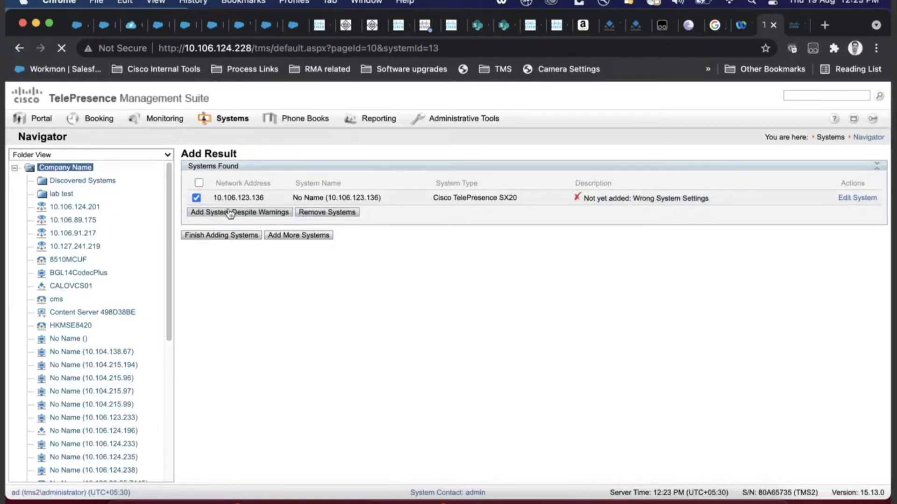
# Find the new SX20 in the Navigator and open its Settings tab.
pyautogui.scroll(-3, 138, 355)
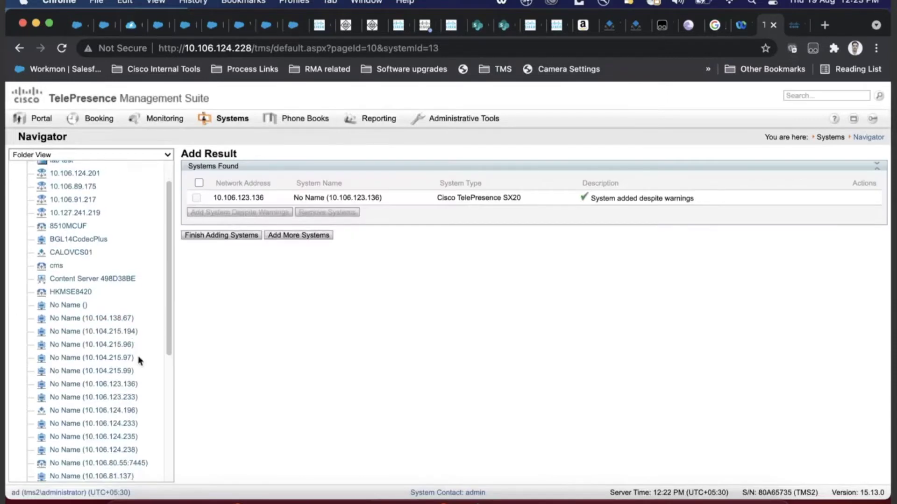
pyautogui.press('super+f')
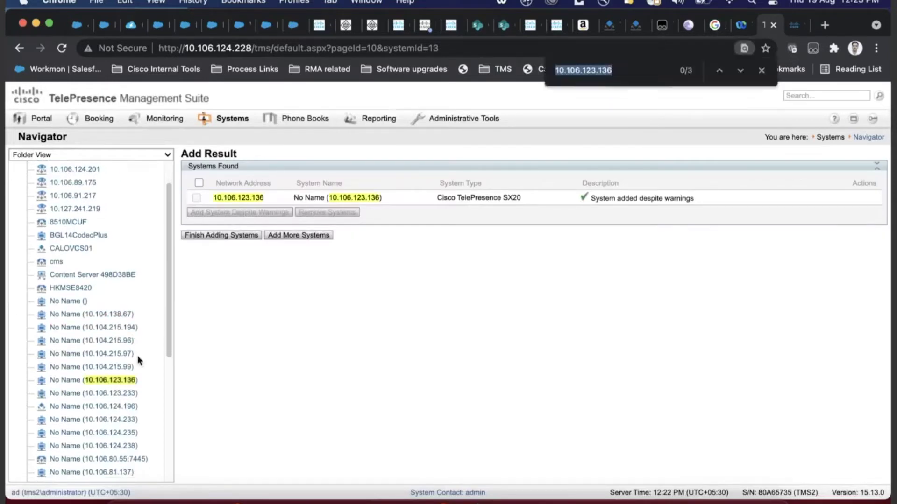
pyautogui.click(121, 379)
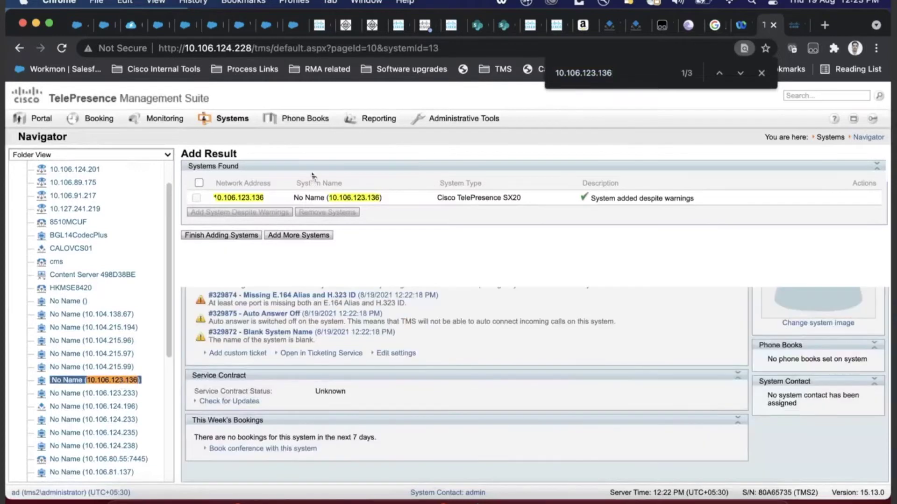
pyautogui.click(256, 197)
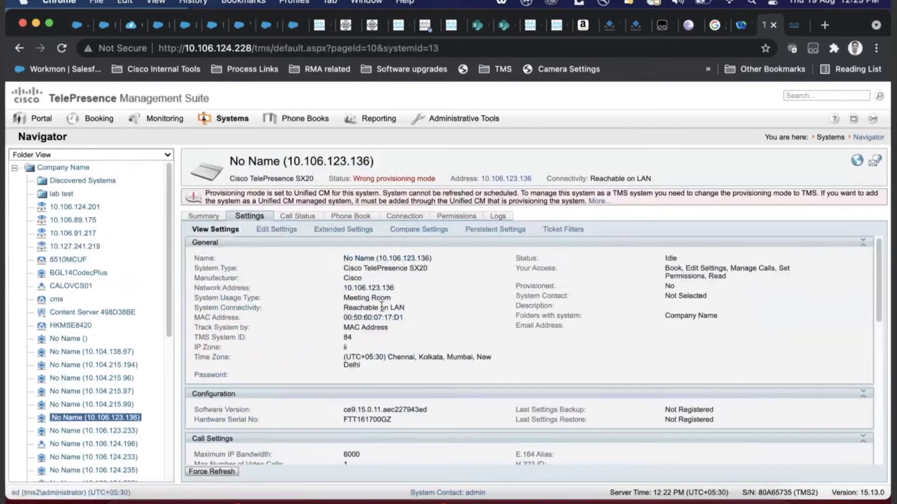
pyautogui.tripleClick(337, 333)
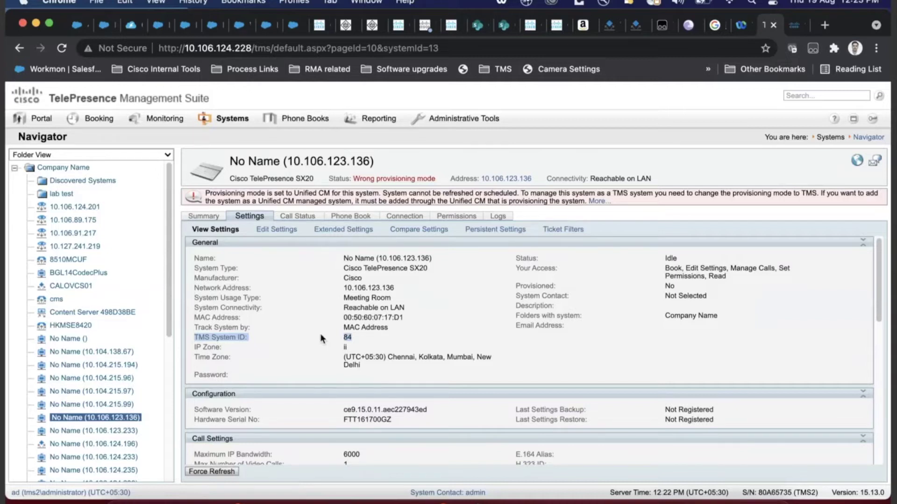
pyautogui.scroll(-10, 302, 271)
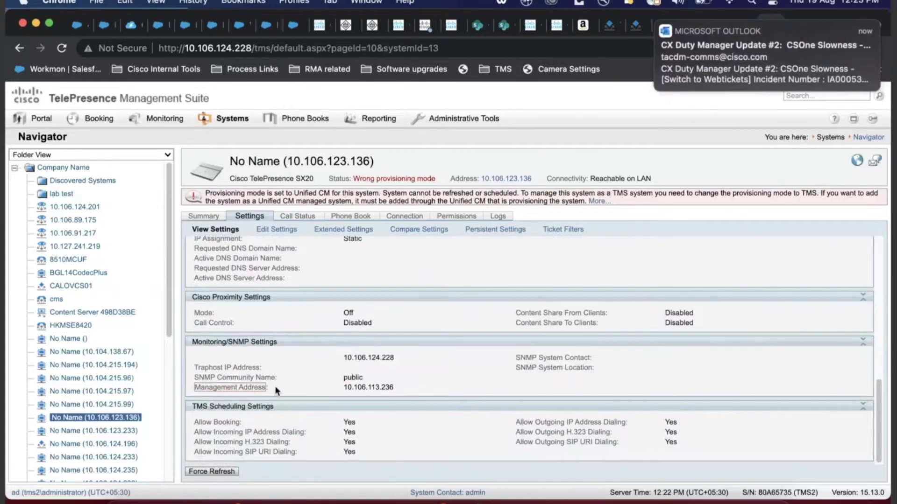
pyautogui.scroll(10, 378, 319)
pyautogui.tripleClick(367, 334)
pyautogui.moveTo(336, 334); pyautogui.dragTo(203, 331)
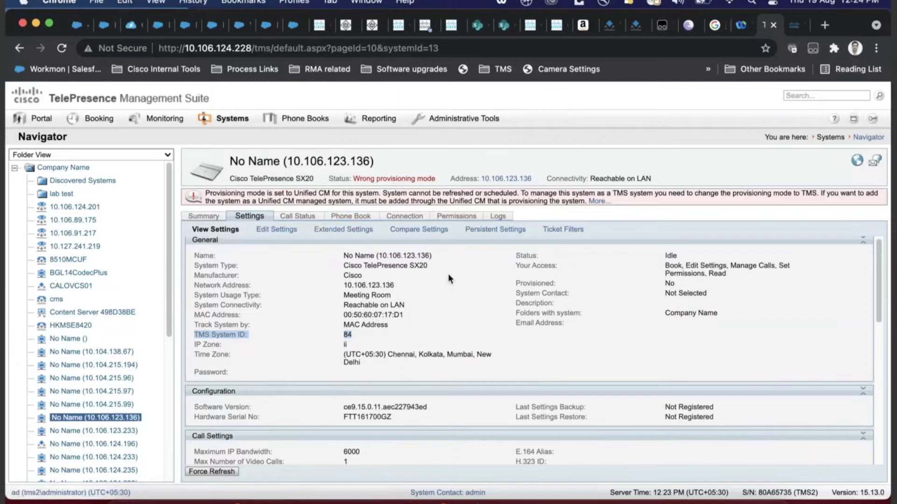
# Bring up the SX20's Provisioning settings in Local Device Controls.
pyautogui.click(795, 26)
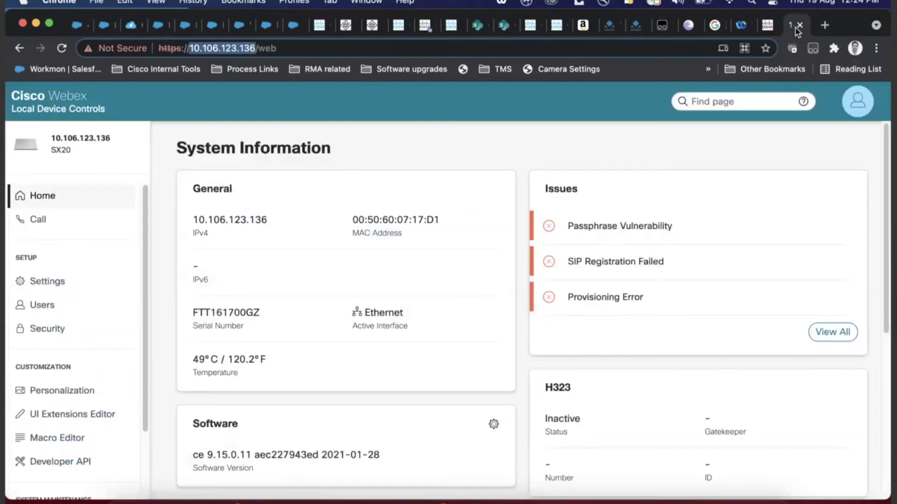
pyautogui.click(32, 282)
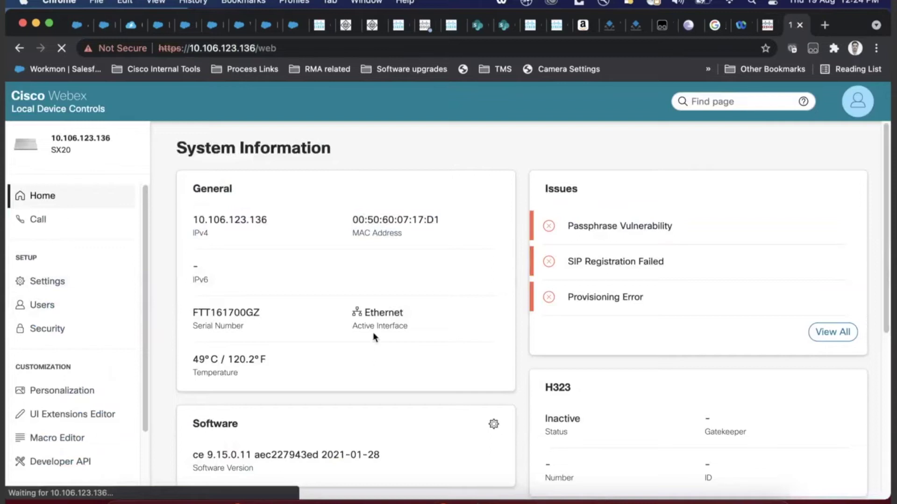
pyautogui.scroll(-5, 372, 332)
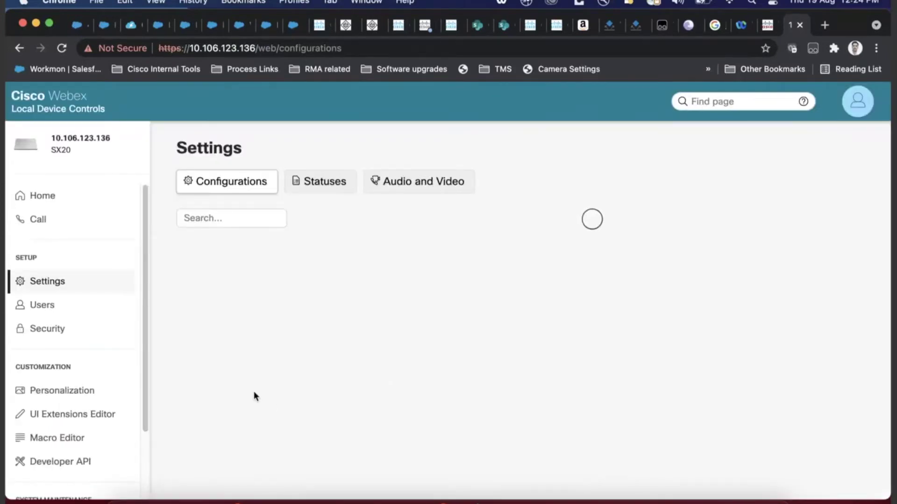
pyautogui.scroll(-1, 254, 397)
pyautogui.scroll(-5, 254, 397)
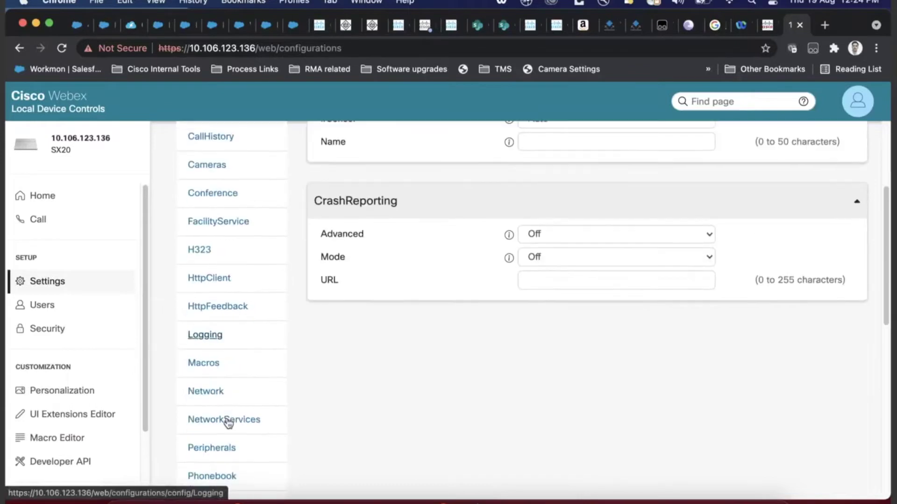
pyautogui.click(220, 404)
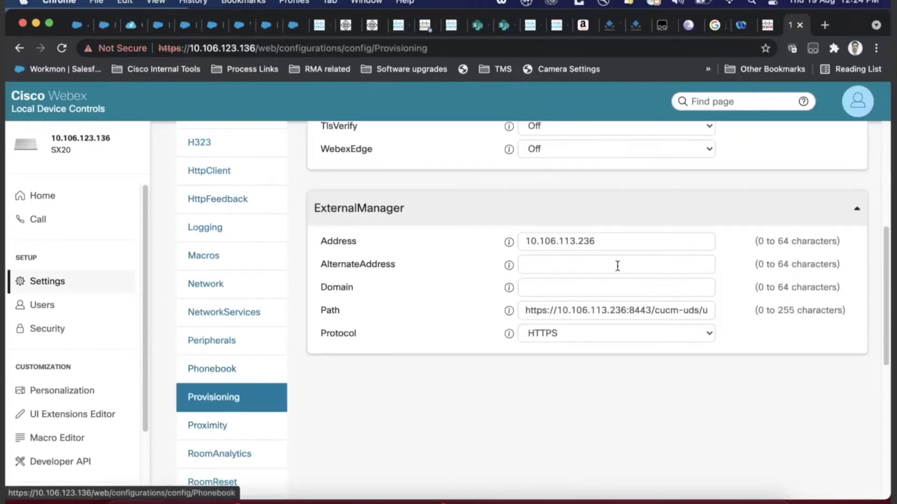
# Set provisioning Mode to Off and save, then bring up the SX20's Edit Settings in TMS.
pyautogui.scroll(3, 581, 150)
pyautogui.click(578, 196)
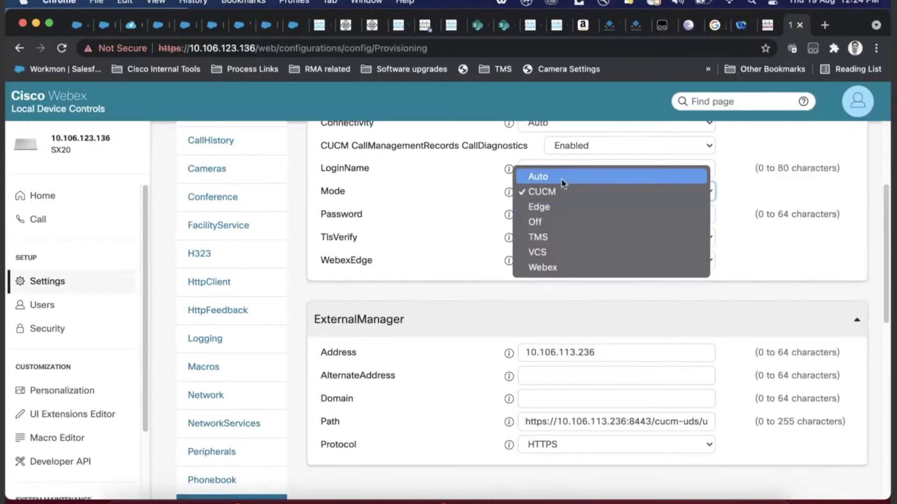
pyautogui.click(553, 225)
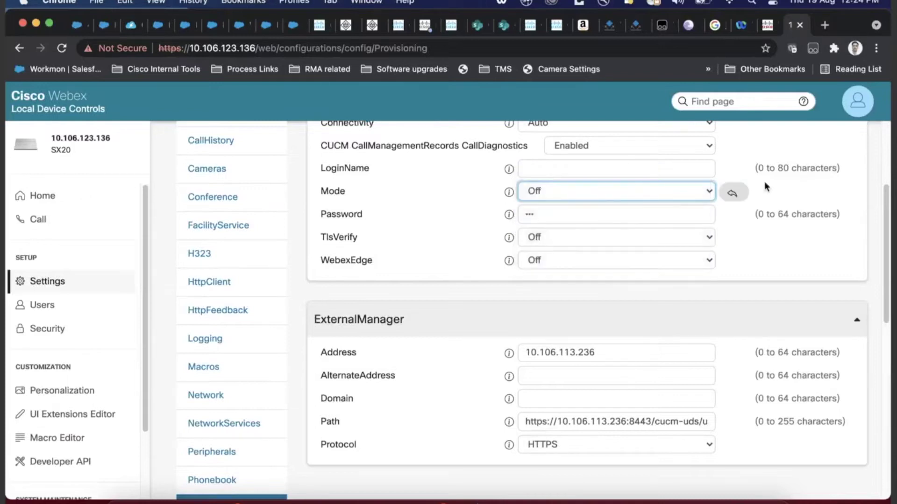
pyautogui.scroll(4, 771, 177)
pyautogui.click(722, 226)
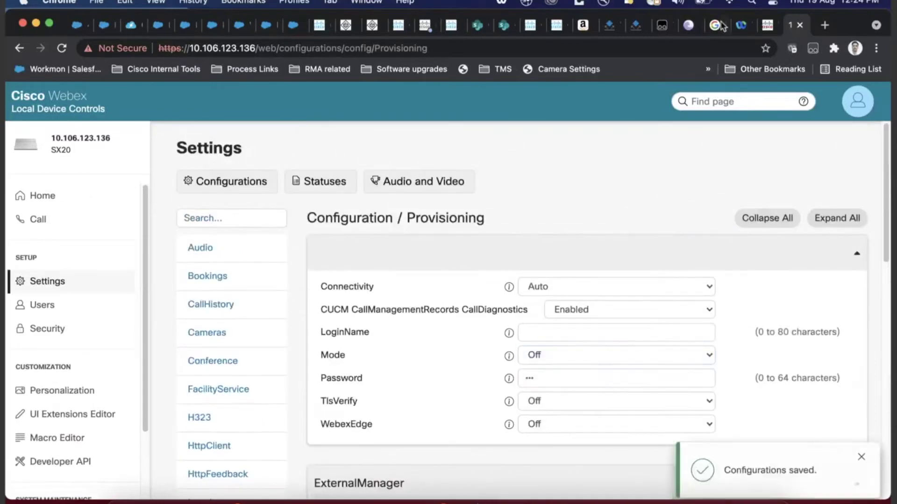
pyautogui.click(767, 26)
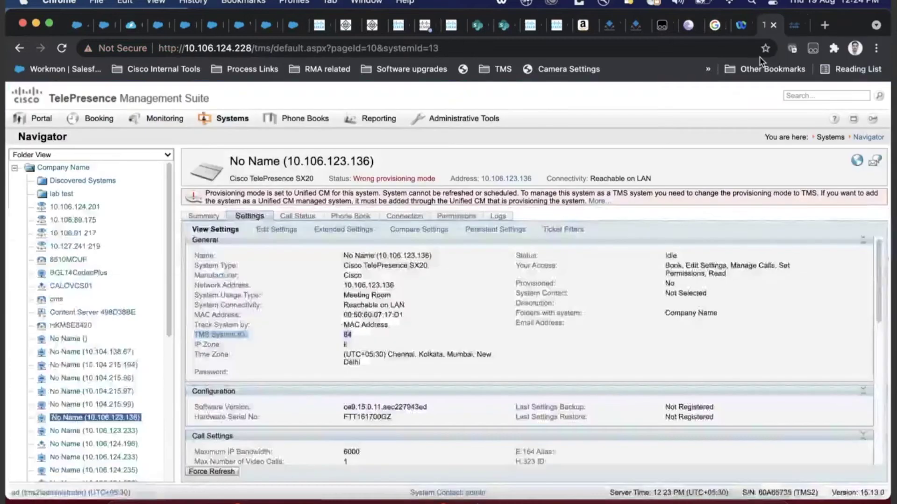
pyautogui.click(275, 230)
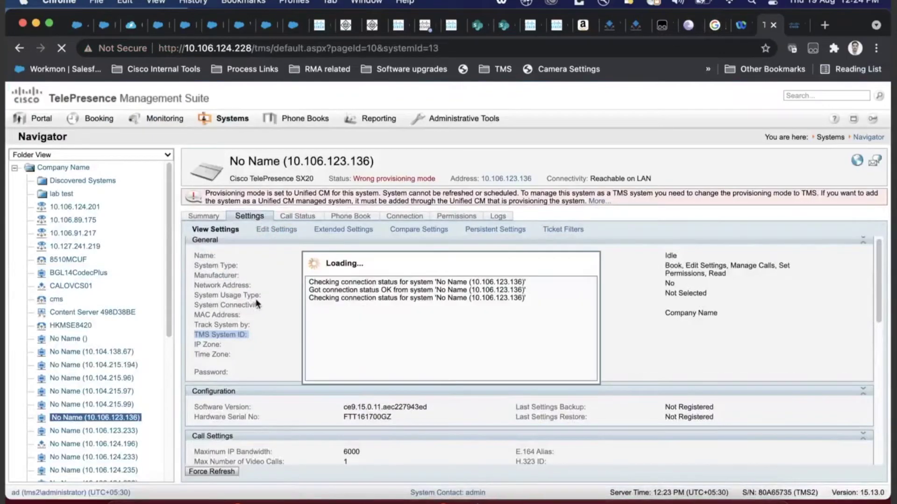
# Force Refresh the SX20 in Edit Settings so TMS reconnects to it.
pyautogui.click(215, 469)
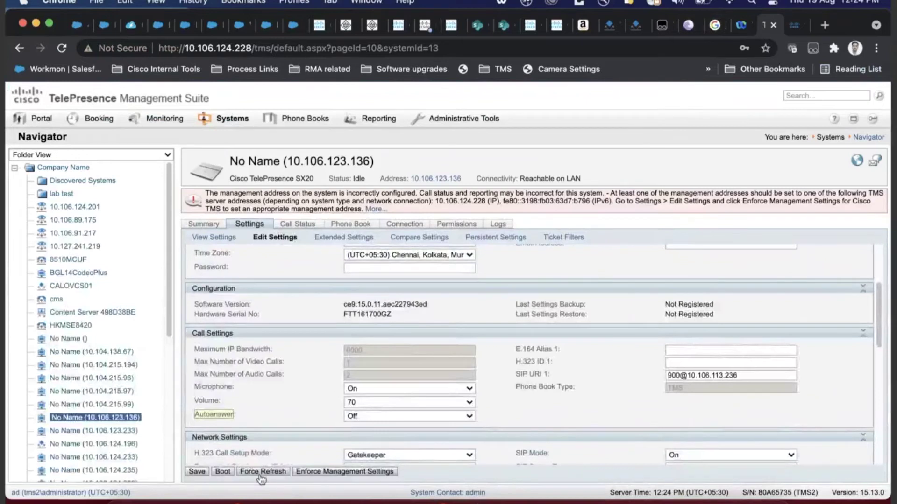
pyautogui.click(262, 472)
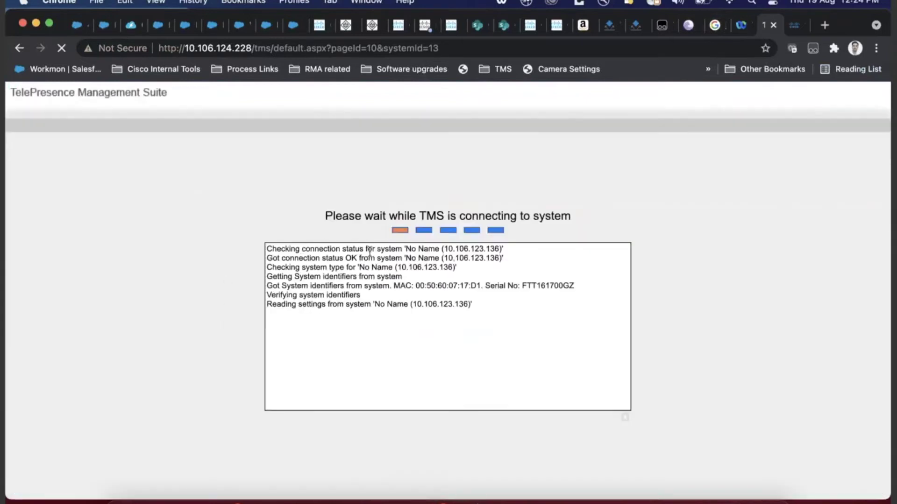
pyautogui.moveTo(268, 249); pyautogui.dragTo(294, 276)
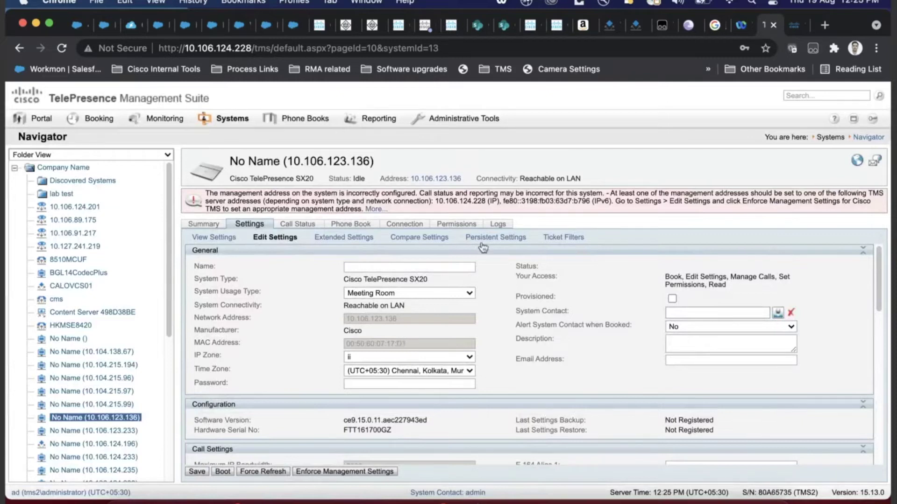
pyautogui.scroll(-3, 432, 398)
pyautogui.scroll(-5, 432, 398)
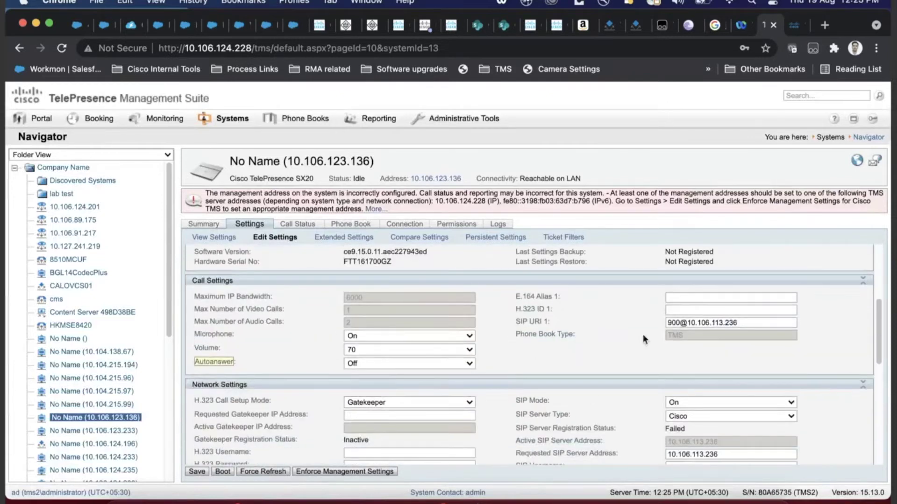
pyautogui.tripleClick(709, 323)
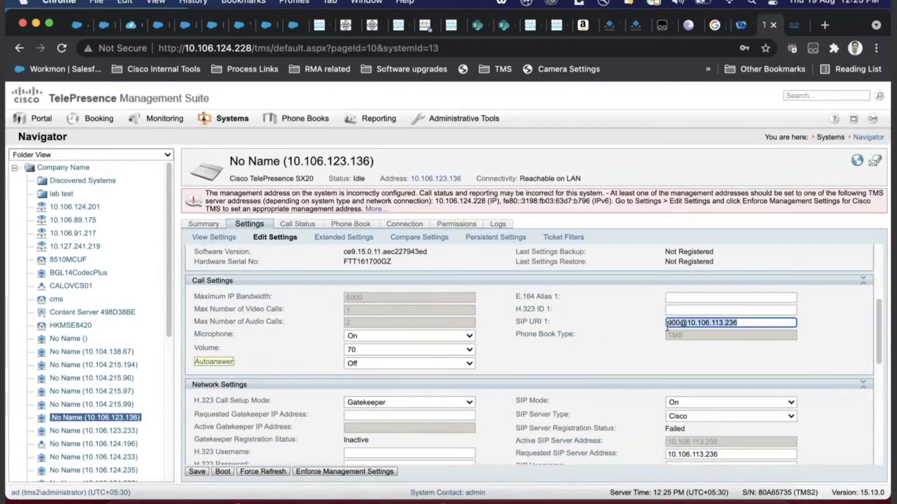
pyautogui.click(794, 24)
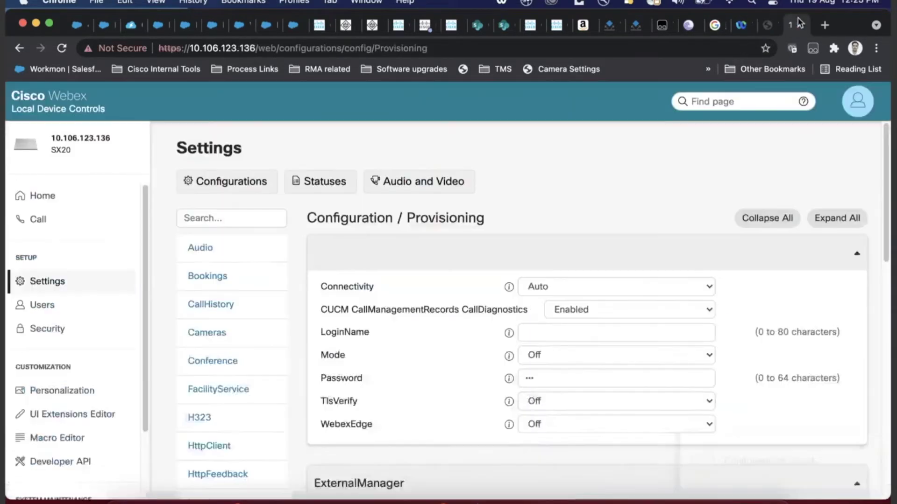
pyautogui.click(39, 200)
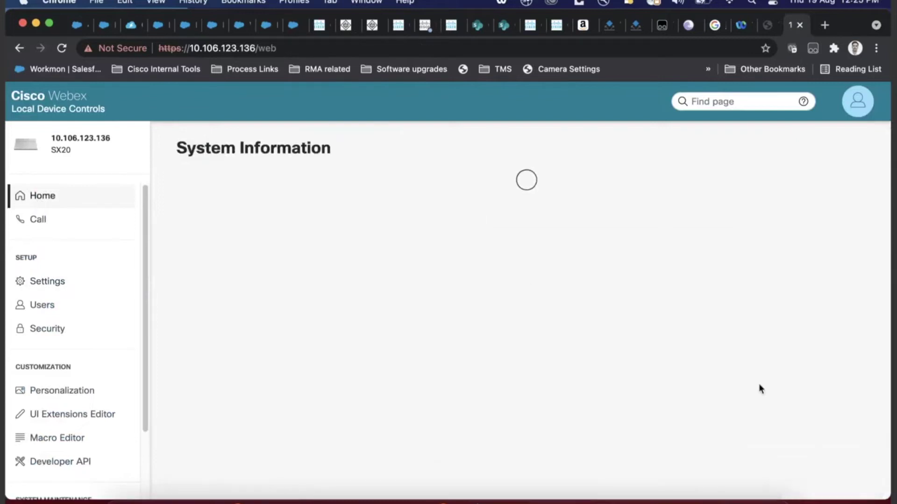
pyautogui.scroll(-5, 733, 338)
pyautogui.moveTo(642, 380); pyautogui.dragTo(544, 380)
pyautogui.tripleClick(607, 380)
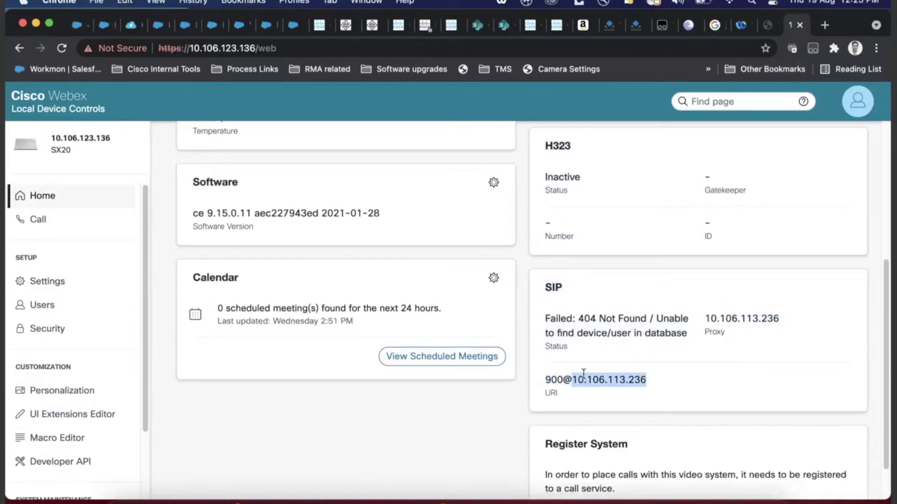
pyautogui.click(762, 28)
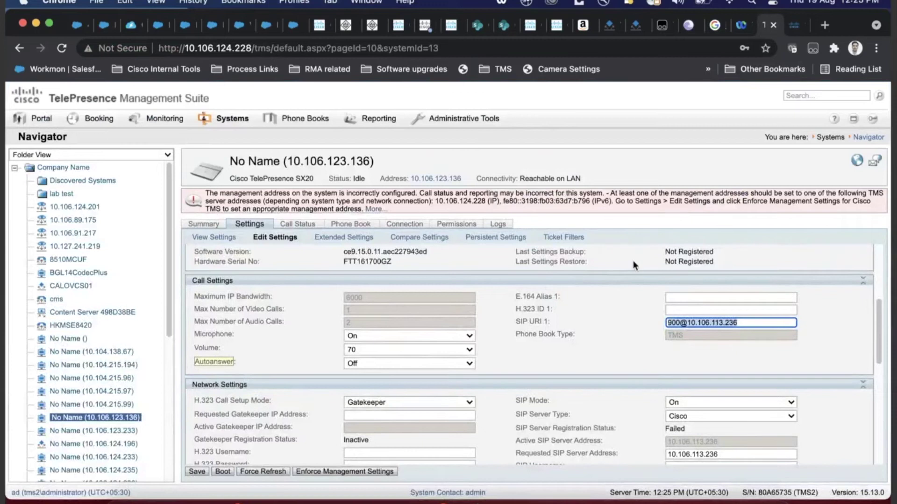
pyautogui.scroll(5, 282, 412)
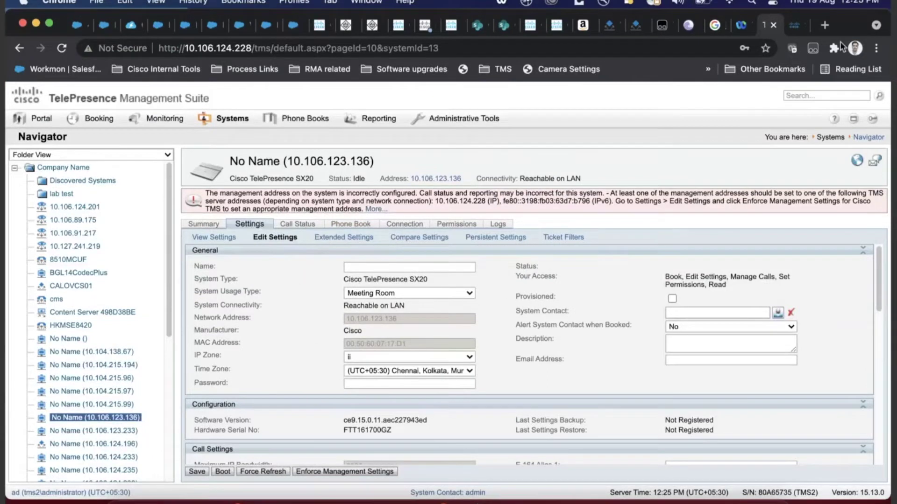
pyautogui.click(807, 28)
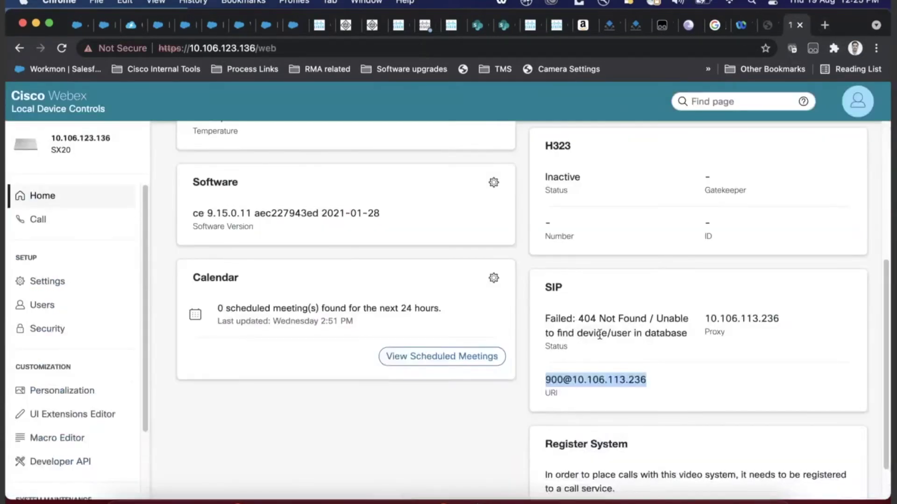
pyautogui.click(770, 25)
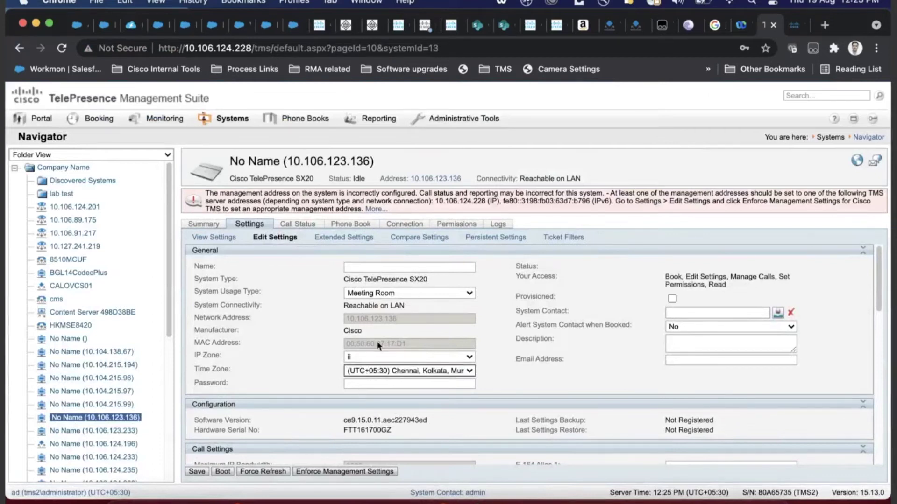
pyautogui.scroll(-3, 436, 368)
pyautogui.scroll(-1, 436, 369)
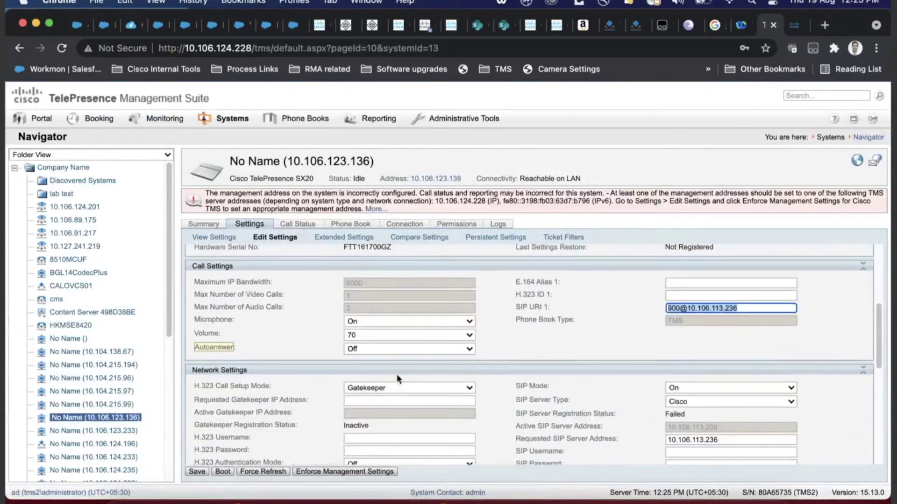
pyautogui.scroll(2, 405, 416)
pyautogui.scroll(2, 405, 421)
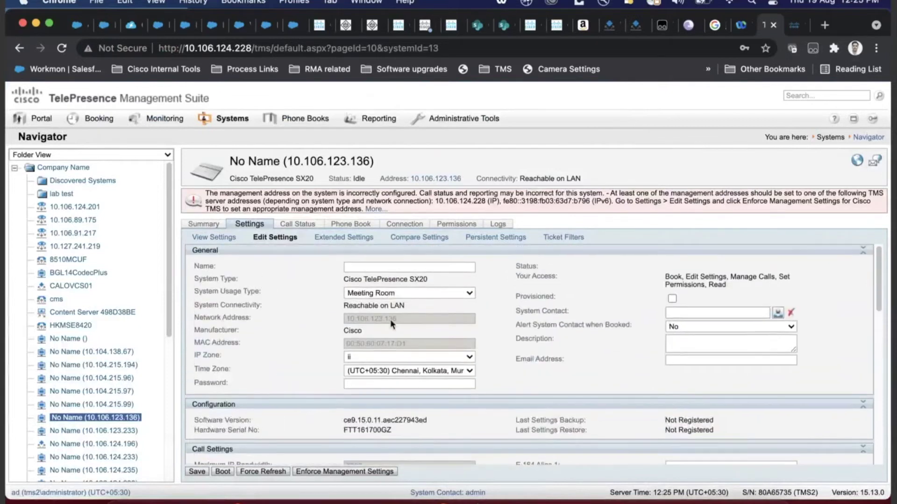
# Enter xxx as the SX20's system name in TMS.
pyautogui.click(387, 268)
pyautogui.write('xxx')
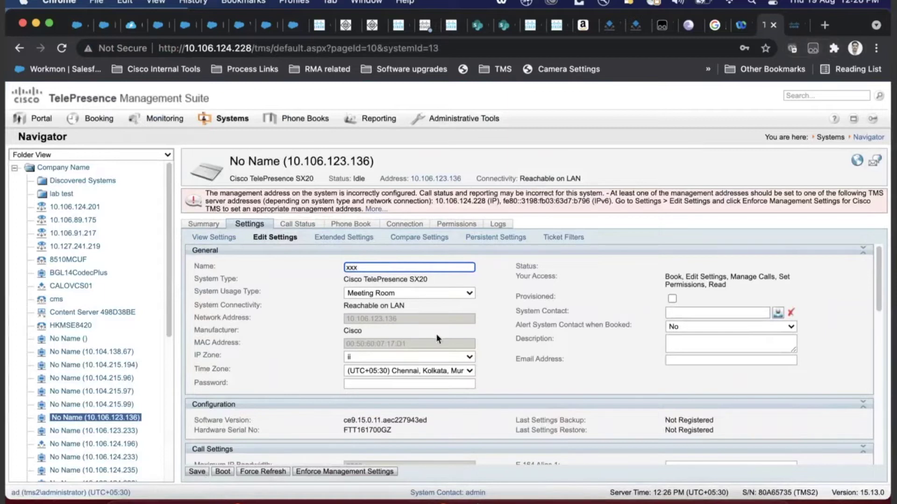
pyautogui.click(795, 26)
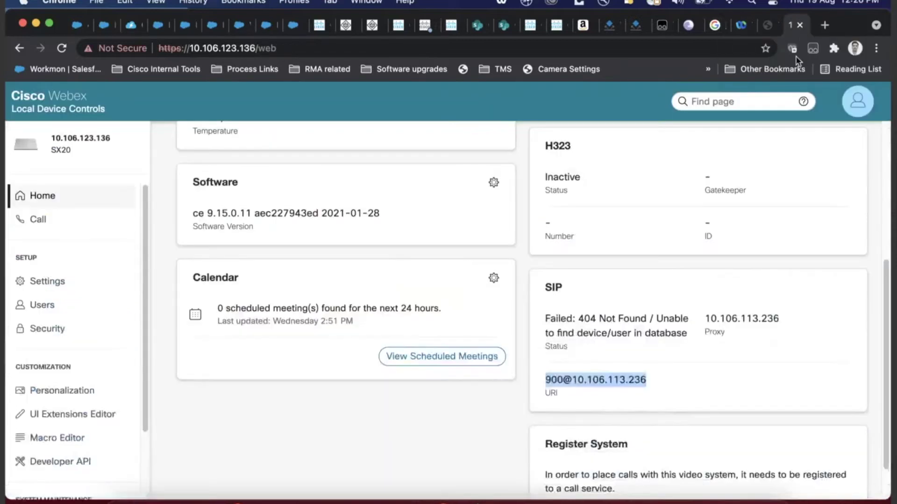
pyautogui.click(773, 25)
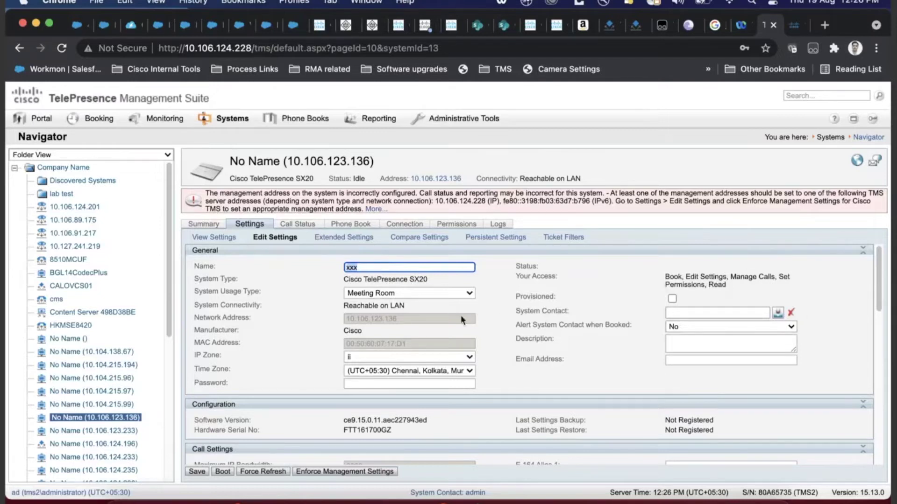
# Replace the name xxx with yyyy and save the settings.
pyautogui.click(381, 276)
pyautogui.moveTo(376, 268); pyautogui.dragTo(313, 269)
pyautogui.moveTo(252, 48); pyautogui.dragTo(186, 51)
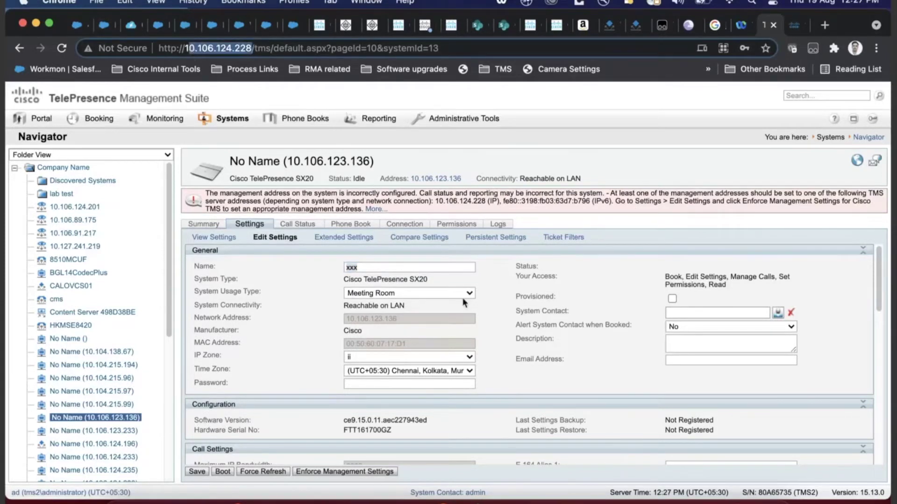
pyautogui.doubleClick(359, 268)
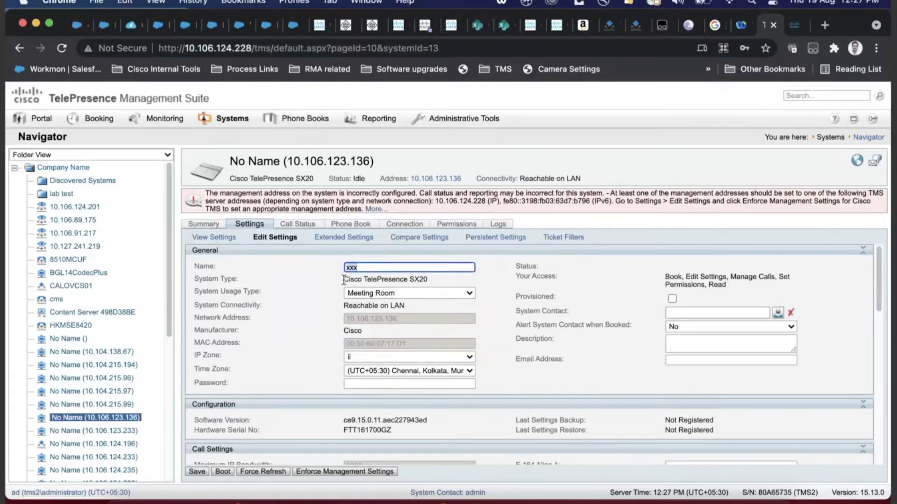
pyautogui.click(369, 268)
pyautogui.doubleClick(379, 269)
pyautogui.write('yyyy')
pyautogui.click(198, 473)
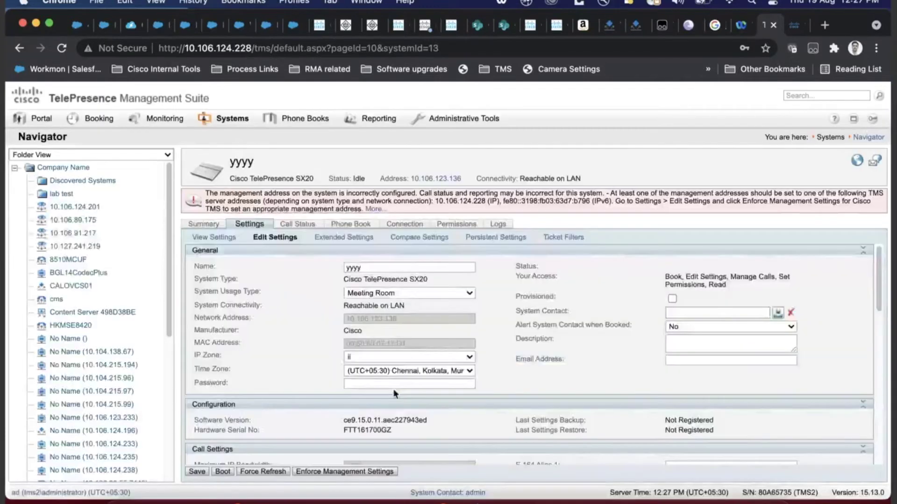
# Enforce TMS management settings on the SX20 'yyyy' from Edit Settings.
pyautogui.scroll(-10, 346, 336)
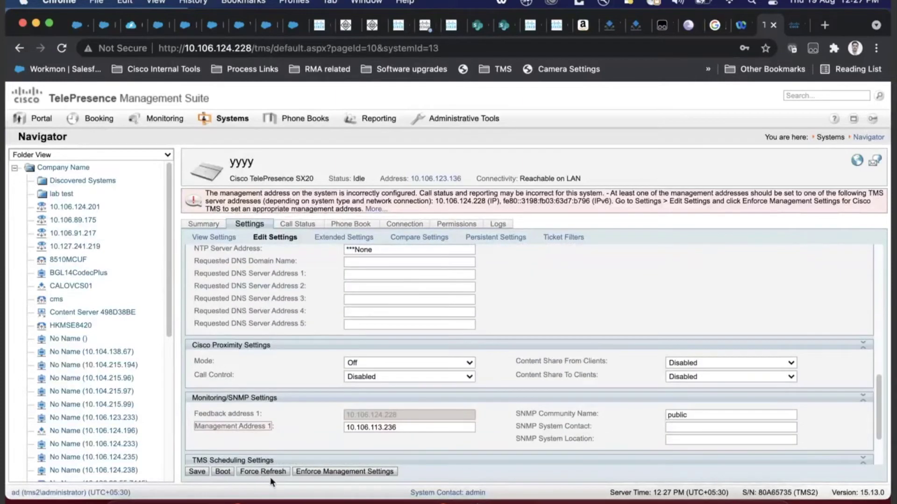
pyautogui.click(328, 473)
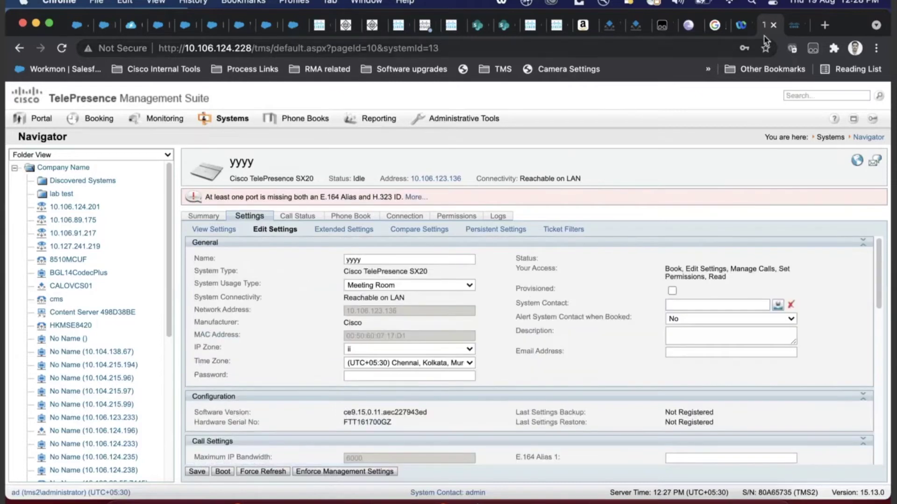
# Check the name yyyy in the SX20's device settings, then select the Name field in TMS.
pyautogui.click(795, 25)
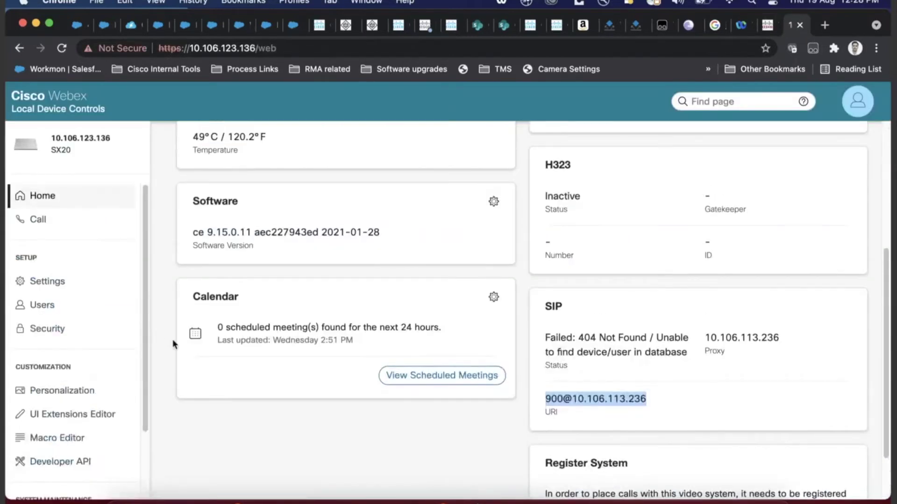
pyautogui.click(72, 293)
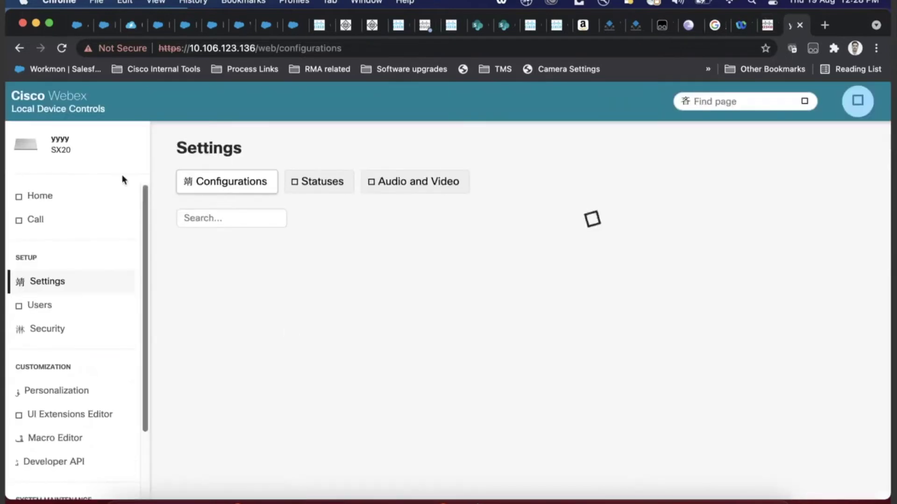
pyautogui.moveTo(74, 136); pyautogui.dragTo(36, 150)
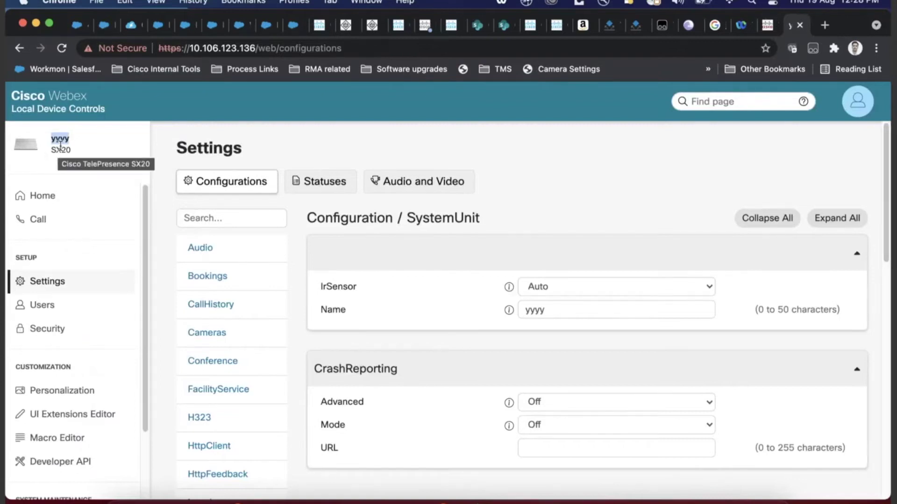
pyautogui.click(778, 29)
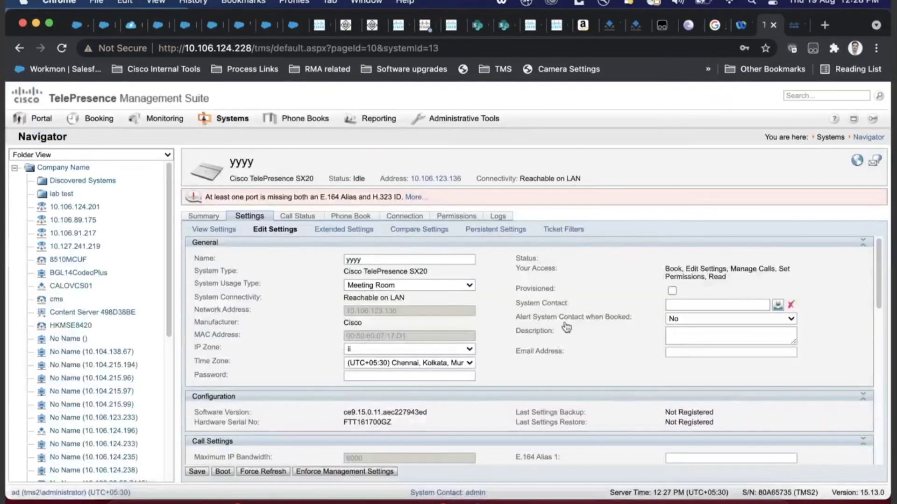
pyautogui.doubleClick(391, 264)
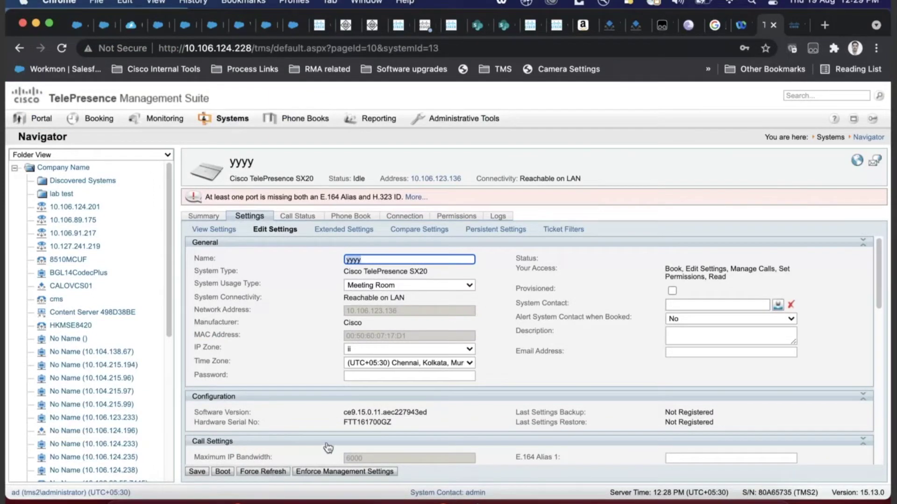
# Go to the SystemUnit configuration category in the SX20's device settings.
pyautogui.click(789, 28)
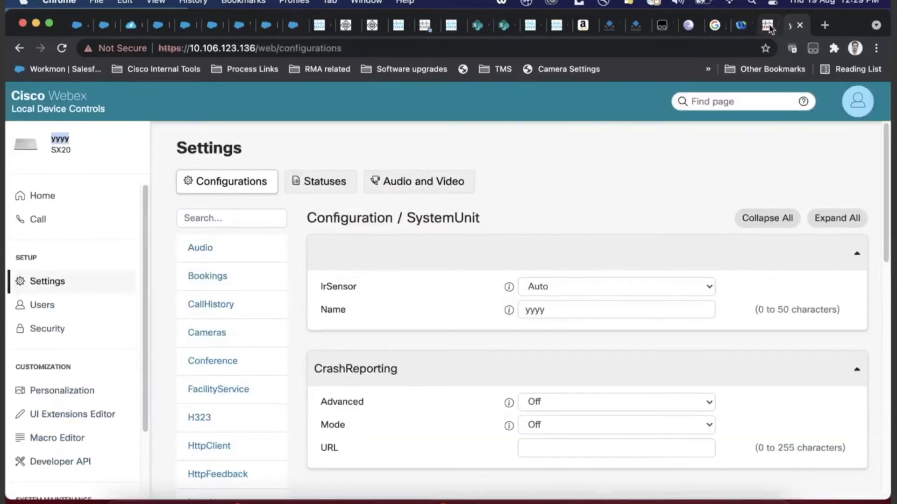
pyautogui.click(768, 27)
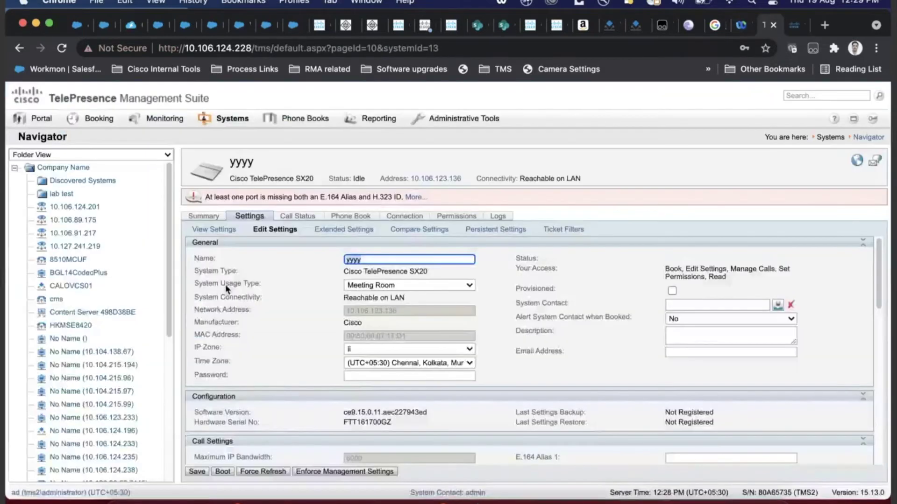
pyautogui.click(790, 27)
pyautogui.scroll(-6, 205, 449)
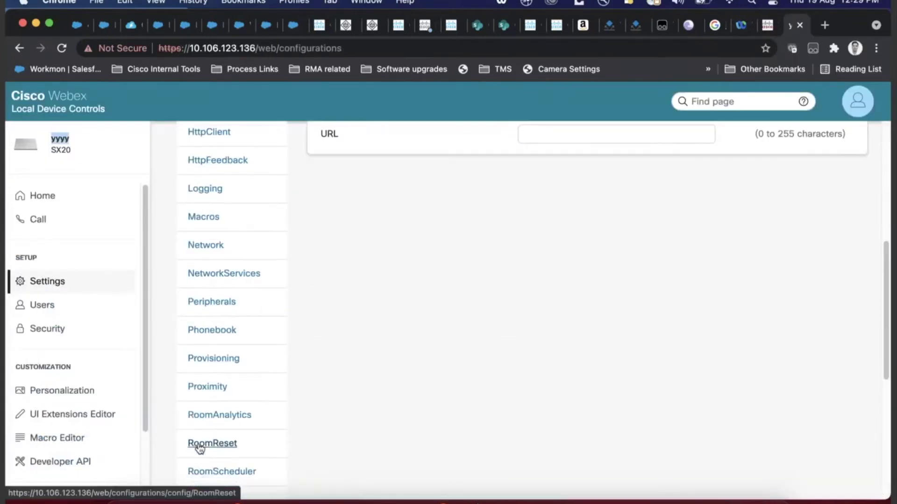
pyautogui.scroll(-2, 200, 449)
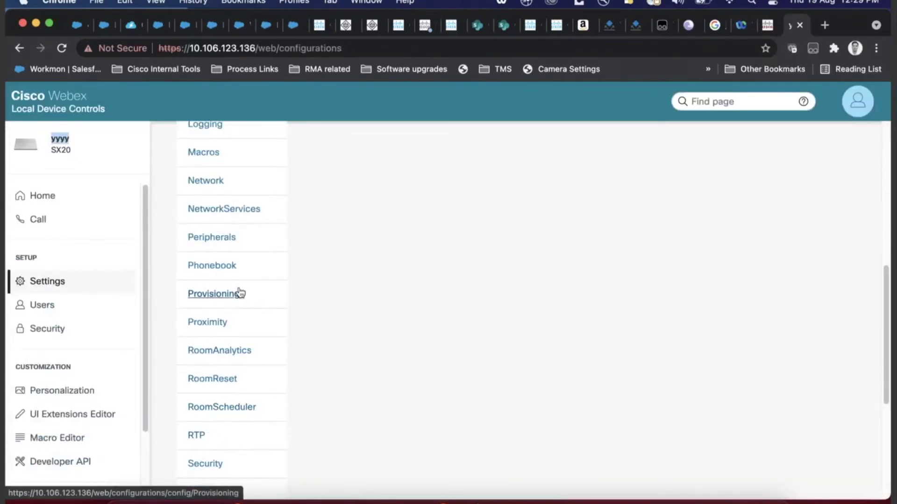
pyautogui.scroll(-2, 202, 411)
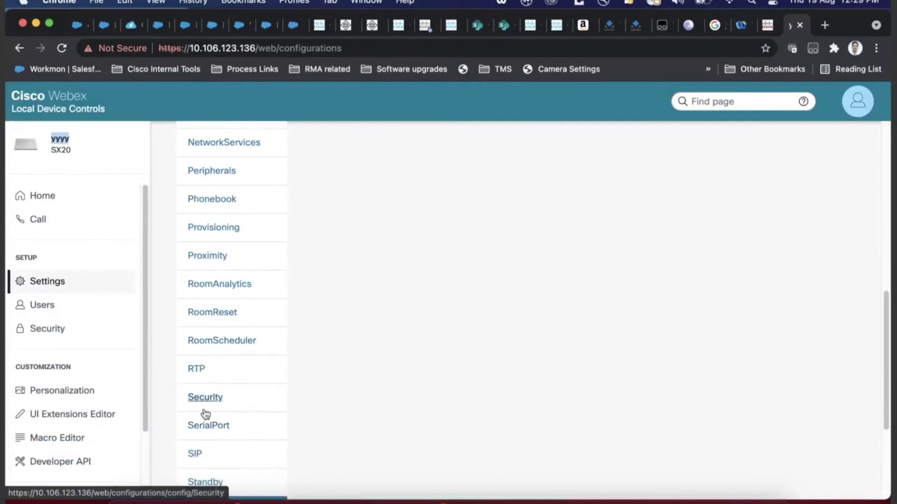
pyautogui.scroll(-2, 206, 414)
pyautogui.click(205, 441)
pyautogui.scroll(6, 458, 362)
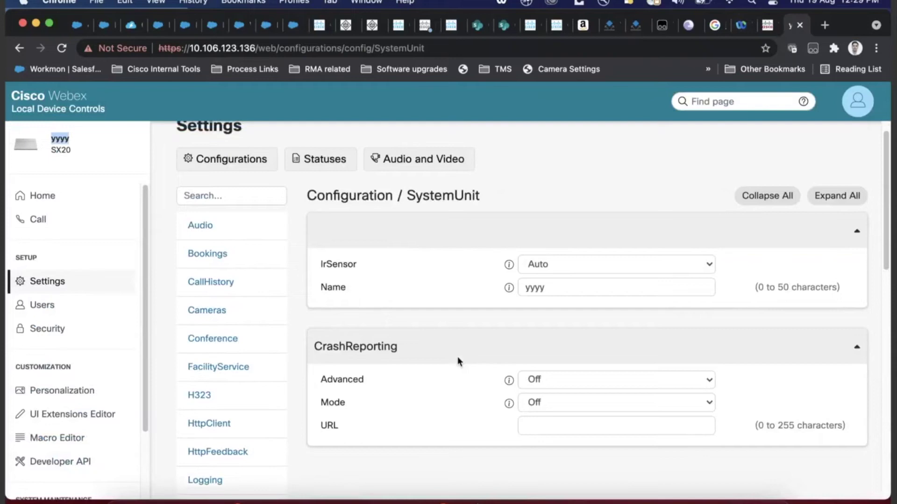
# Rename the system from yyyy to zzzz, save, and Force Refresh it in TMS.
pyautogui.moveTo(582, 288); pyautogui.dragTo(493, 295)
pyautogui.write('zzzz')
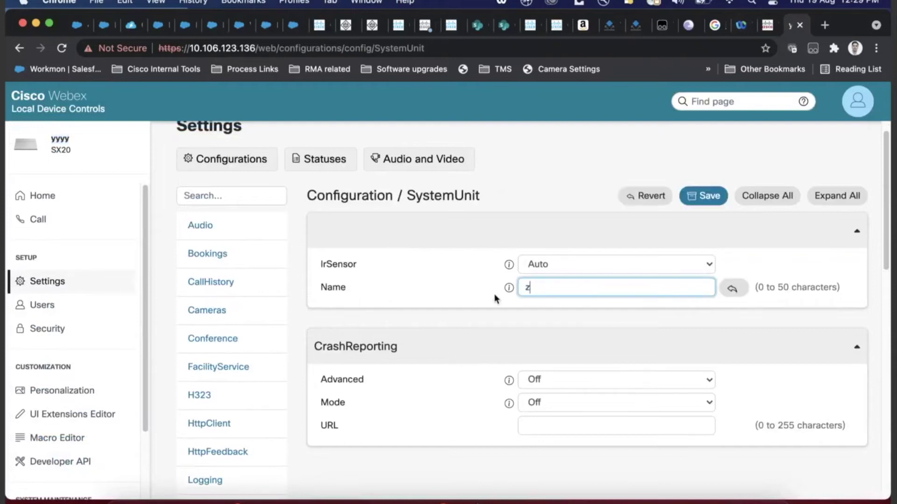
pyautogui.click(718, 200)
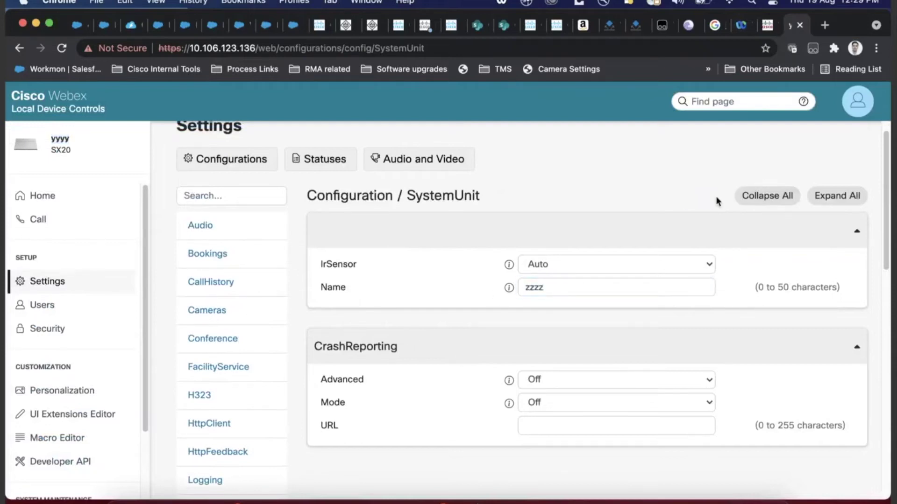
pyautogui.click(772, 28)
pyautogui.click(273, 472)
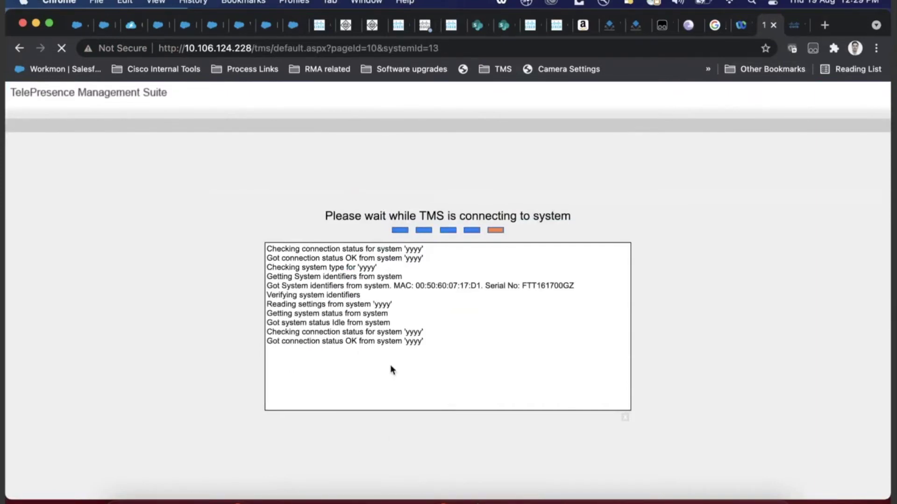
# Review the SX20's extended settings, system status and call status.
pyautogui.moveTo(424, 353); pyautogui.dragTo(267, 247)
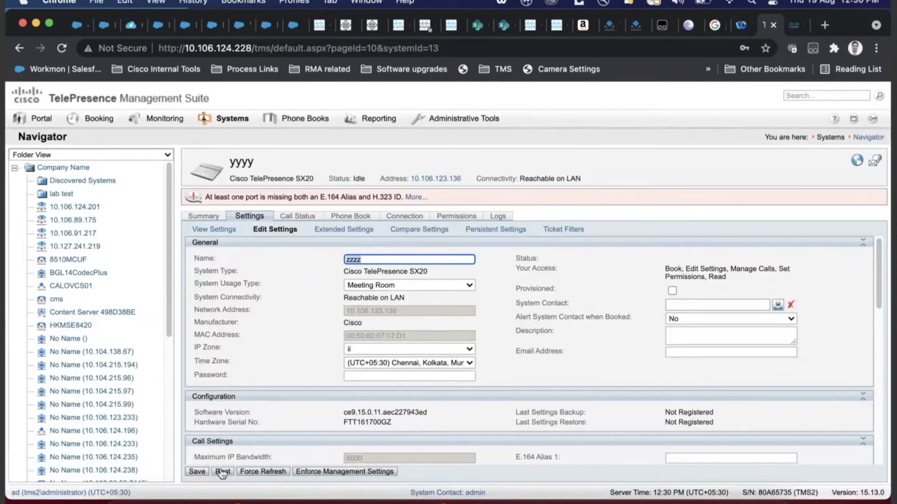
pyautogui.click(340, 232)
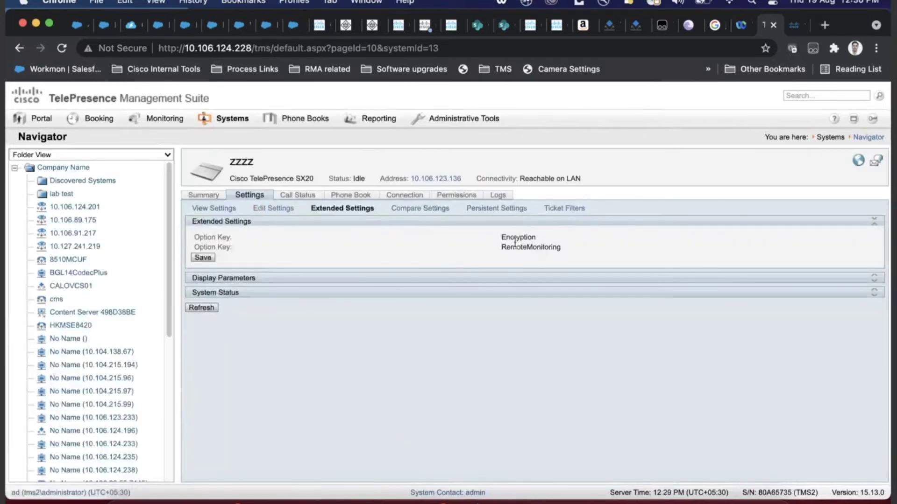
pyautogui.click(248, 292)
pyautogui.scroll(-10, 395, 299)
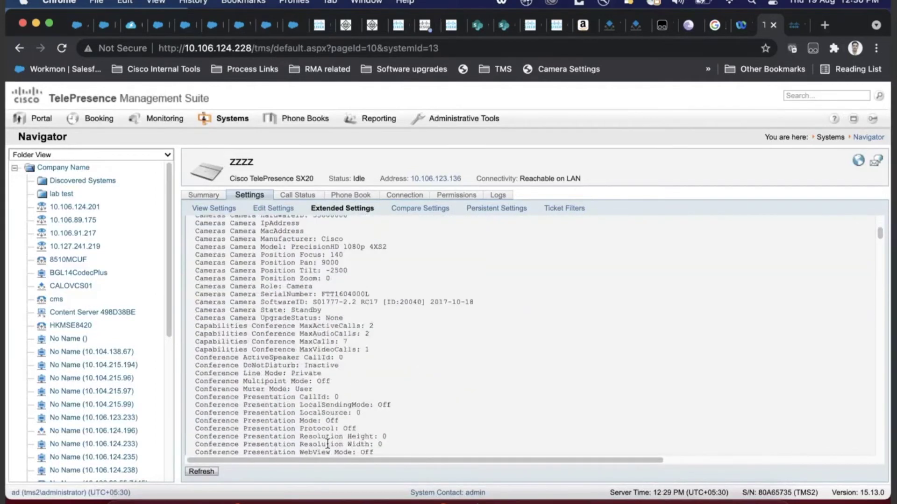
pyautogui.scroll(10, 368, 300)
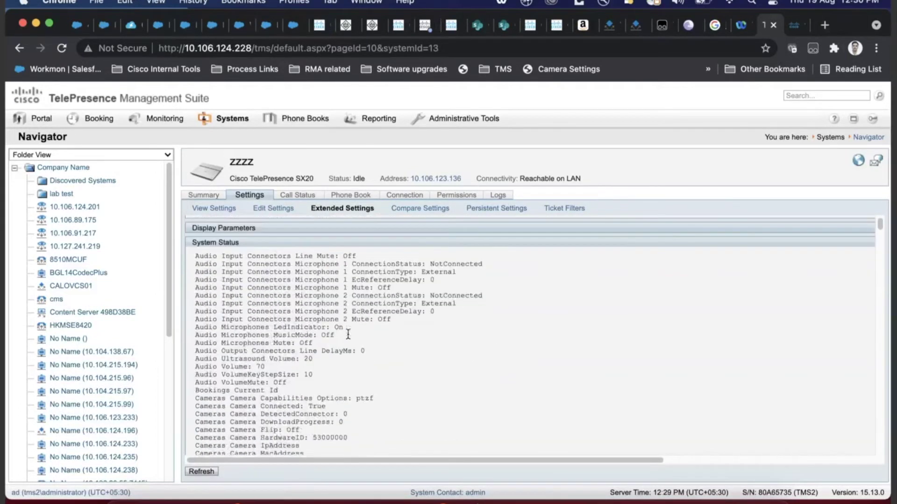
pyautogui.scroll(-10, 278, 277)
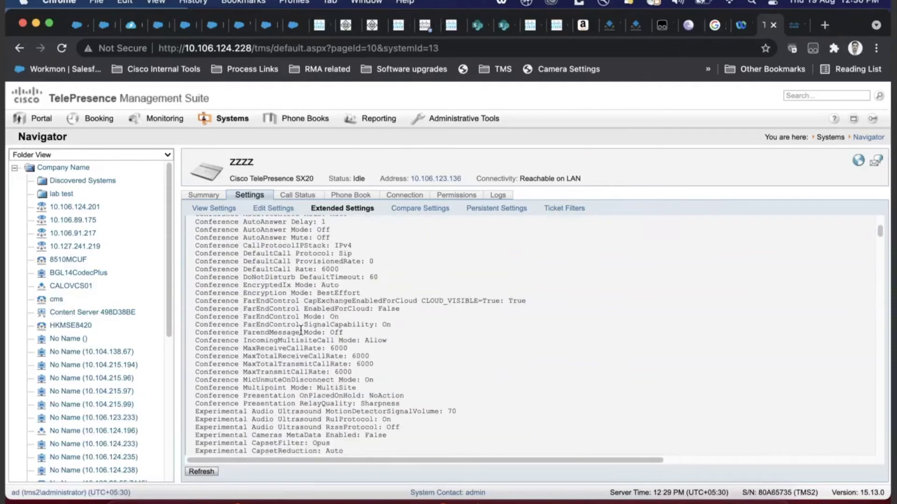
pyautogui.scroll(10, 300, 325)
pyautogui.click(300, 194)
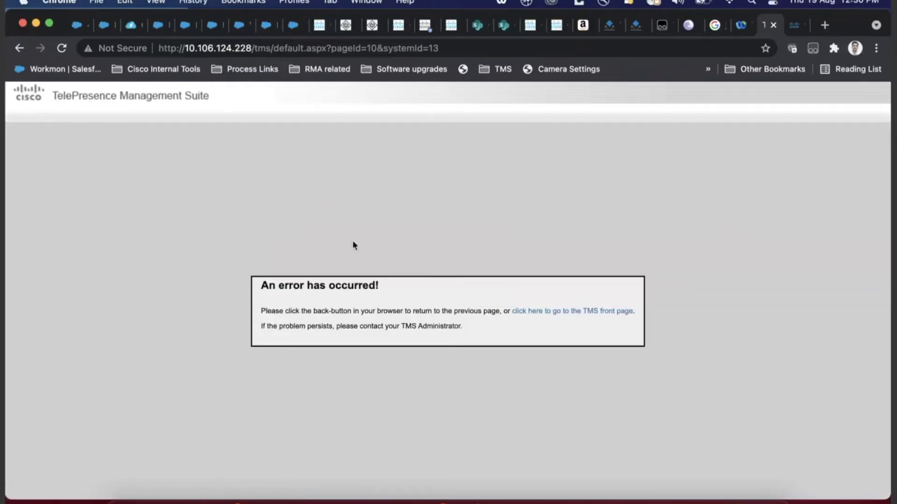
# Search the Systems Navigator list for 10.106.123.136.
pyautogui.click(562, 312)
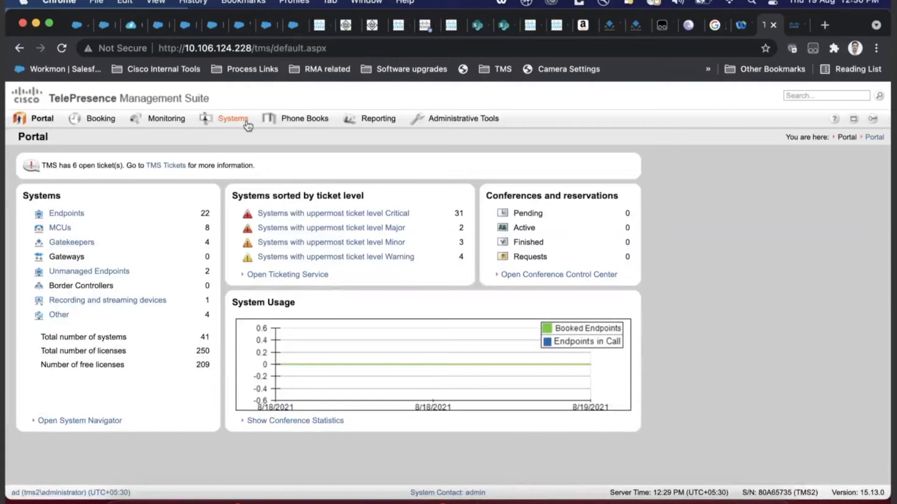
pyautogui.moveTo(243, 124)
pyautogui.click(249, 139)
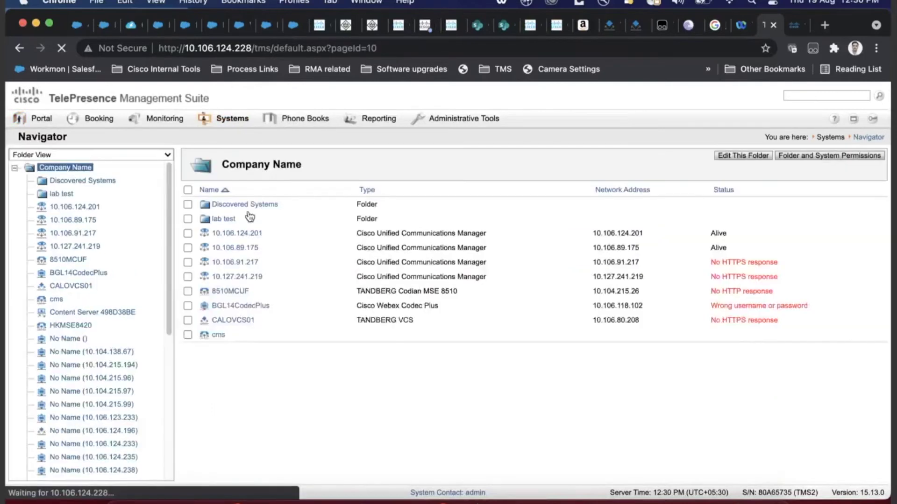
pyautogui.press('super+f')
pyautogui.press('super+c')
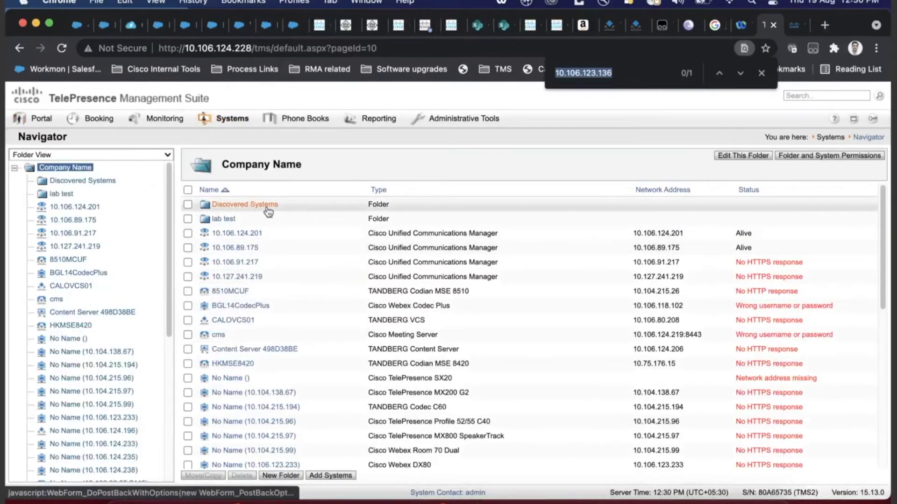
pyautogui.press('Return')
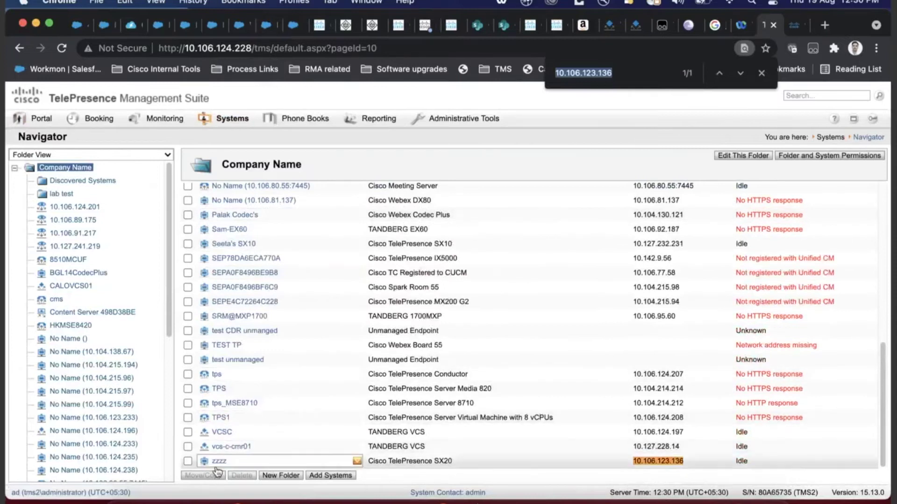
# Open the zzzz system's Summary page and select its model text.
pyautogui.click(218, 462)
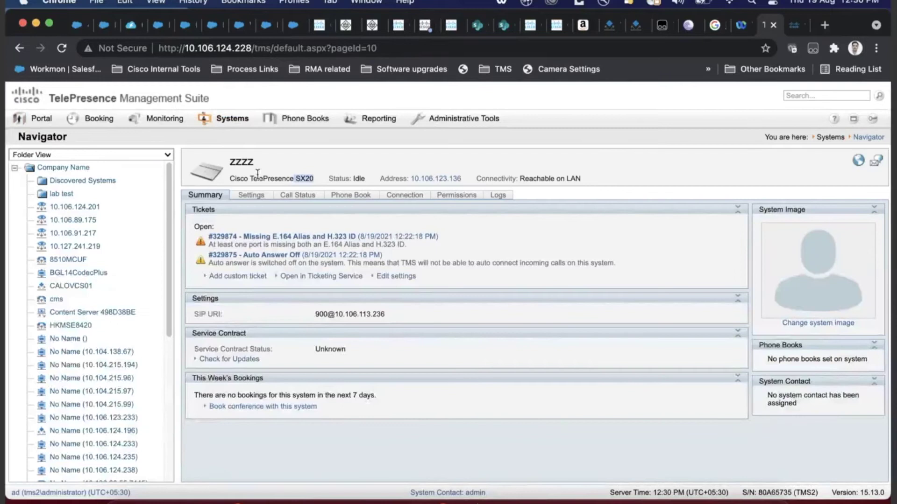
pyautogui.tripleClick(257, 177)
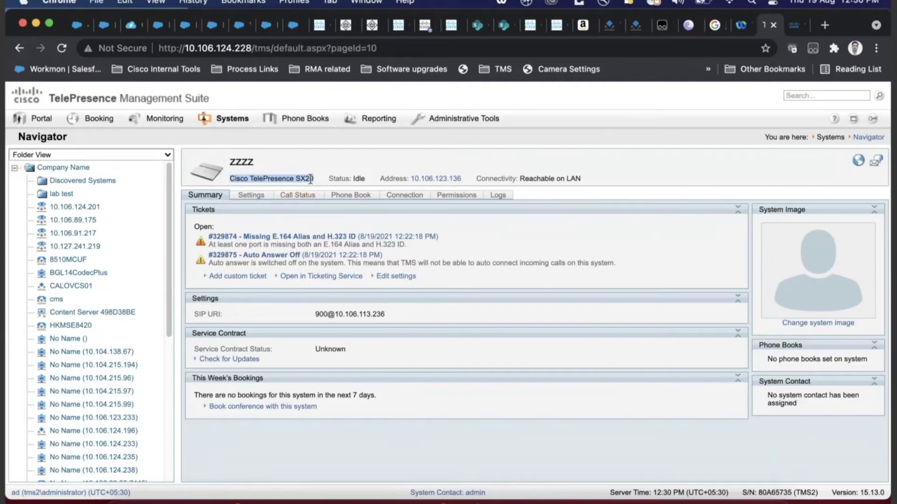
pyautogui.moveTo(314, 183); pyautogui.dragTo(229, 179)
pyautogui.moveTo(830, 137)
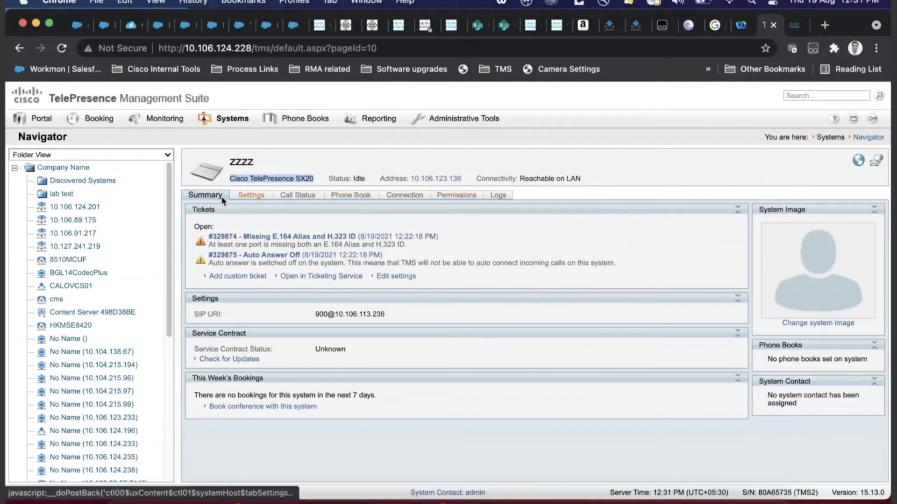
# Open the zzzz SX20's Settings tab, showing System ID 84 and software ce9.15.0.11.
pyautogui.click(241, 194)
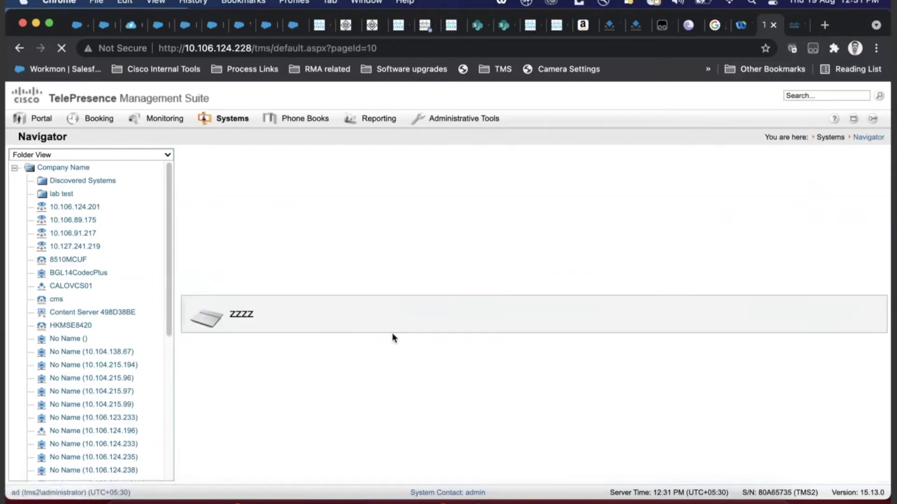
pyautogui.scroll(-2, 250, 425)
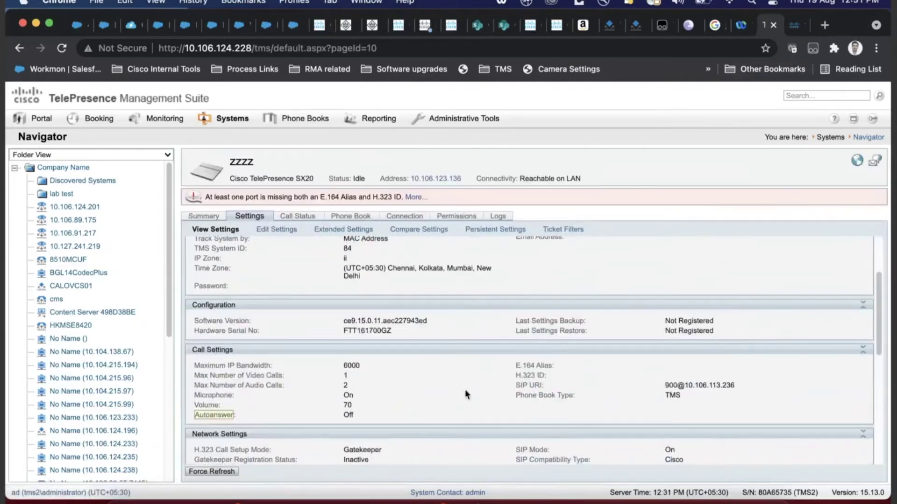
pyautogui.scroll(5, 441, 329)
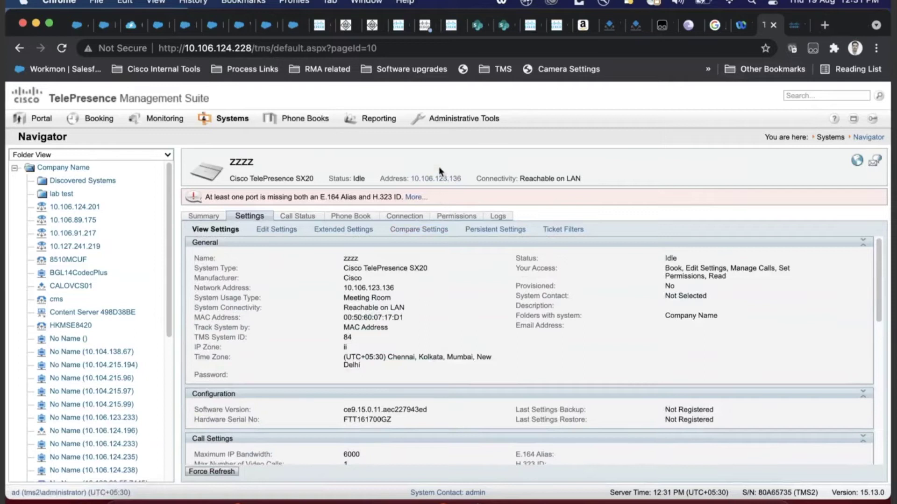
pyautogui.moveTo(320, 183); pyautogui.dragTo(229, 176)
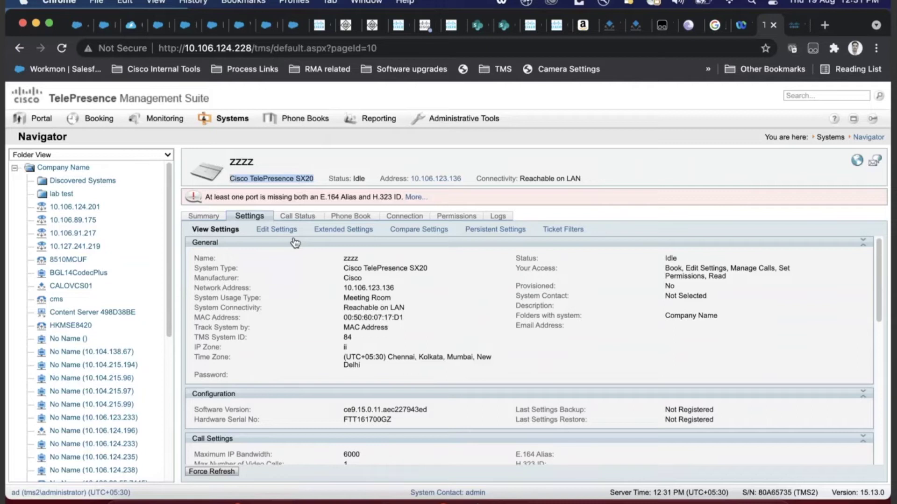
# Check the SX20's call status, then return from the error page to the TMS front page.
pyautogui.click(314, 219)
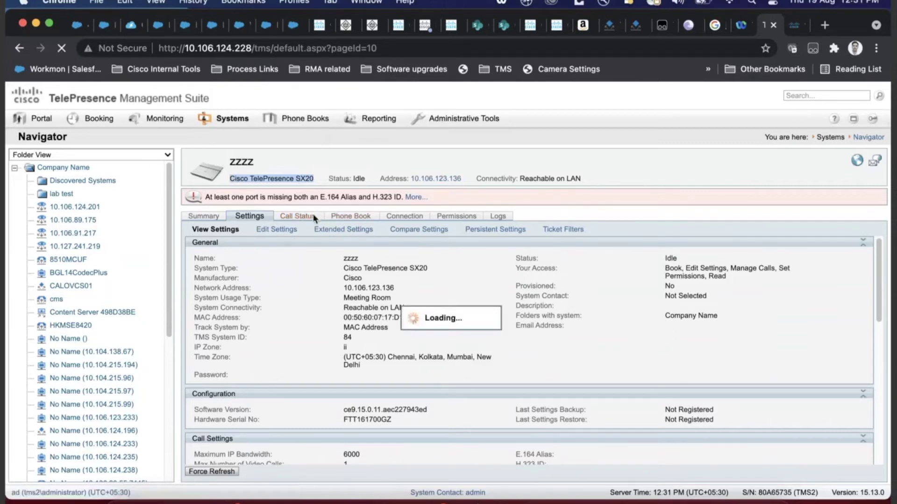
pyautogui.click(607, 312)
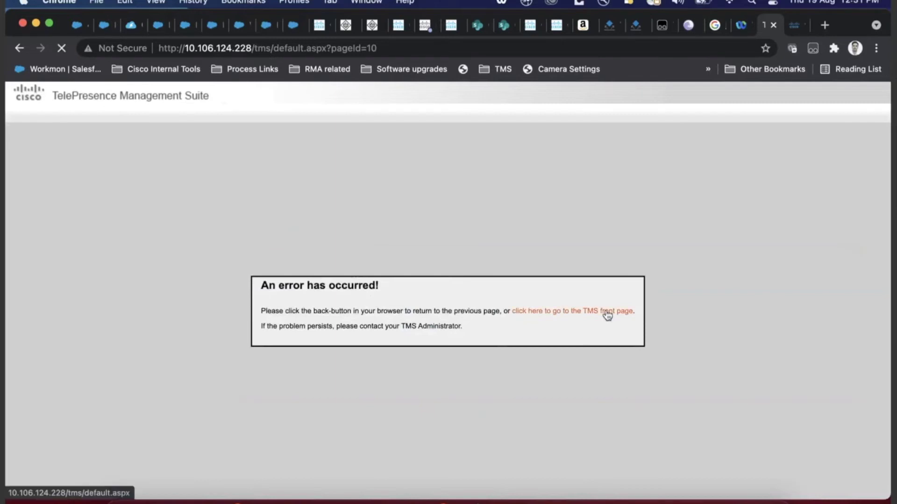
pyautogui.moveTo(232, 118)
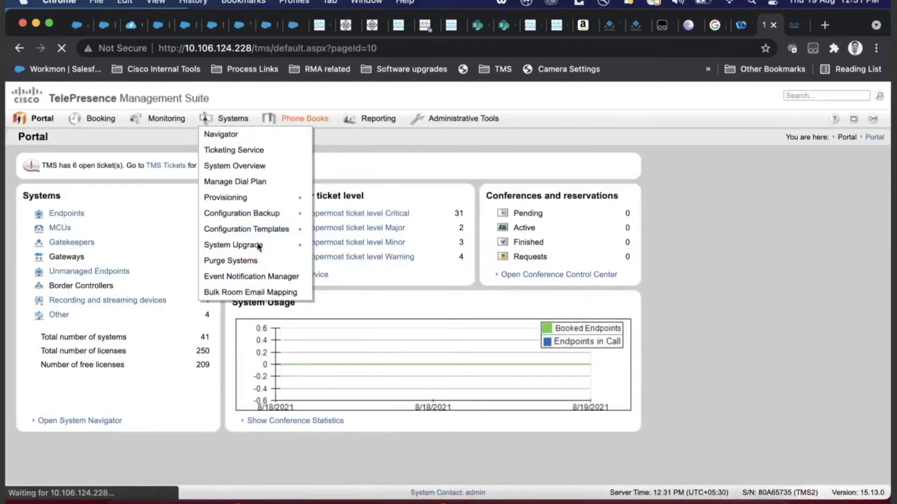
# Find 10.106.123.136 in the Company Name system list and compare the tps rows' statuses.
pyautogui.scroll(-5, 386, 358)
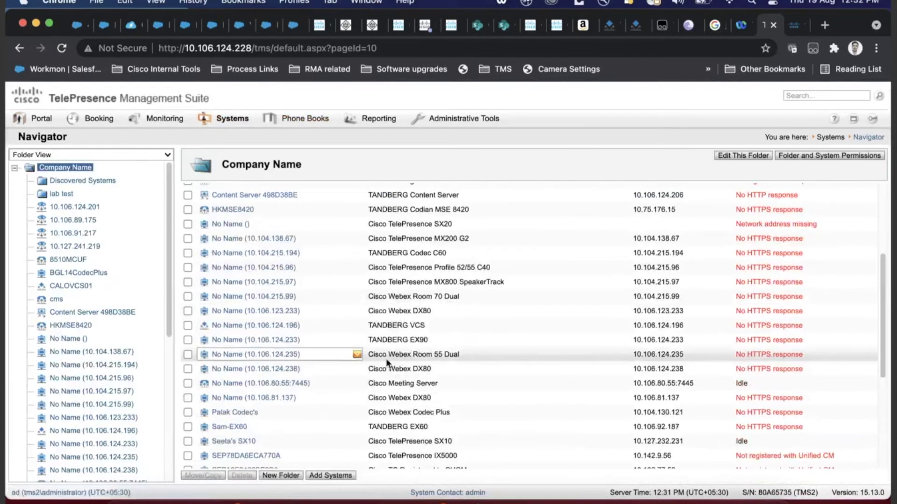
pyautogui.press('super+f')
pyautogui.press('super+v')
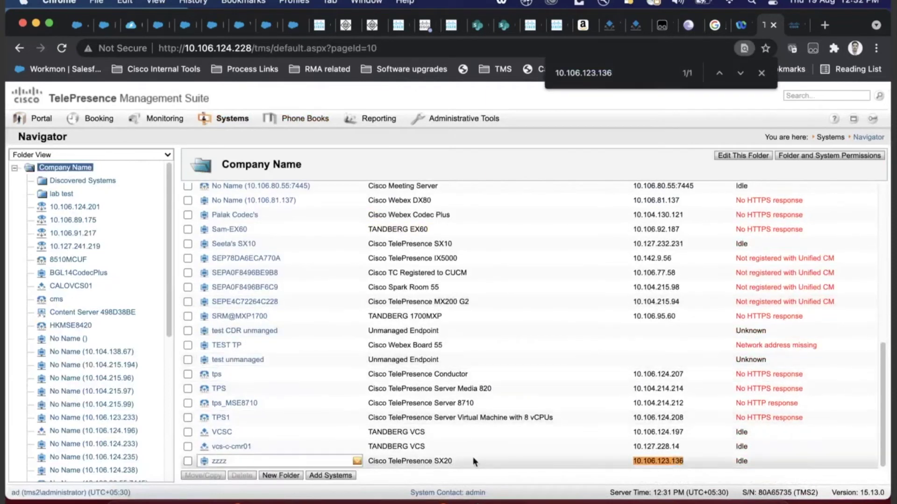
pyautogui.moveTo(812, 419); pyautogui.dragTo(725, 416)
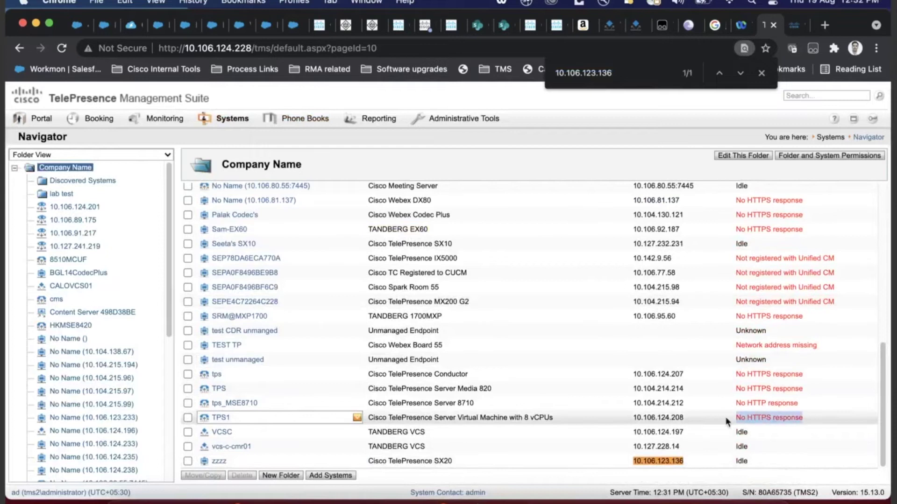
pyautogui.click(802, 391)
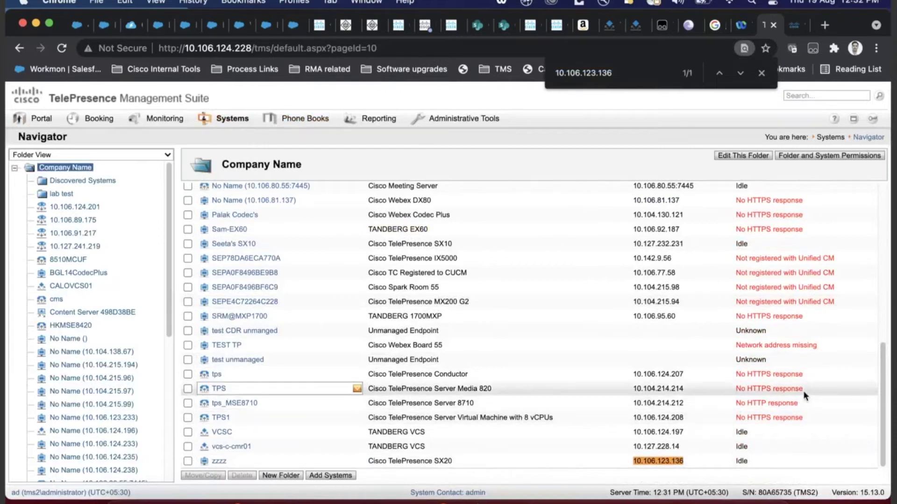
pyautogui.moveTo(822, 375); pyautogui.dragTo(738, 374)
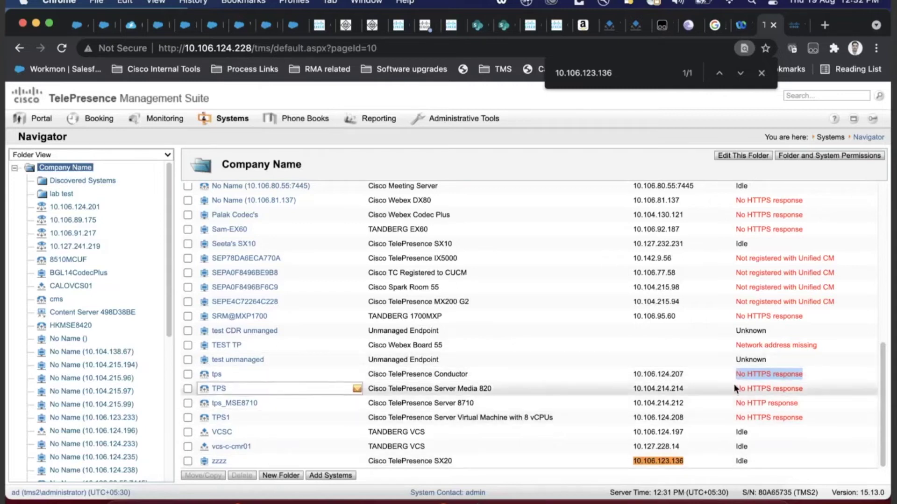
pyautogui.moveTo(694, 373); pyautogui.dragTo(629, 372)
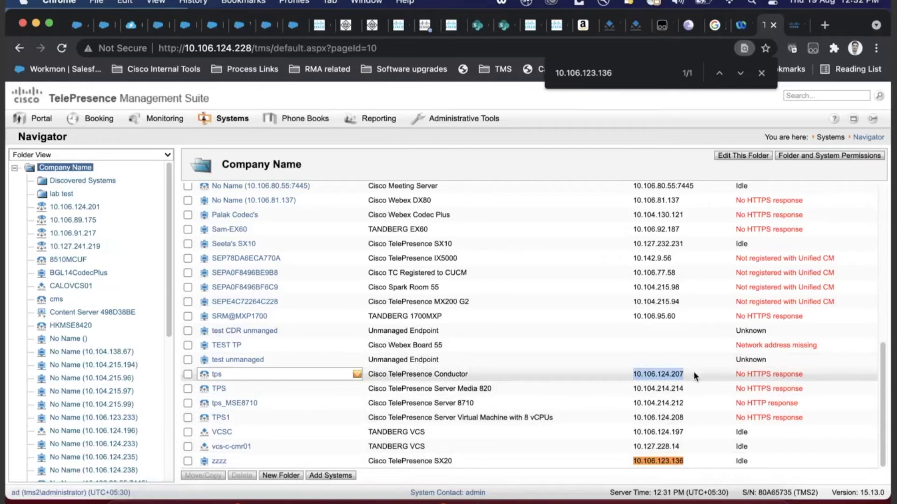
pyautogui.moveTo(464, 118)
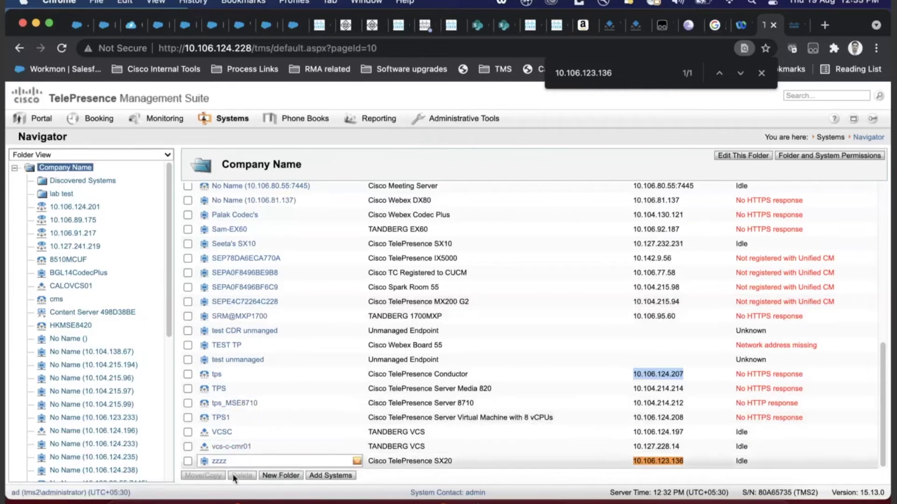
# On zzzz's Phone Book tab, assign the Manager, India and test phone books.
pyautogui.click(220, 447)
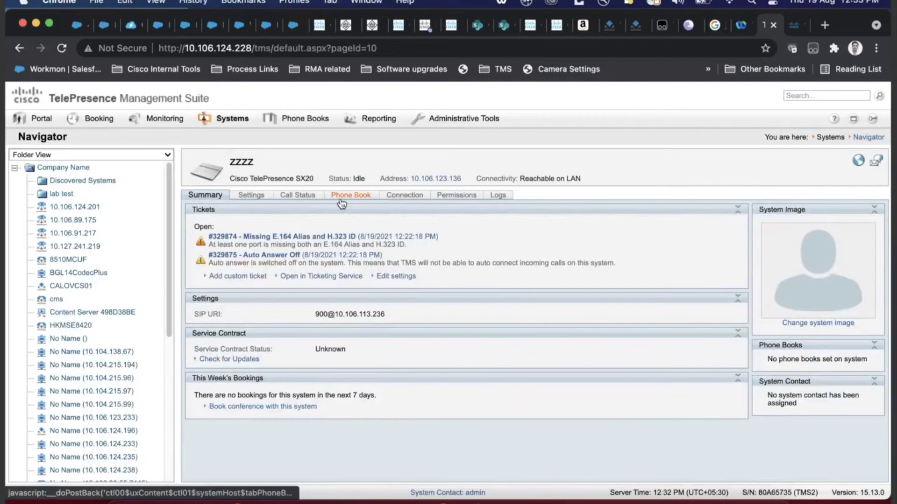
pyautogui.click(337, 199)
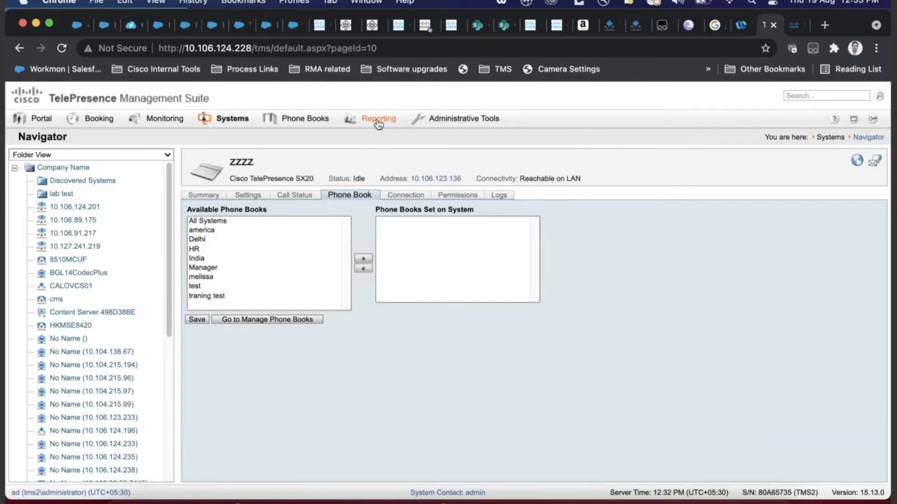
pyautogui.moveTo(297, 122)
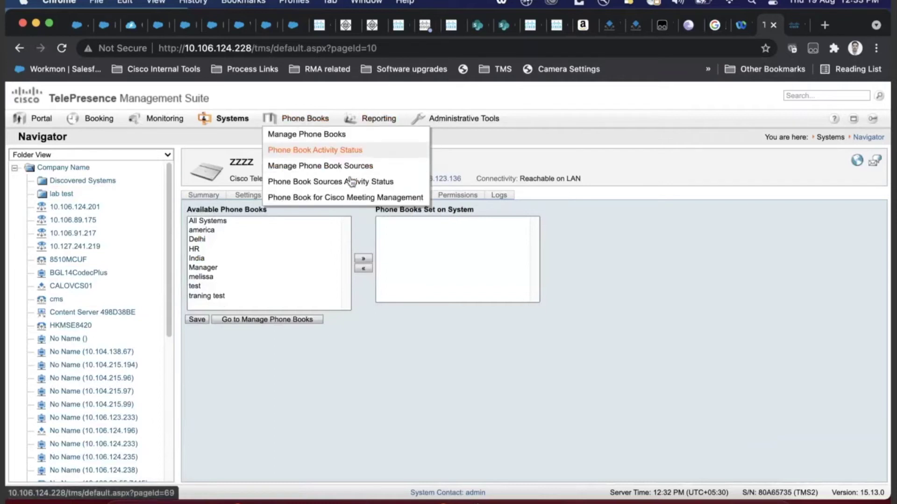
pyautogui.click(271, 267)
pyautogui.click(363, 258)
pyautogui.click(223, 259)
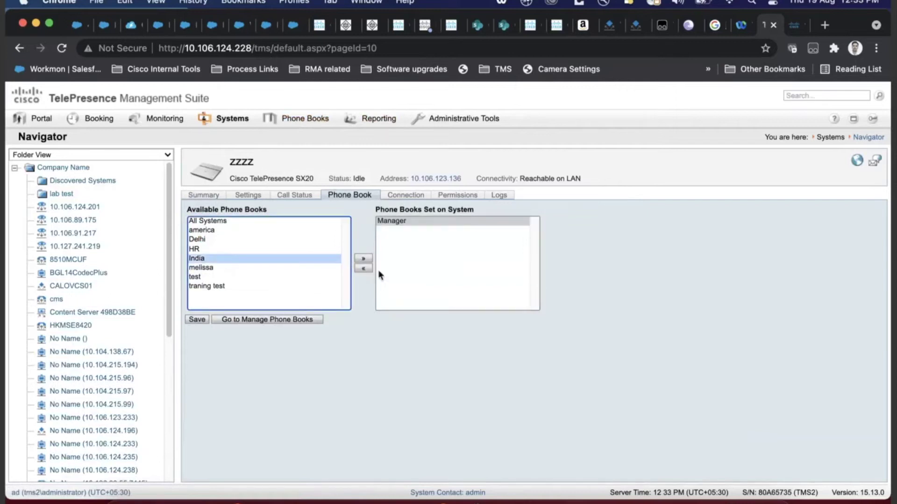
pyautogui.click(370, 259)
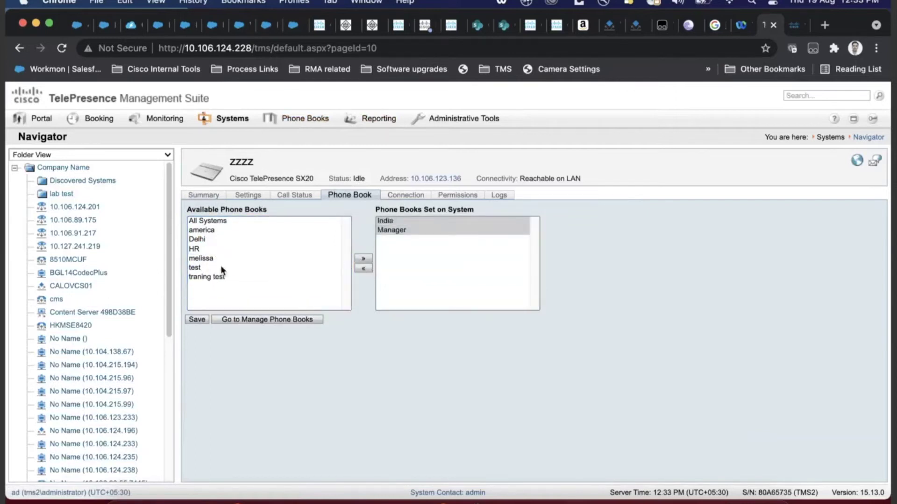
pyautogui.click(220, 267)
pyautogui.click(363, 259)
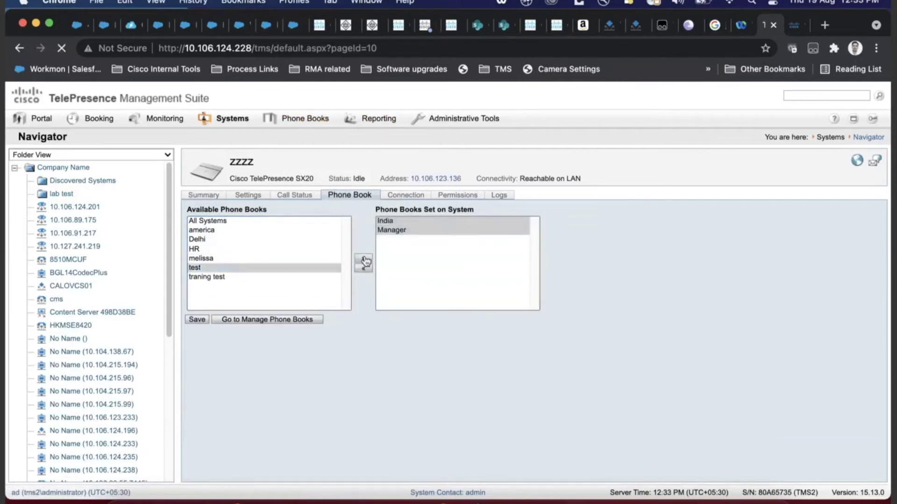
# Assign the america phone book as well and save all four assignments.
pyautogui.click(204, 250)
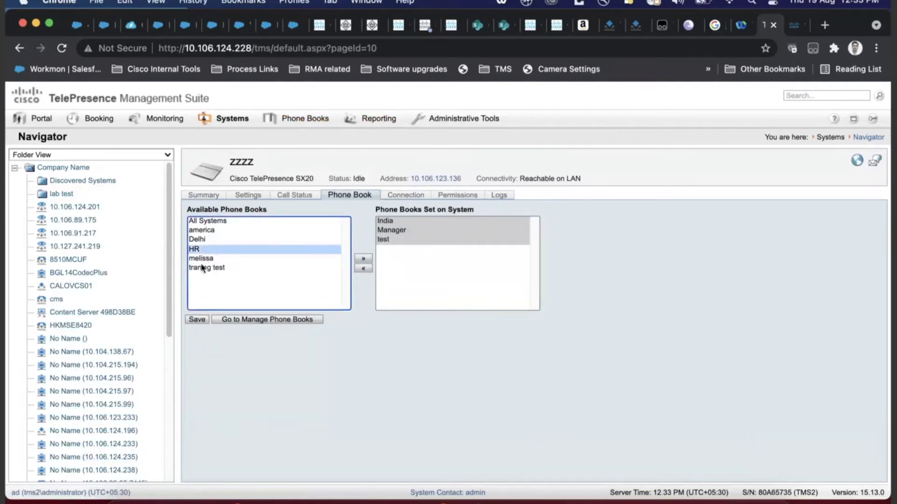
pyautogui.click(212, 231)
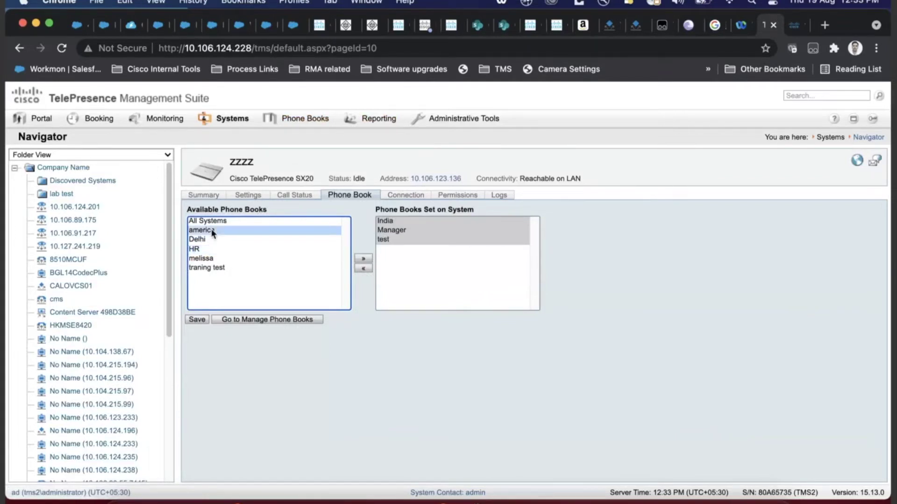
pyautogui.click(363, 259)
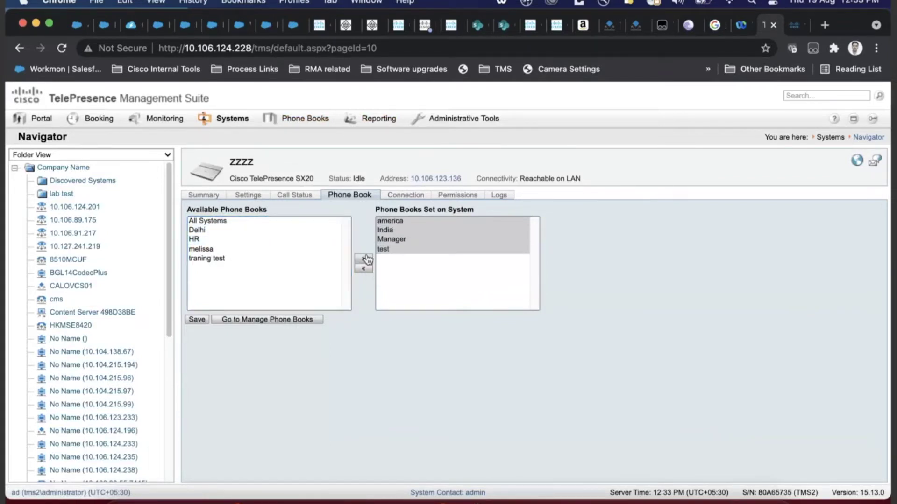
pyautogui.click(192, 326)
pyautogui.click(387, 242)
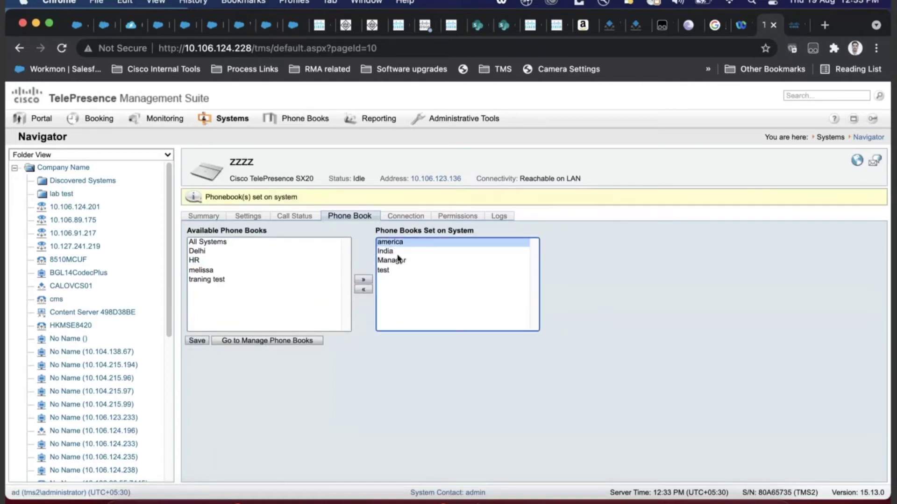
pyautogui.keyDown('shift'); pyautogui.click(400, 271); pyautogui.keyUp('shift')
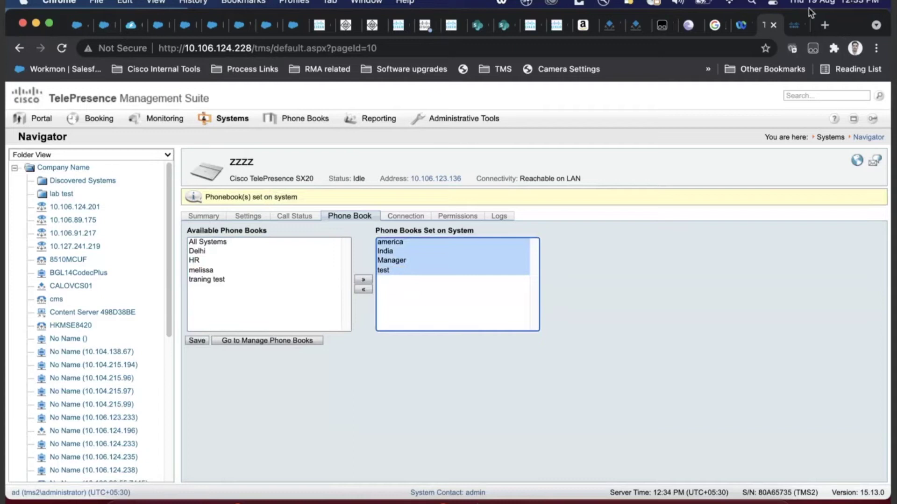
pyautogui.click(794, 25)
# Open the Phonebook configuration and inspect the Server 1 URL's TMS address and phonebookservice path.
pyautogui.scroll(-5, 261, 386)
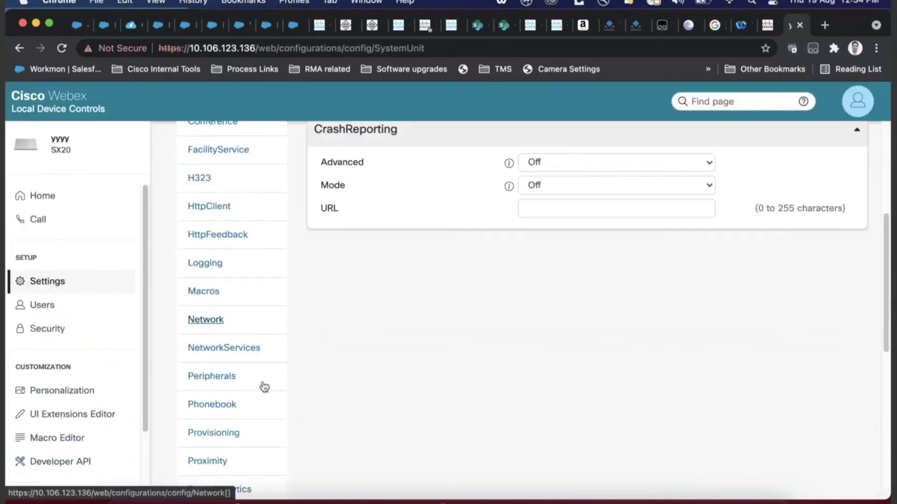
pyautogui.scroll(5, 262, 389)
pyautogui.scroll(-4, 262, 388)
pyautogui.click(230, 427)
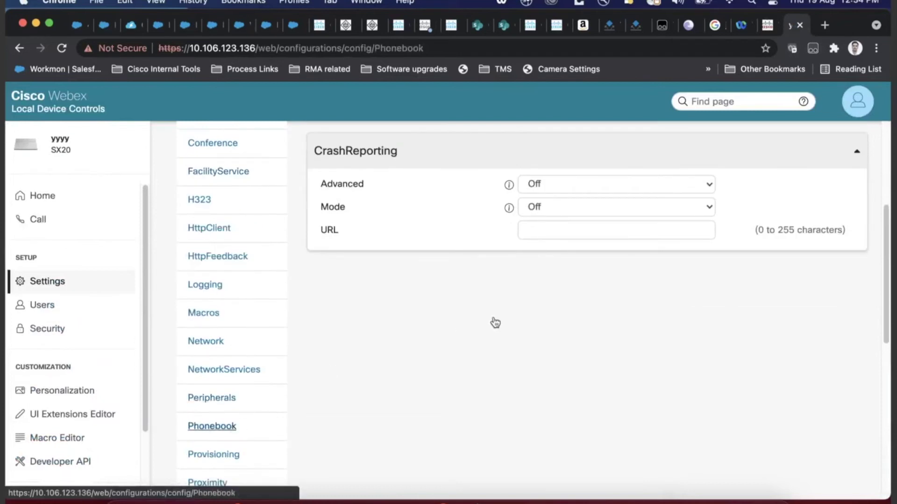
pyautogui.scroll(5, 494, 323)
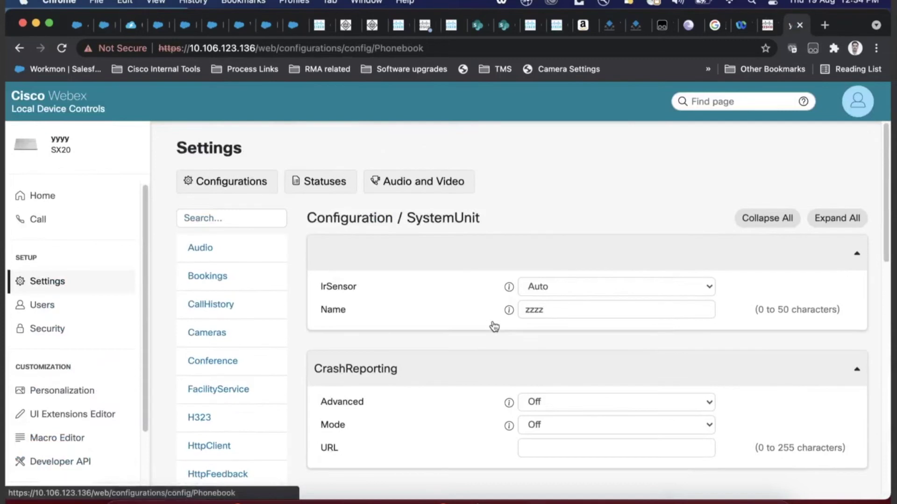
pyautogui.scroll(-2, 490, 326)
pyautogui.scroll(-3, 205, 400)
pyautogui.scroll(3, 533, 228)
pyautogui.moveTo(626, 256); pyautogui.dragTo(542, 260)
pyautogui.moveTo(634, 258); pyautogui.dragTo(718, 257)
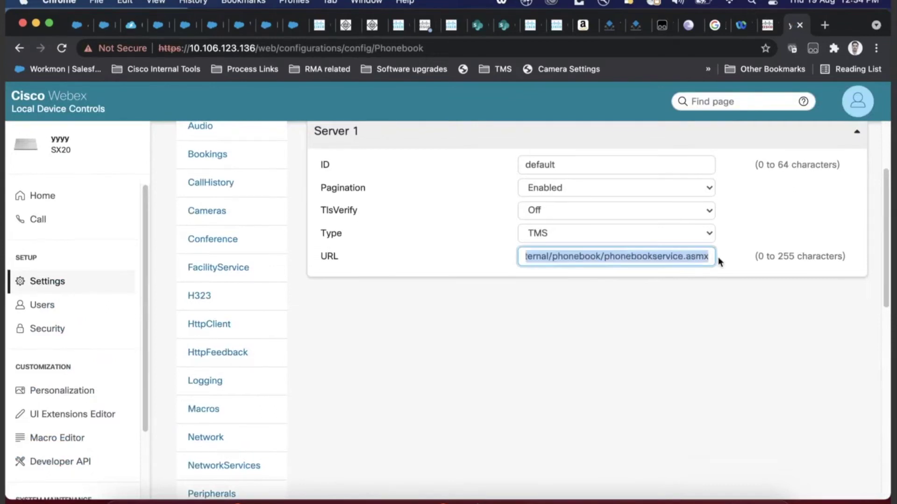
pyautogui.click(619, 262)
pyautogui.moveTo(585, 254); pyautogui.dragTo(687, 252)
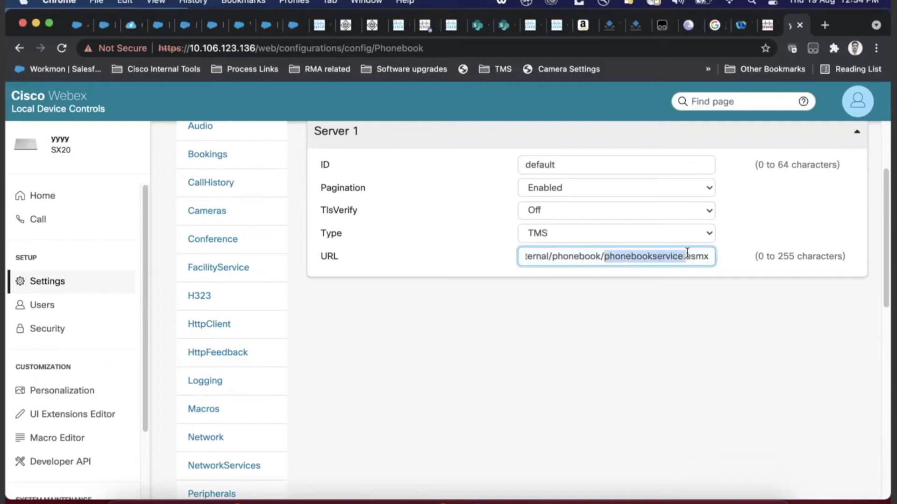
pyautogui.moveTo(602, 260); pyautogui.dragTo(704, 256)
# Copy the full phonebook server URL and open a new browser tab.
pyautogui.tripleClick(705, 255)
pyautogui.rightClick(690, 256)
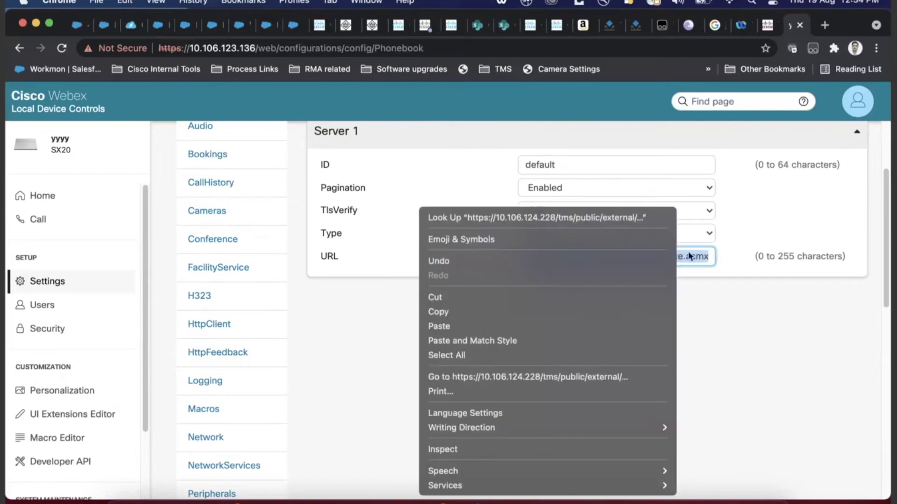
pyautogui.click(474, 314)
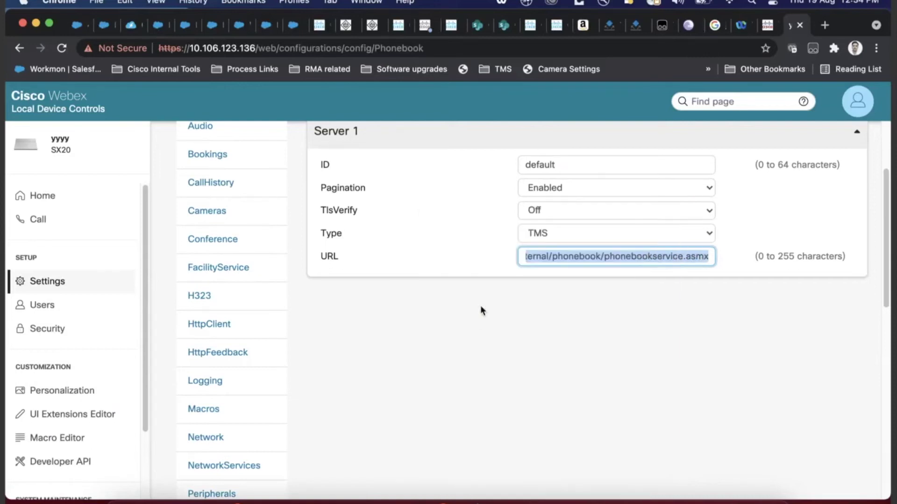
pyautogui.tripleClick(602, 259)
pyautogui.click(583, 256)
pyautogui.tripleClick(556, 250)
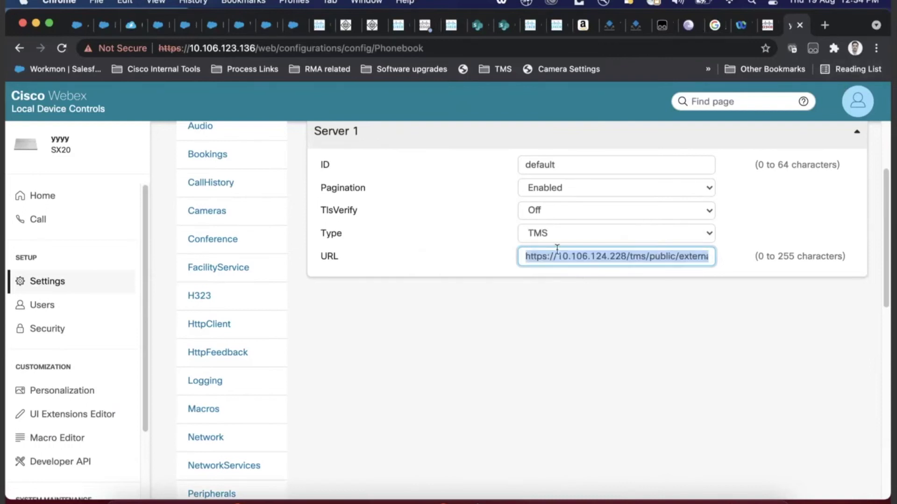
pyautogui.rightClick(574, 257)
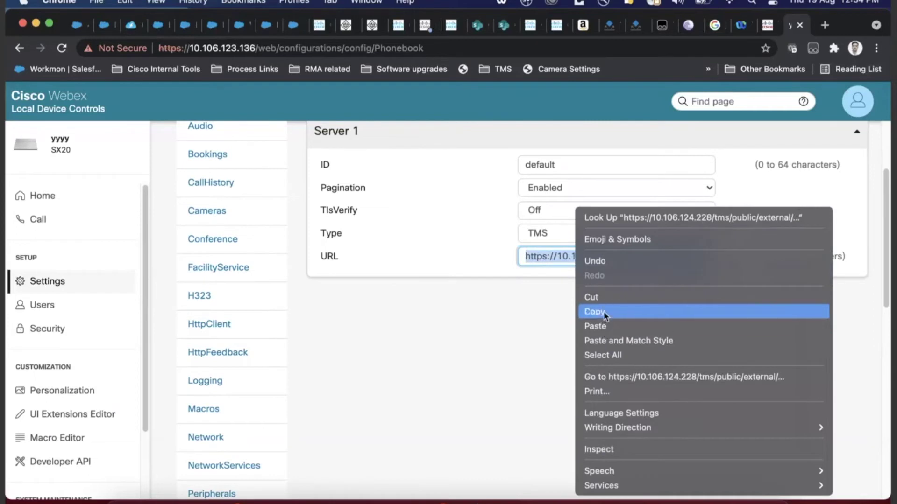
pyautogui.click(607, 310)
pyautogui.click(824, 25)
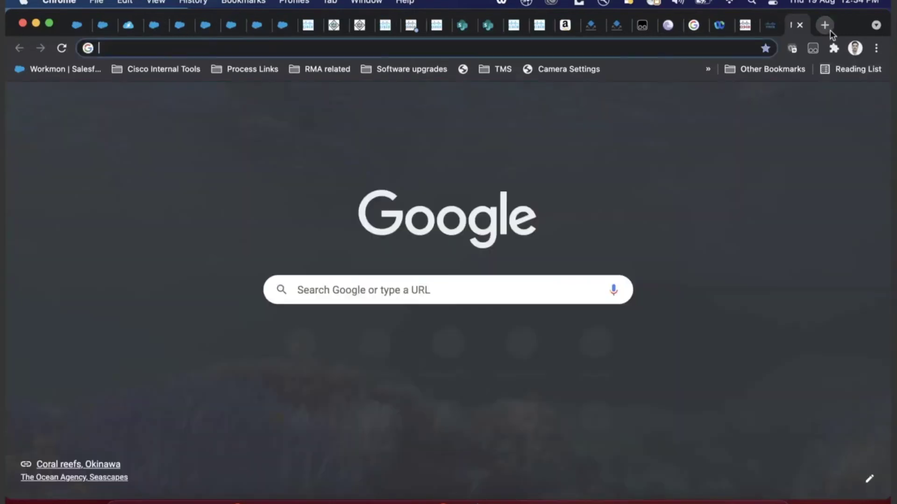
# Load the pasted phonebook service URL and open its GetPhonebooks operation.
pyautogui.press('super+v')
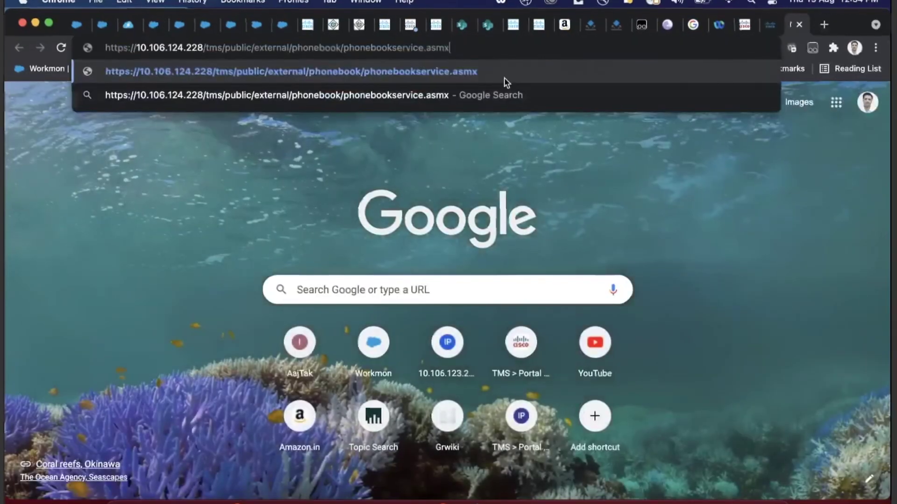
pyautogui.press('Return')
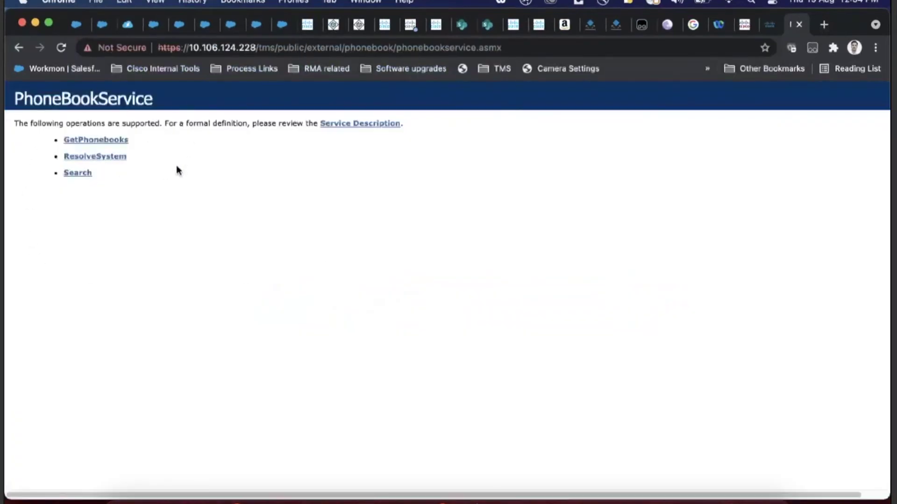
pyautogui.click(123, 161)
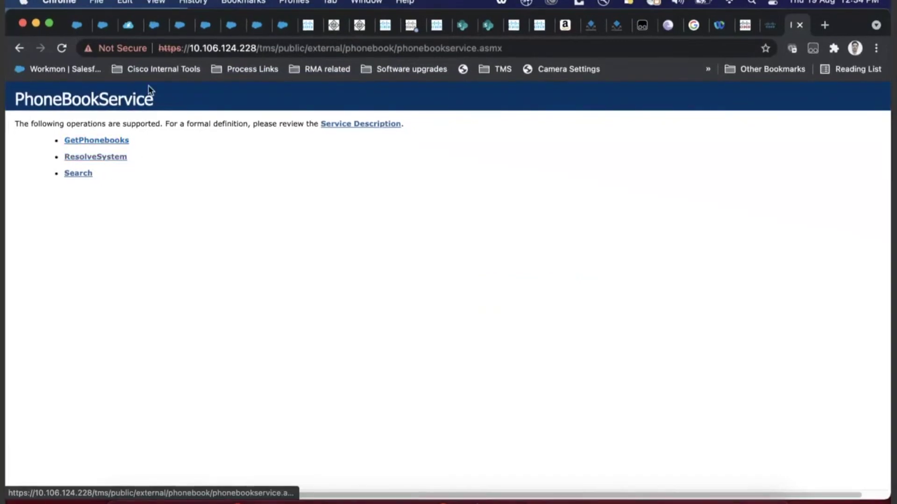
pyautogui.click(116, 145)
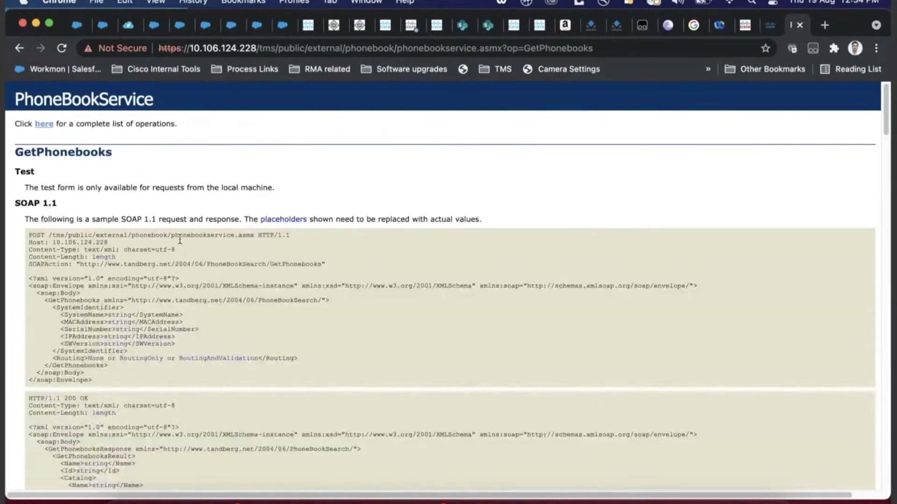
# Review the GetPhonebooks SOAP request fields, then go back to the operations list.
pyautogui.scroll(-5, 154, 278)
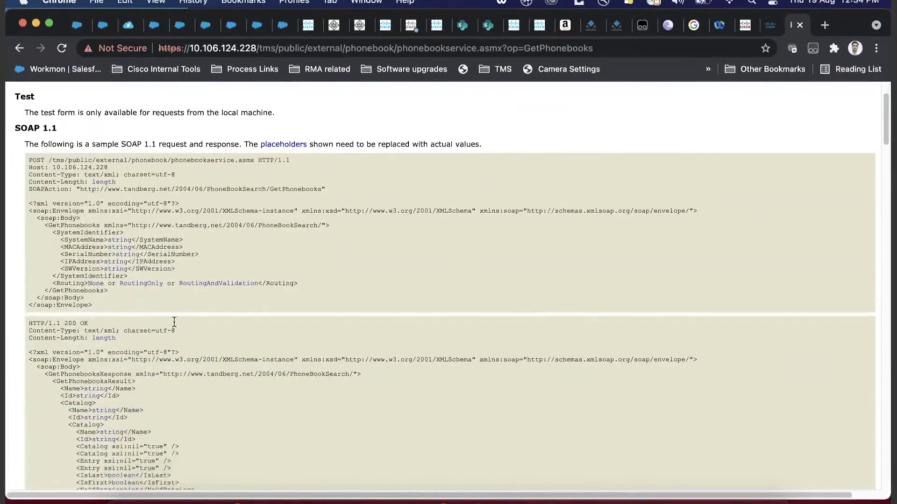
pyautogui.scroll(-10, 173, 321)
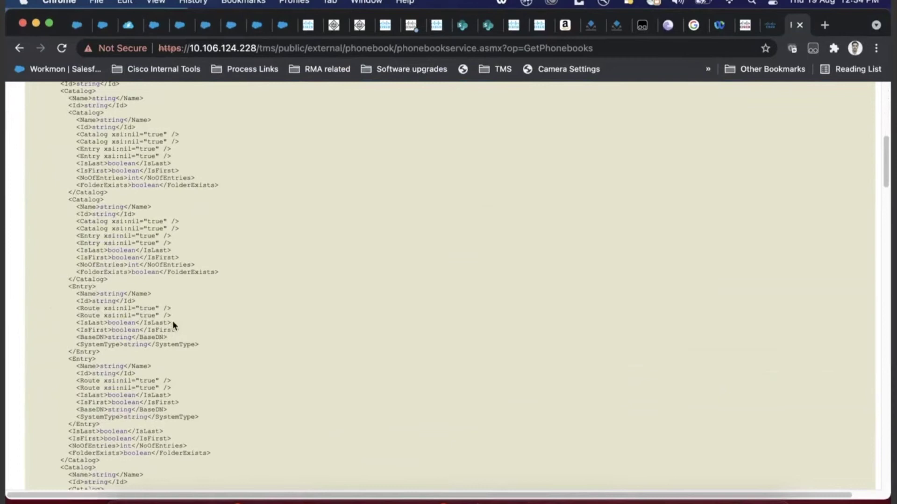
pyautogui.scroll(-10, 171, 321)
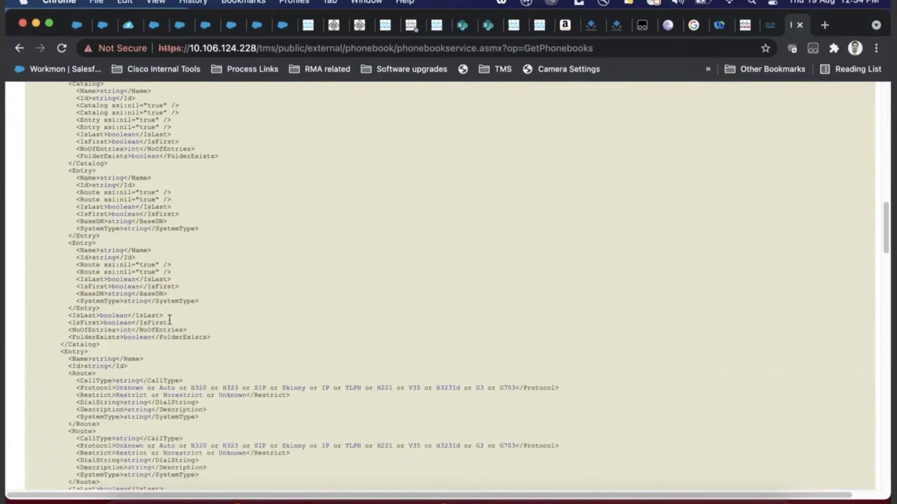
pyautogui.scroll(-10, 169, 321)
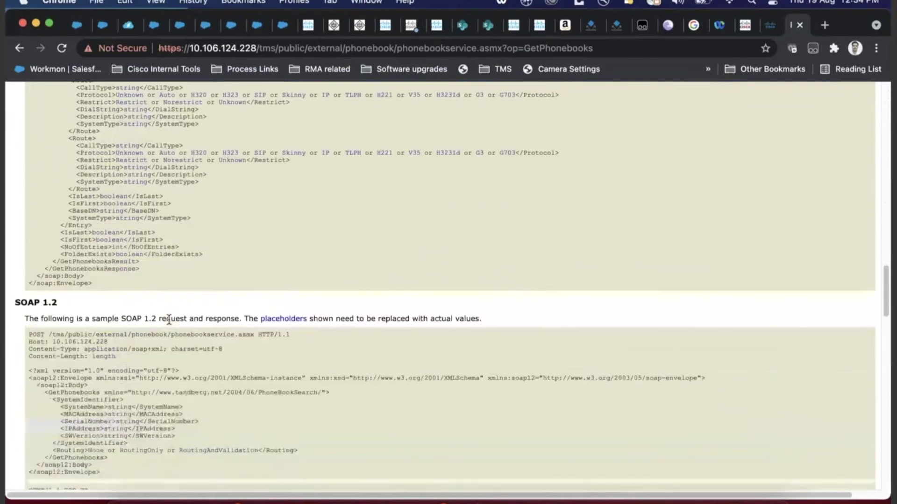
pyautogui.scroll(2, 170, 321)
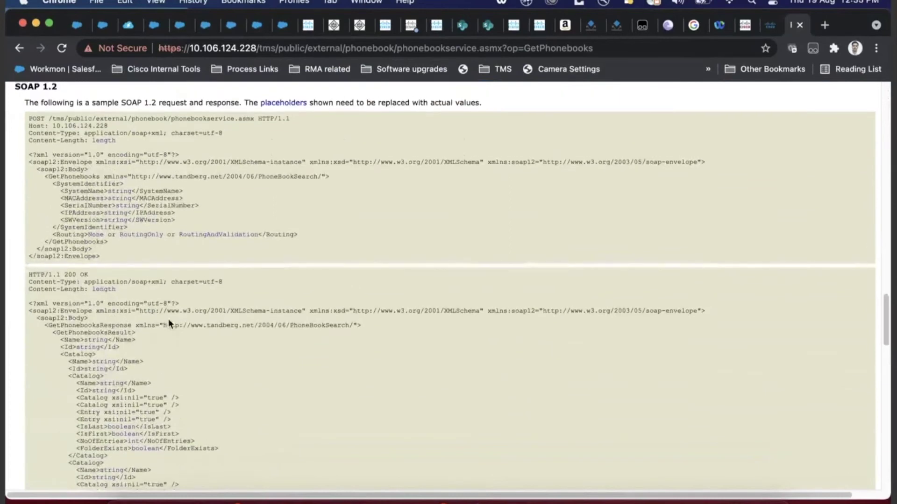
pyautogui.moveTo(155, 218); pyautogui.dragTo(29, 195)
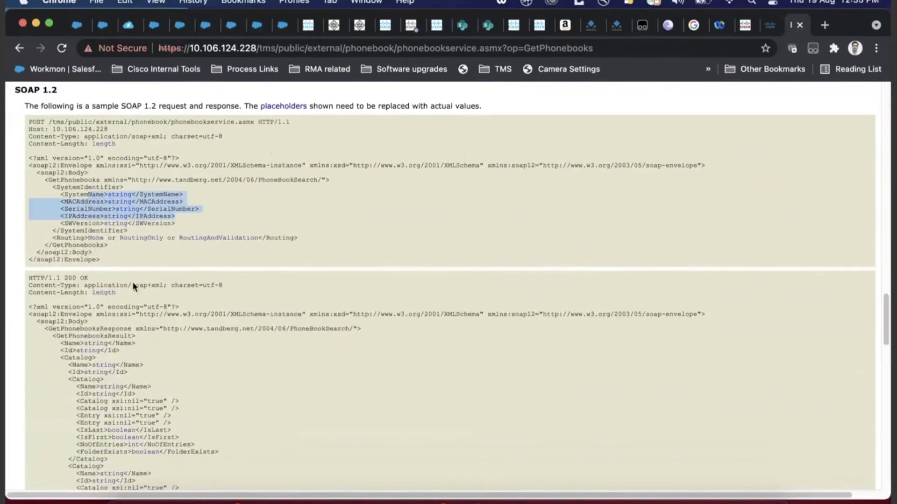
pyautogui.scroll(-10, 133, 282)
pyautogui.scroll(-10, 133, 285)
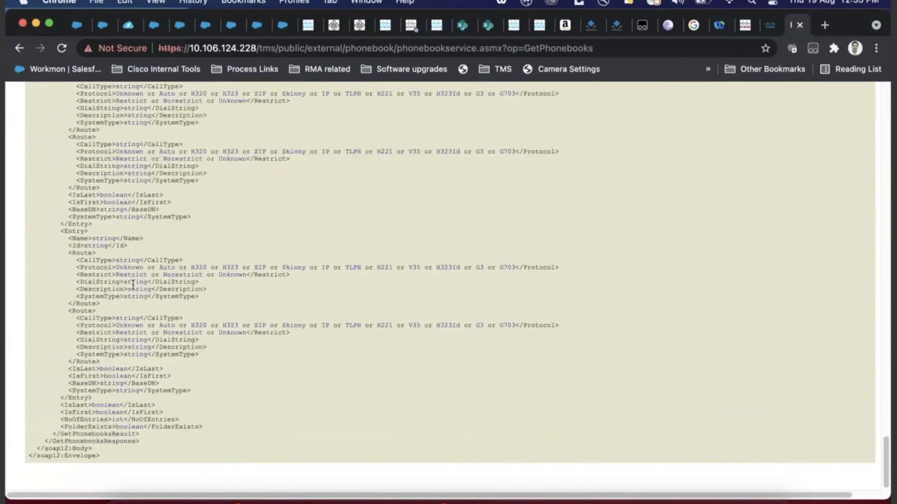
pyautogui.scroll(5, 133, 285)
pyautogui.scroll(-8, 133, 284)
pyautogui.click(19, 48)
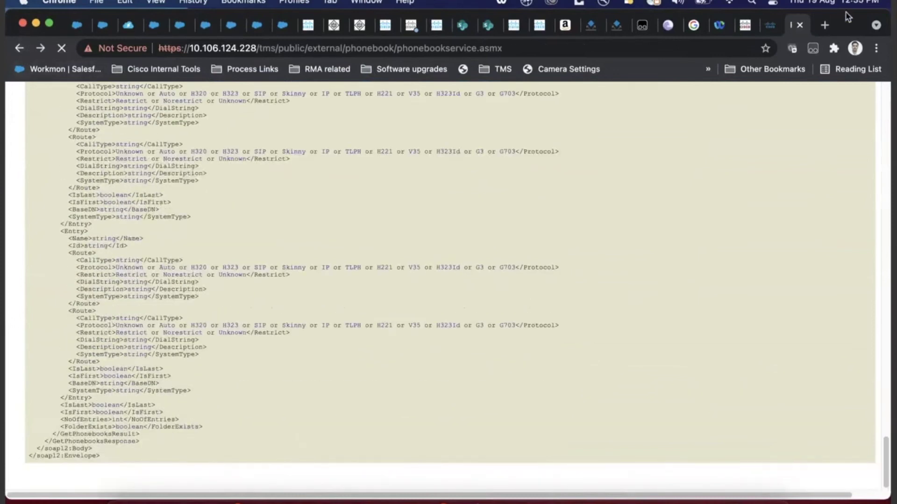
pyautogui.click(766, 31)
# Open the SX20's Call page and view its Directory, which shows 'No entries found'.
pyautogui.scroll(3, 220, 365)
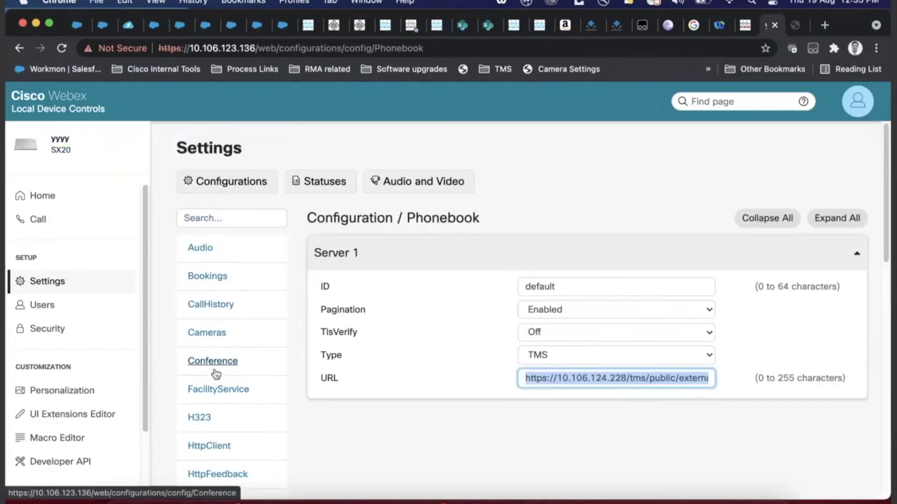
pyautogui.click(50, 214)
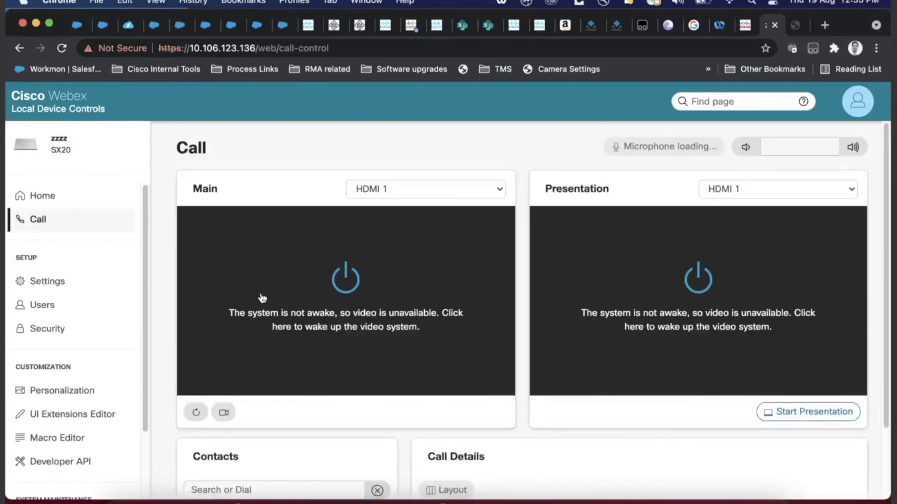
pyautogui.scroll(-3, 292, 394)
pyautogui.click(279, 435)
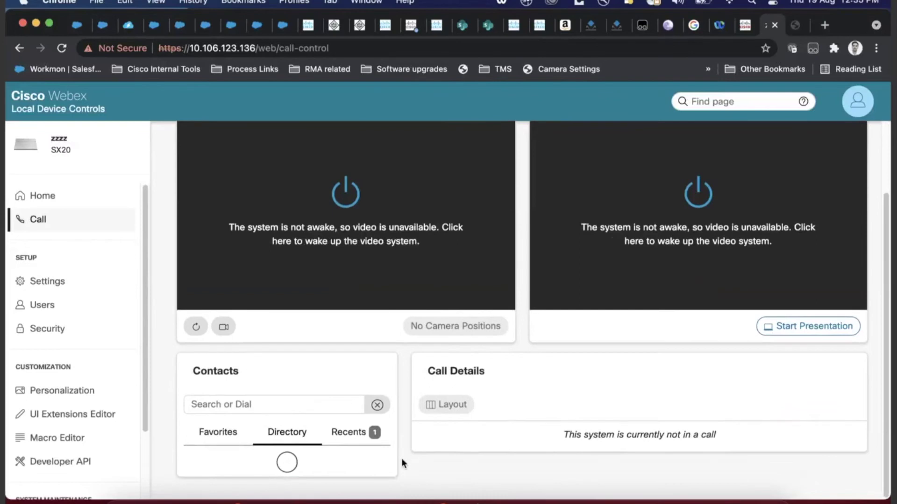
pyautogui.click(346, 438)
pyautogui.click(296, 439)
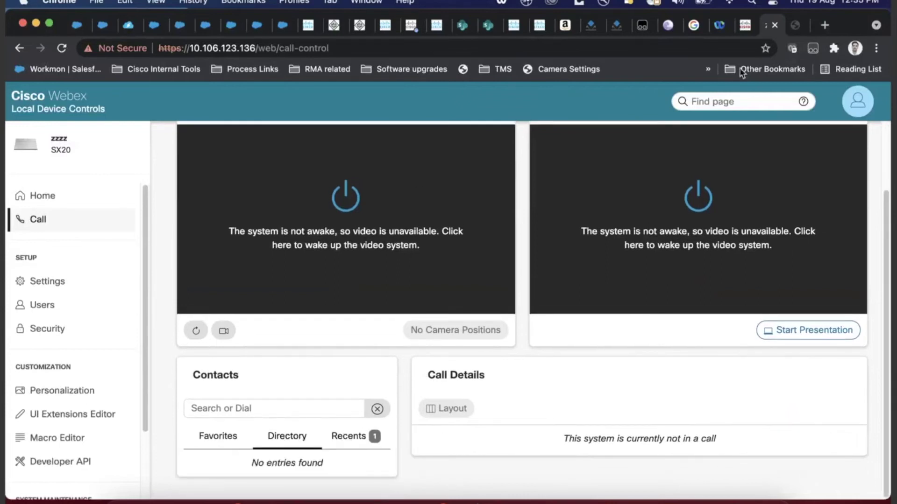
# Confirm Route Phone Book Entries stays set to No in TMS General Settings.
pyautogui.click(745, 24)
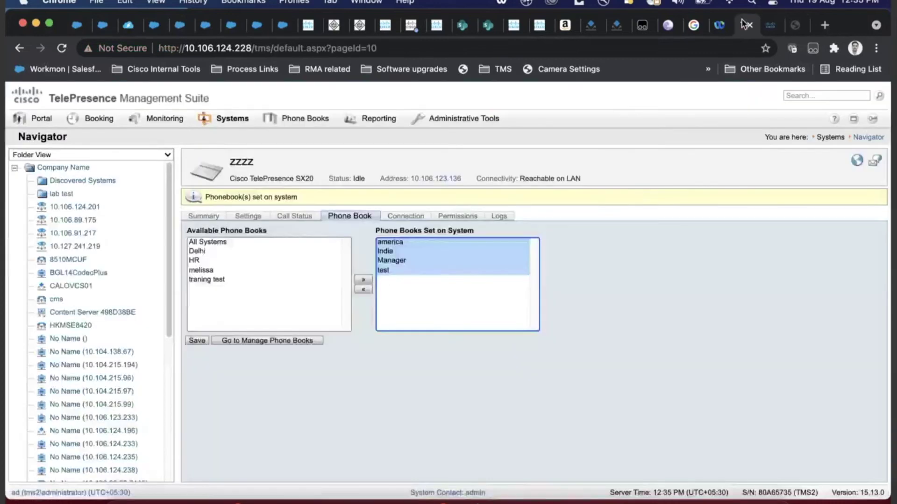
pyautogui.moveTo(462, 120)
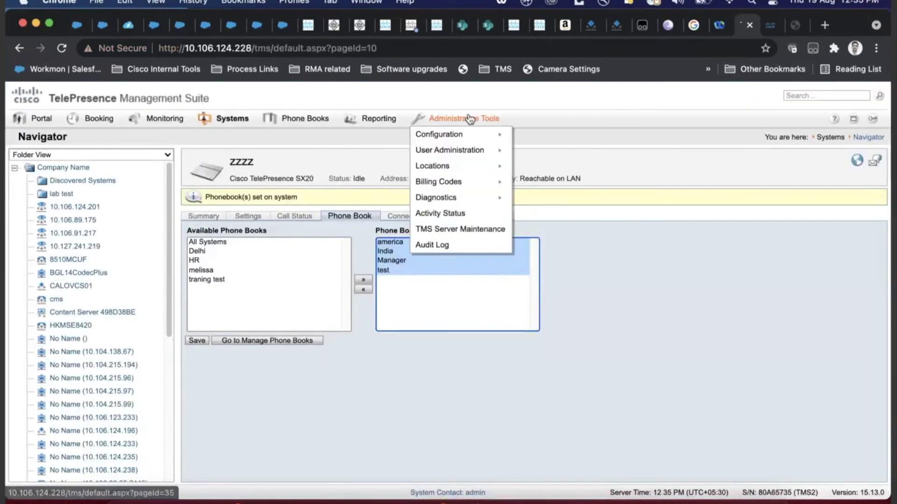
pyautogui.moveTo(439, 135)
pyautogui.click(546, 136)
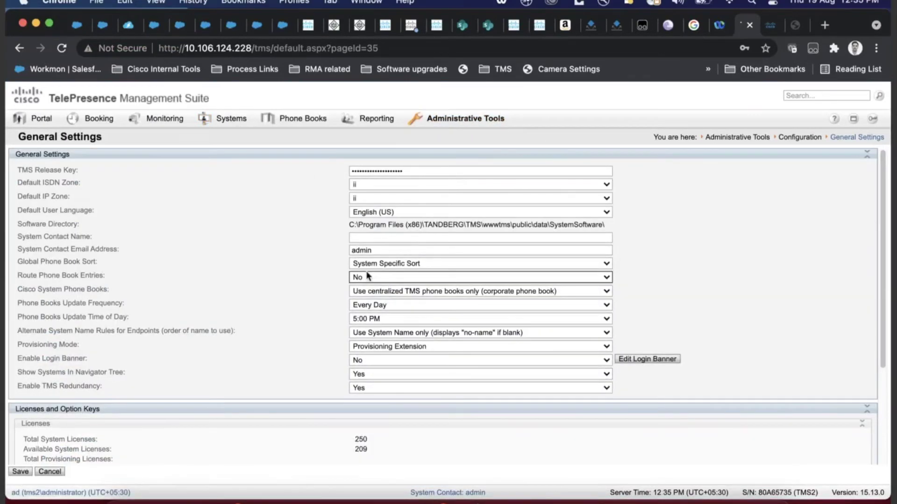
pyautogui.click(366, 277)
pyautogui.click(375, 276)
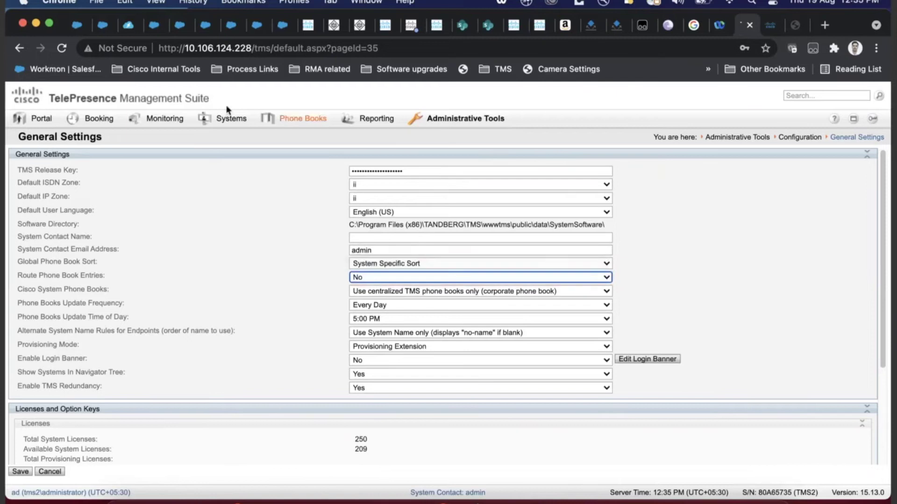
# Open the zzzz SX20's settings in Systems Navigator, then return to the device's Call page.
pyautogui.click(226, 138)
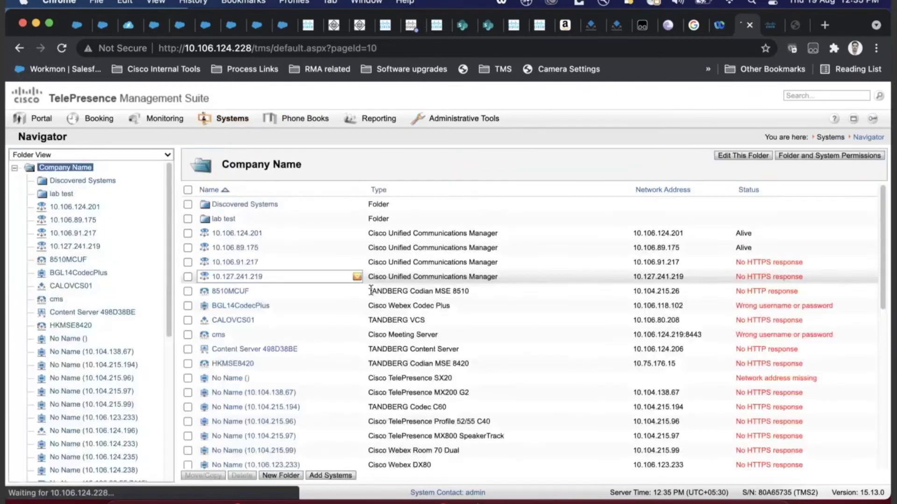
pyautogui.scroll(-15, 371, 291)
pyautogui.click(218, 461)
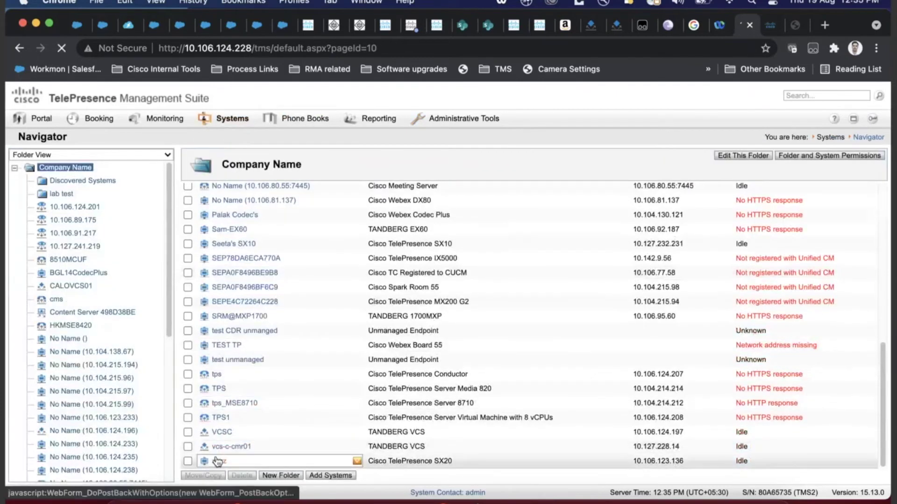
pyautogui.click(248, 197)
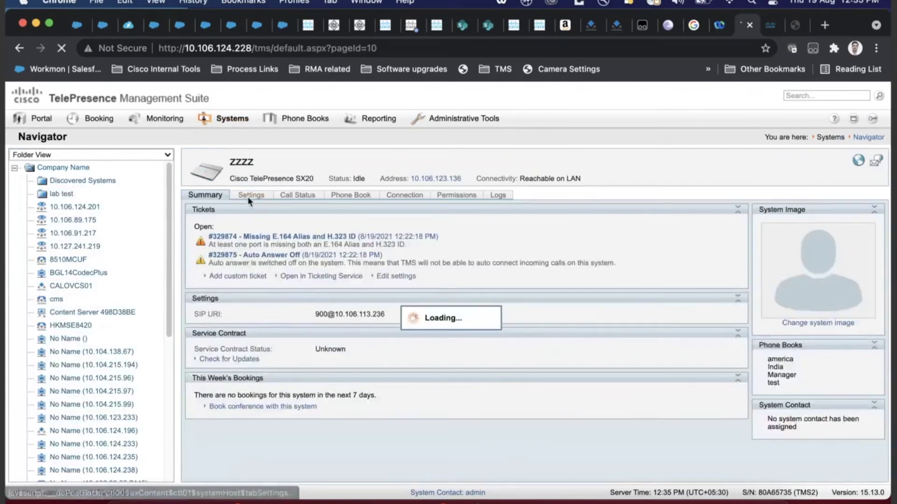
pyautogui.click(779, 24)
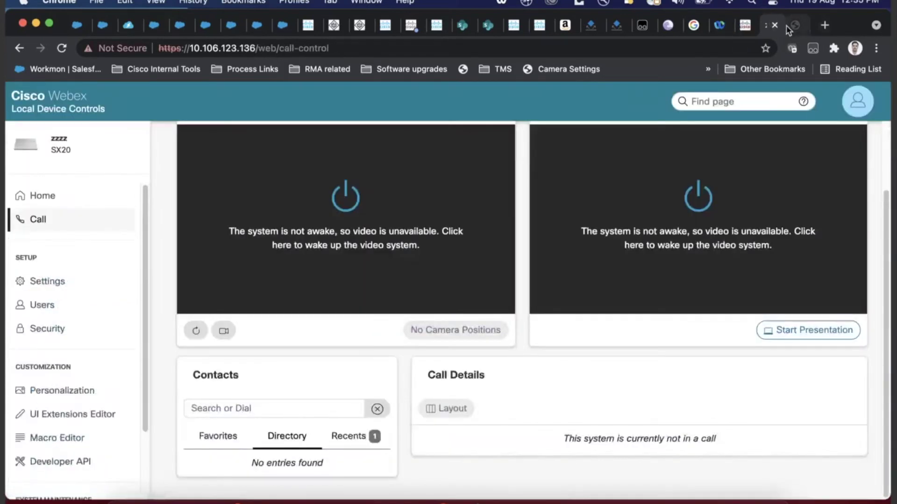
# Open the device's Provisioning settings and select the old External Manager address 192.168.101.61.
pyautogui.click(67, 282)
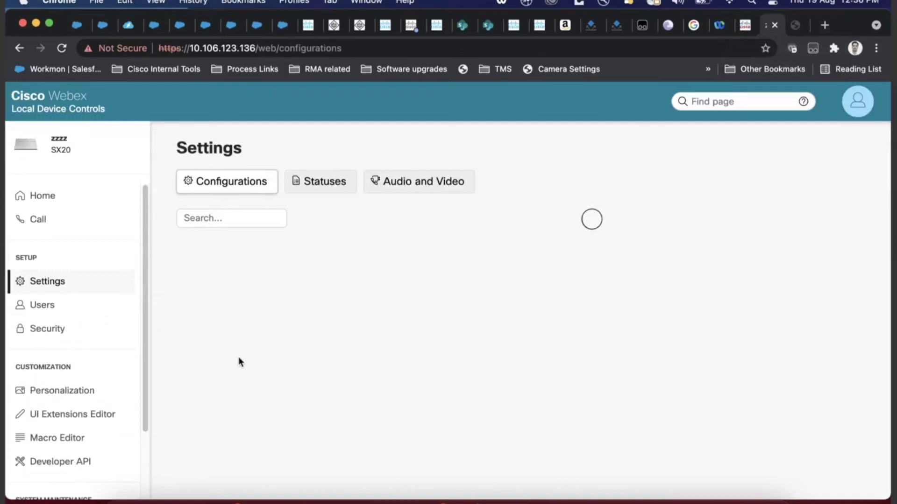
pyautogui.scroll(-6, 240, 346)
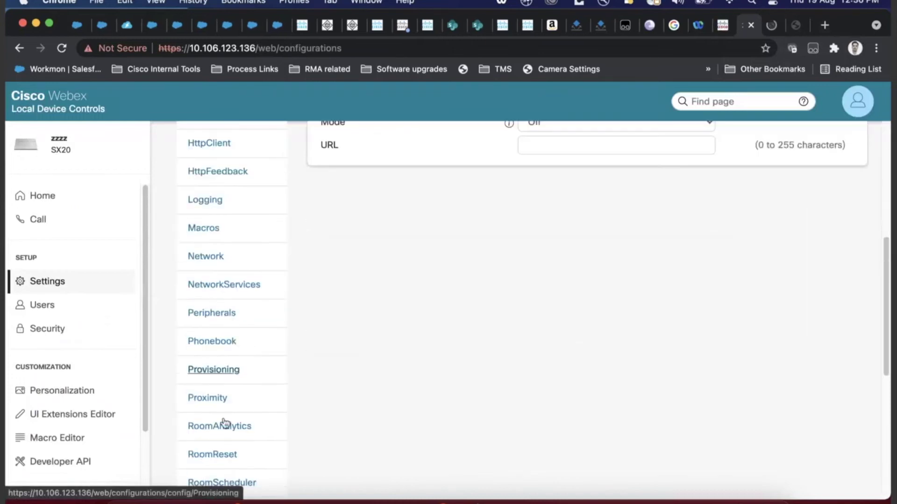
pyautogui.click(231, 370)
pyautogui.click(597, 242)
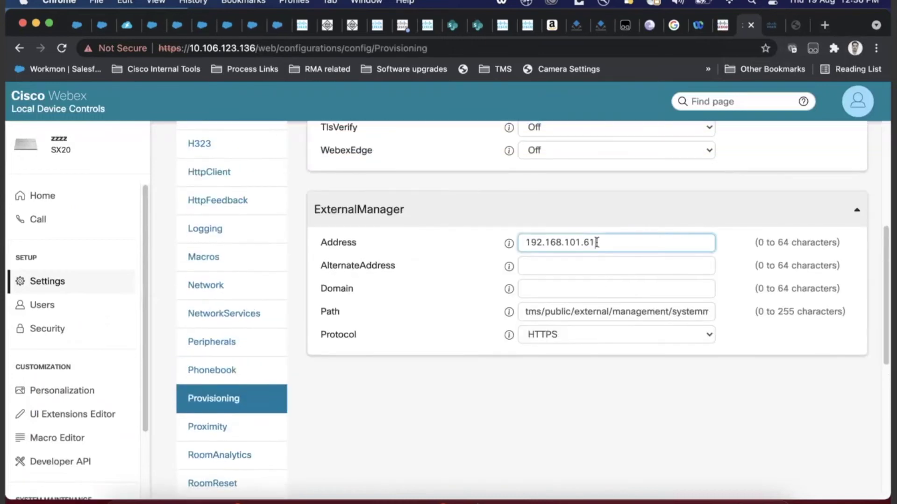
pyautogui.doubleClick(597, 242)
pyautogui.scroll(3, 820, 366)
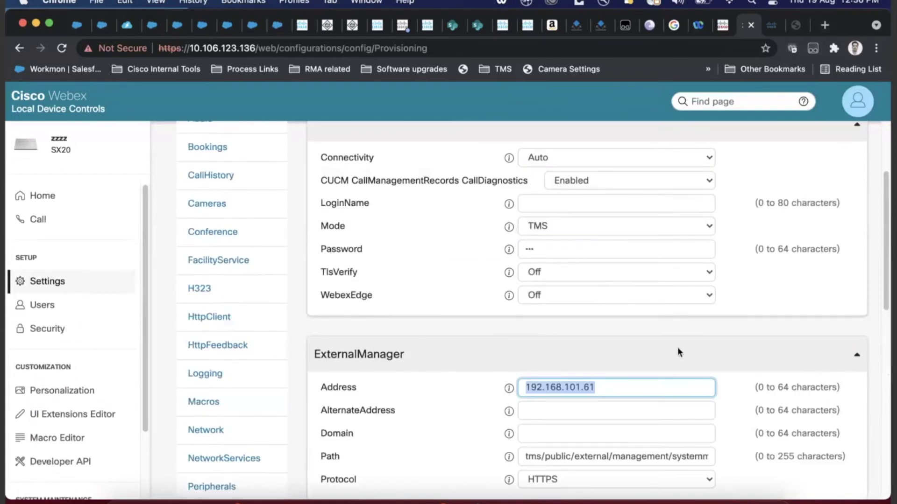
# Enter 10.106.124.228 as the External Manager address and save it.
pyautogui.write('10.106.124.112')
pyautogui.press('BackSpace')
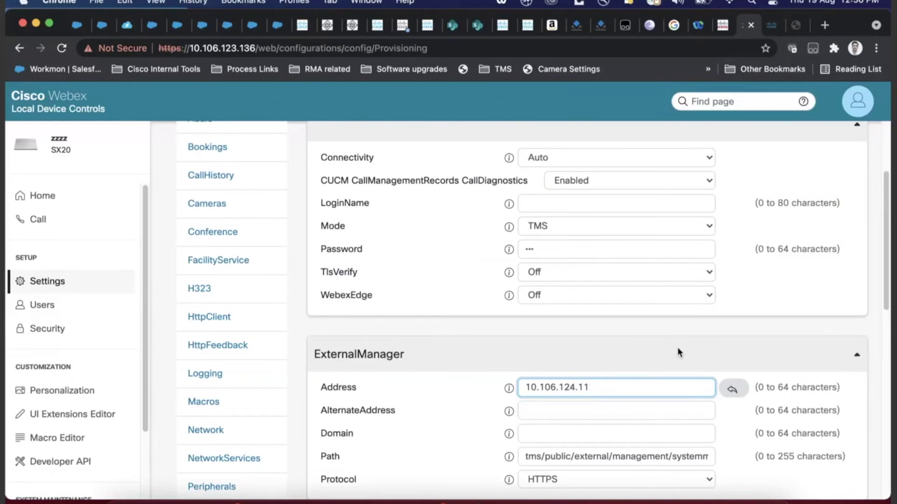
pyautogui.press('BackSpace')
pyautogui.press('BackSpace')
pyautogui.write('228')
pyautogui.scroll(-3, 672, 286)
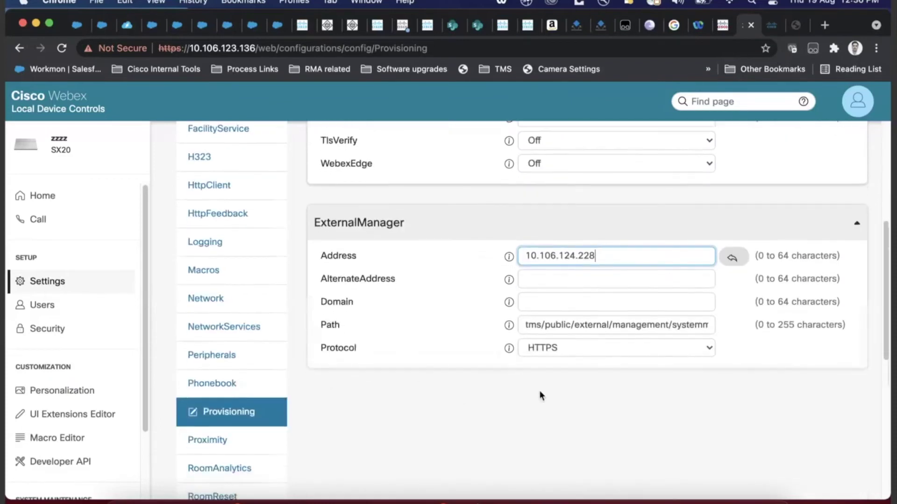
pyautogui.scroll(6, 540, 390)
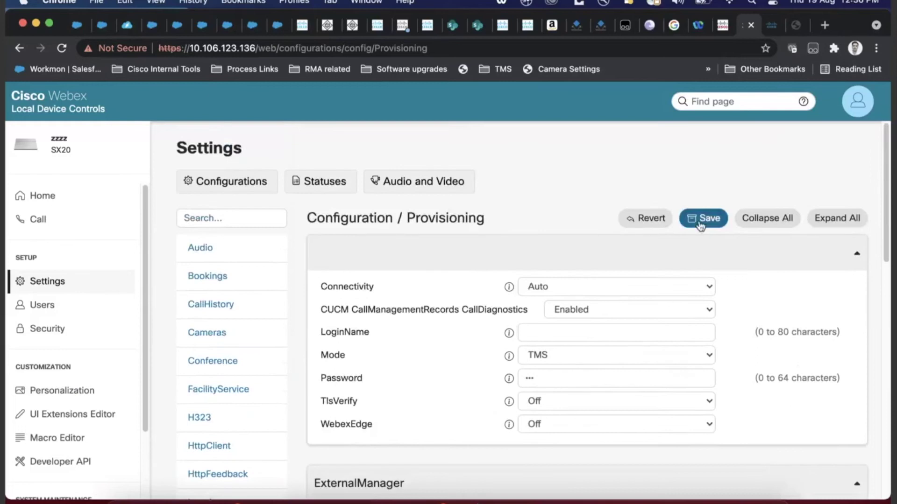
pyautogui.click(701, 219)
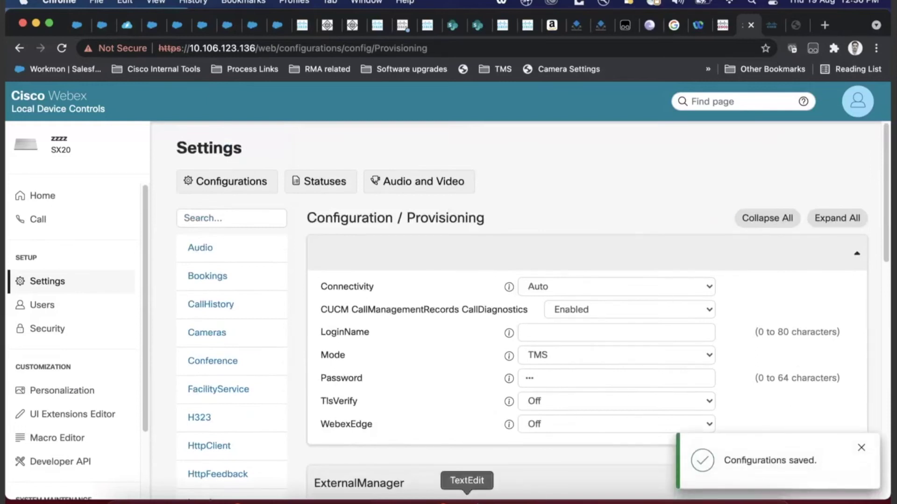
pyautogui.click(433, 497)
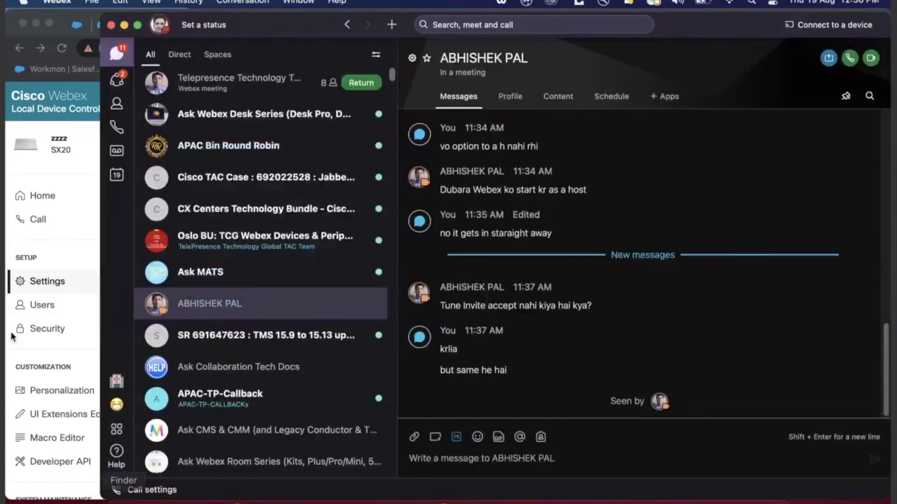
pyautogui.click(19, 240)
pyautogui.scroll(-3, 219, 395)
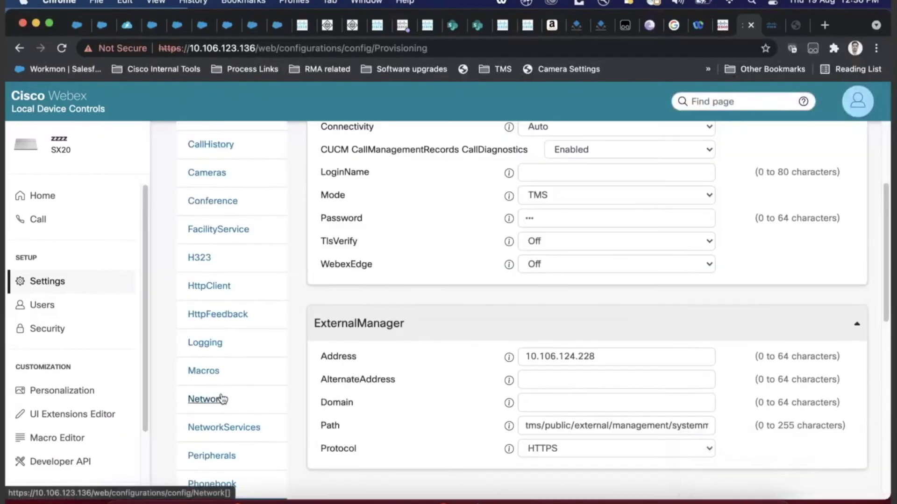
# Replace 192.168.101.61 with 10.106.124.228 in the Phonebook Server 1 URL and save.
pyautogui.click(214, 458)
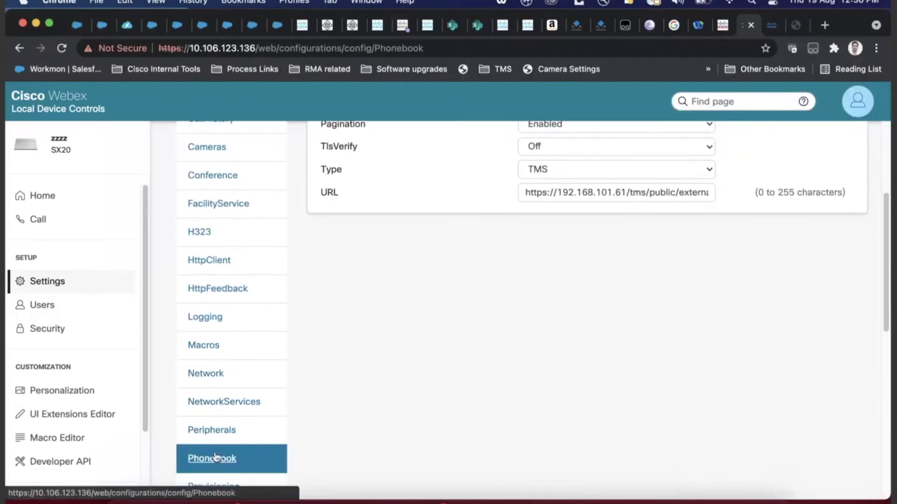
pyautogui.moveTo(524, 223); pyautogui.dragTo(612, 222)
pyautogui.moveTo(616, 219); pyautogui.dragTo(559, 225)
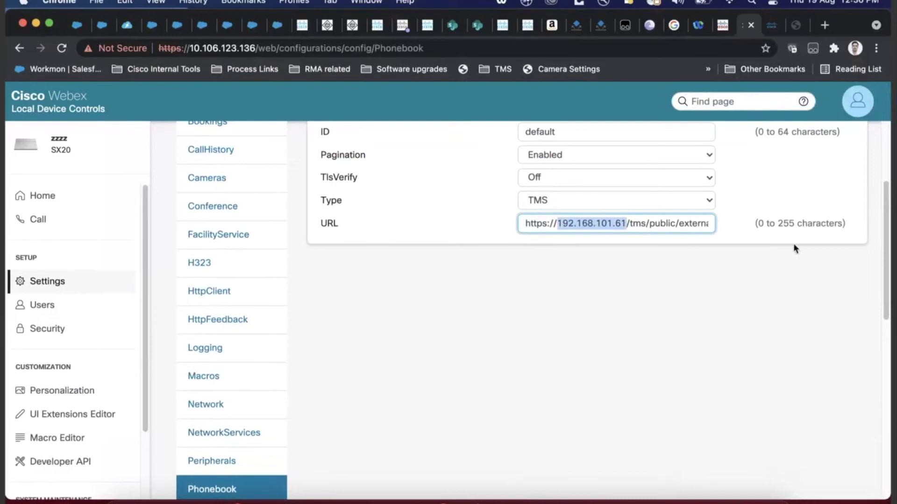
pyautogui.write('10.1')
pyautogui.write('06.124.22')
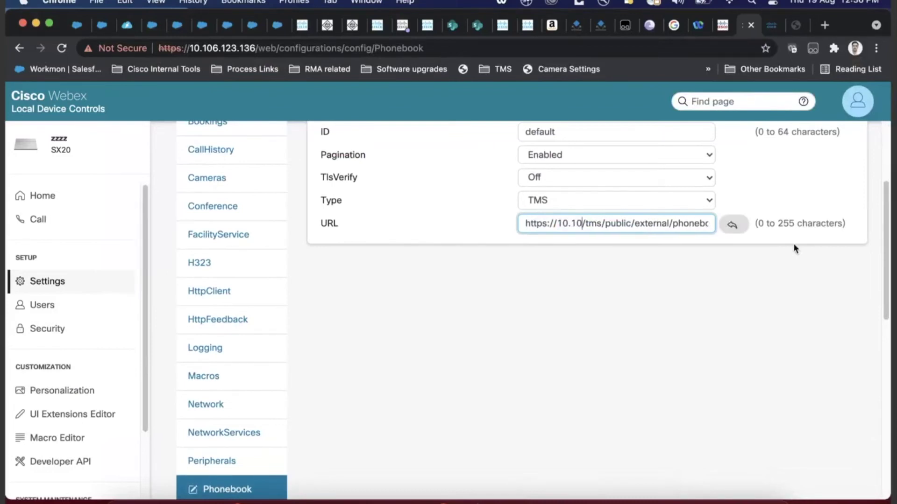
pyautogui.write('8')
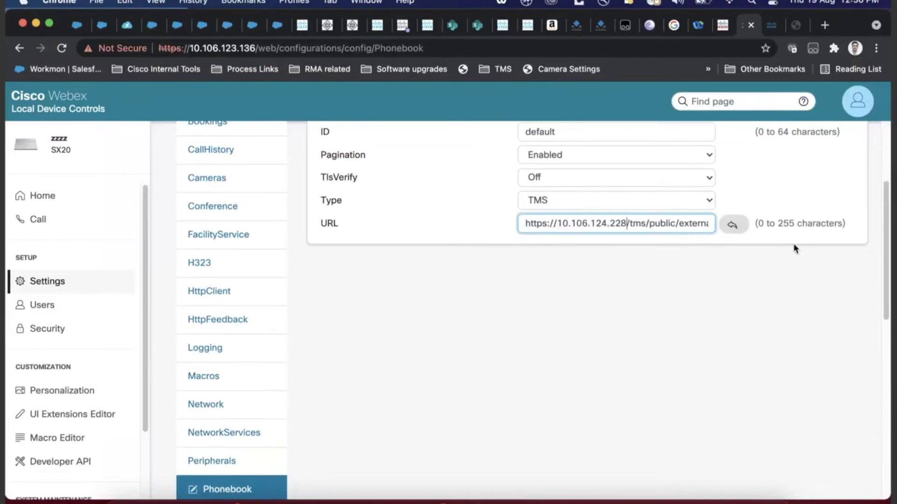
pyautogui.scroll(4, 831, 251)
pyautogui.click(707, 225)
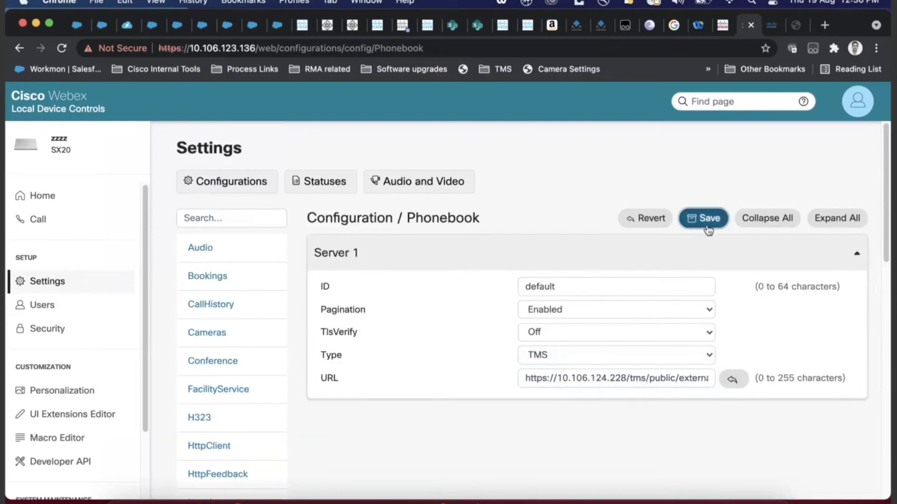
pyautogui.scroll(-3, 287, 380)
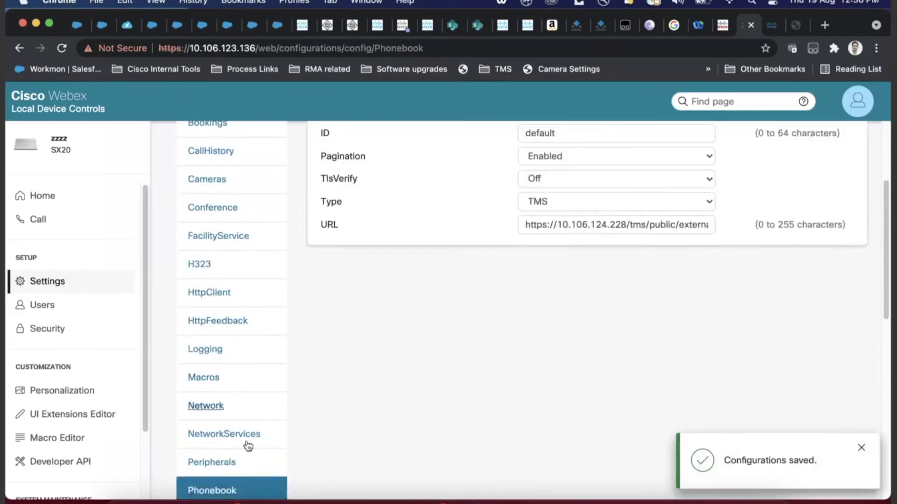
pyautogui.scroll(-1, 237, 462)
pyautogui.click(236, 464)
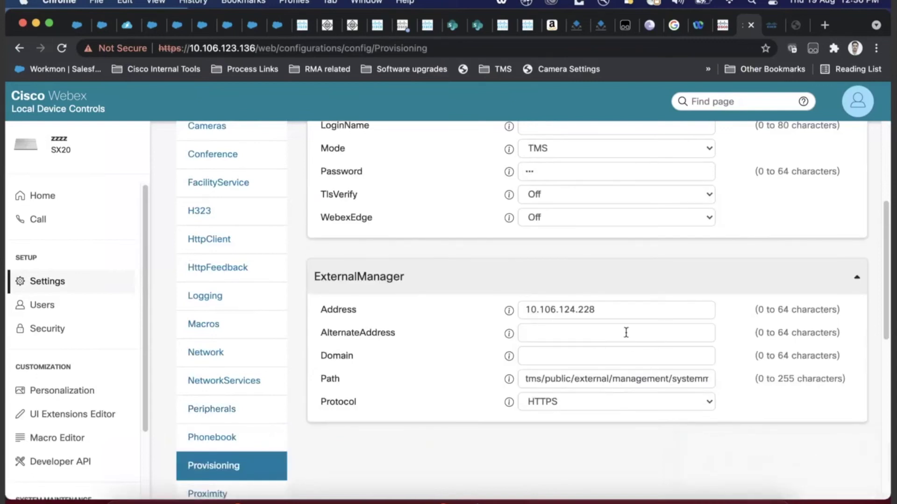
pyautogui.scroll(5, 625, 334)
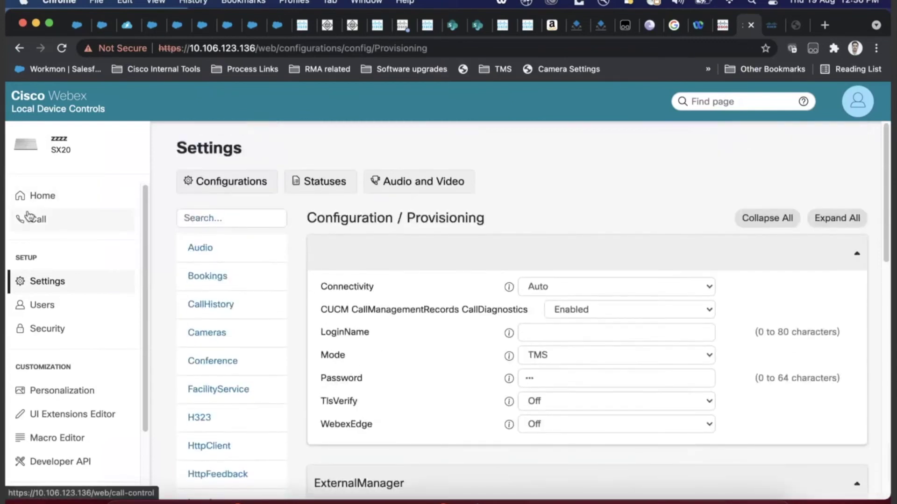
# Verify the Call page Directory lists america, India, Manager and test, matching TMS.
pyautogui.click(29, 216)
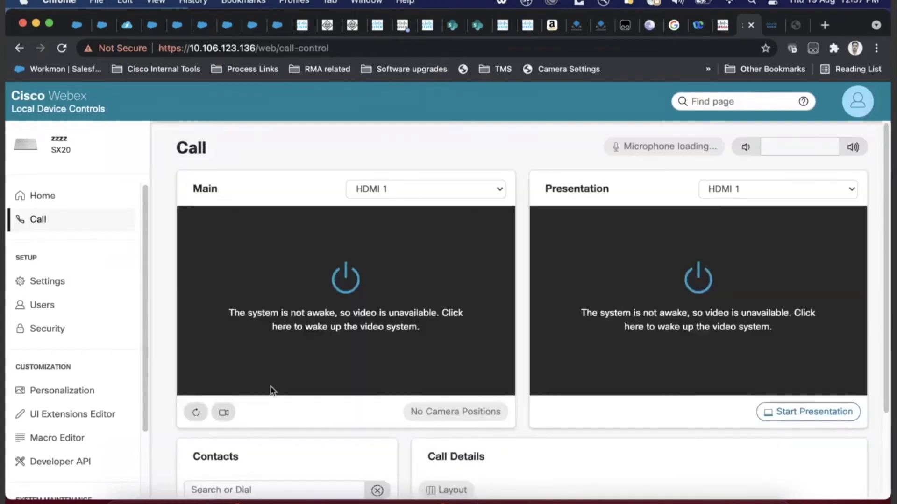
pyautogui.scroll(-3, 270, 390)
pyautogui.click(294, 415)
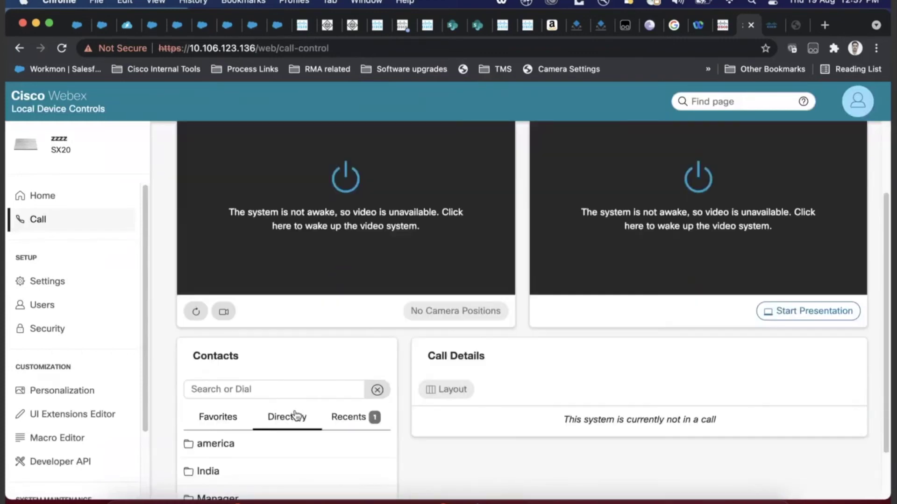
pyautogui.scroll(-2, 295, 415)
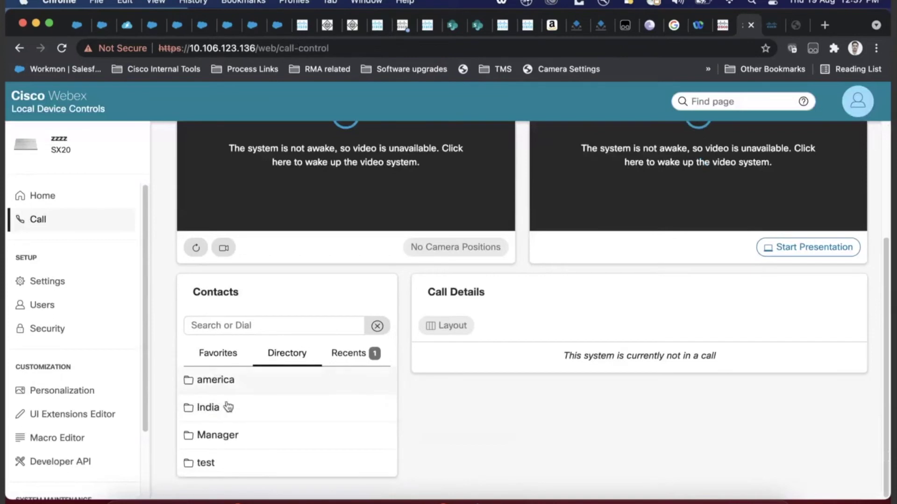
pyautogui.click(722, 26)
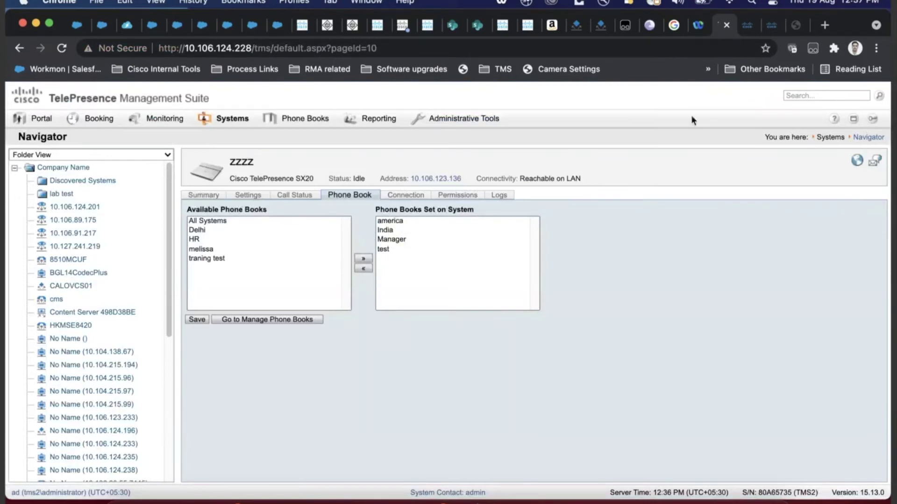
pyautogui.click(747, 26)
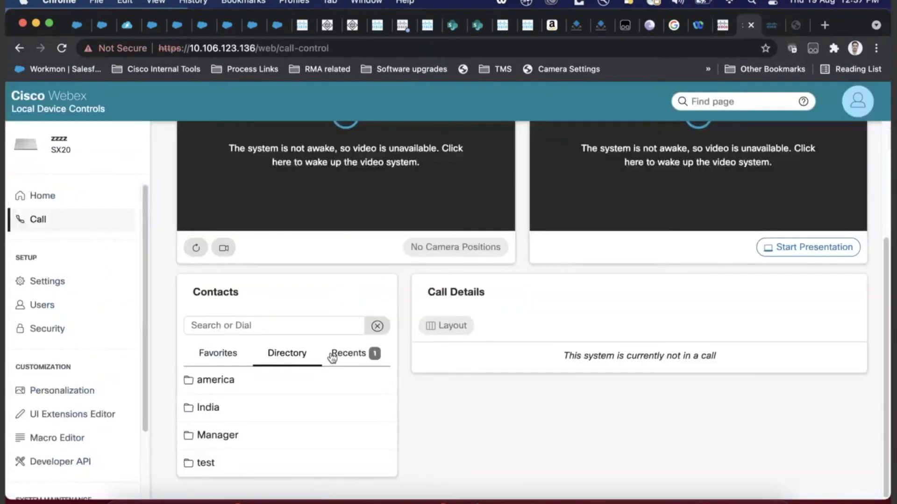
pyautogui.scroll(4, 318, 357)
pyautogui.click(97, 292)
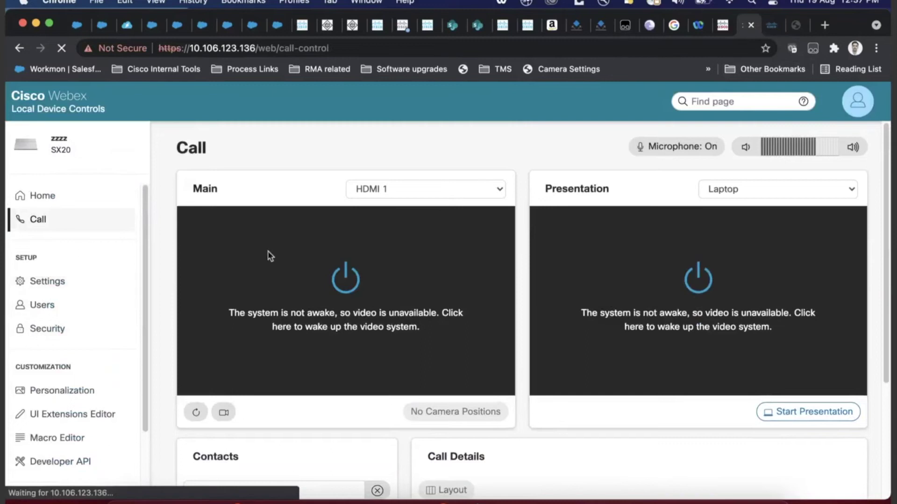
pyautogui.click(94, 287)
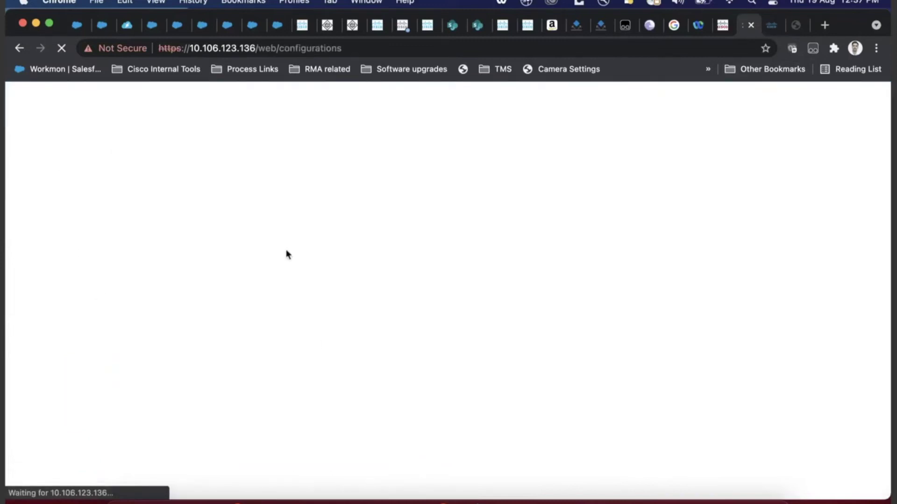
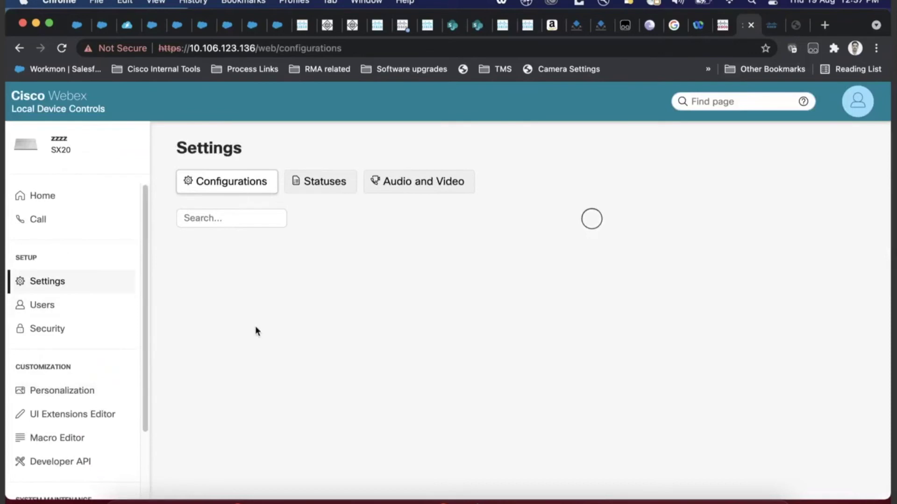
# Review the america, India, Manager and test phone books set on system zzzz.
pyautogui.click(717, 34)
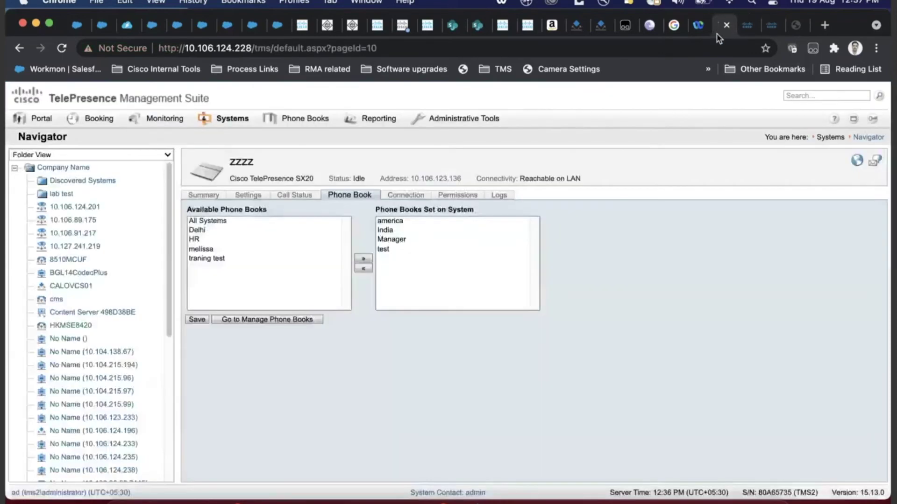
pyautogui.moveTo(382, 222)
pyautogui.mouseDown()
pyautogui.moveTo(393, 232)
pyautogui.moveTo(385, 251)
pyautogui.moveTo(384, 222)
pyautogui.mouseUp()
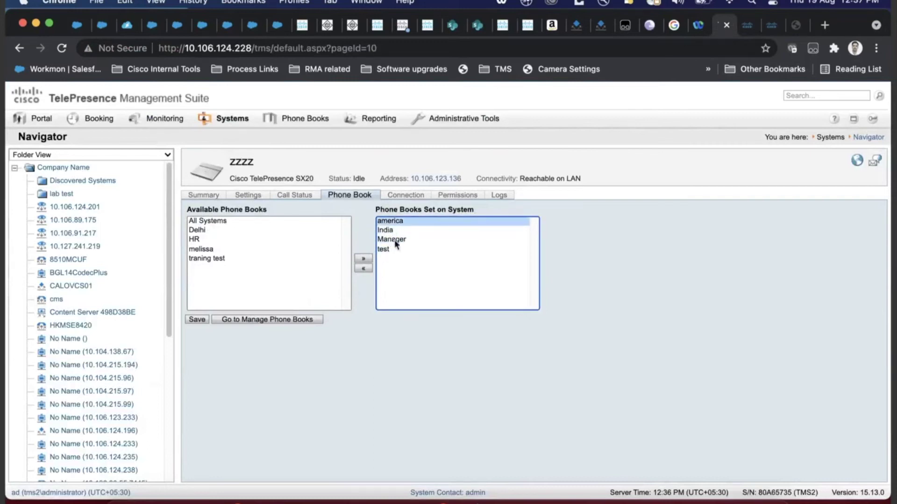
pyautogui.moveTo(310, 119)
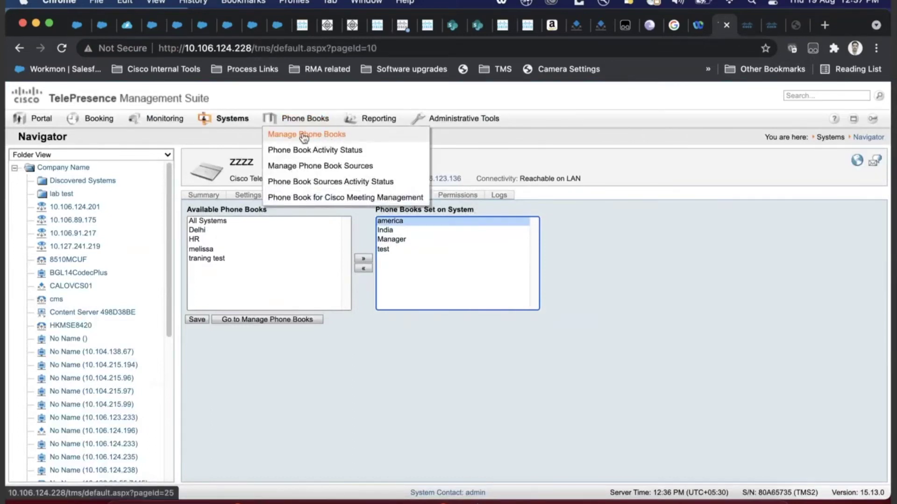
# View the contacts of the Manager, america and test phone books.
pyautogui.click(333, 136)
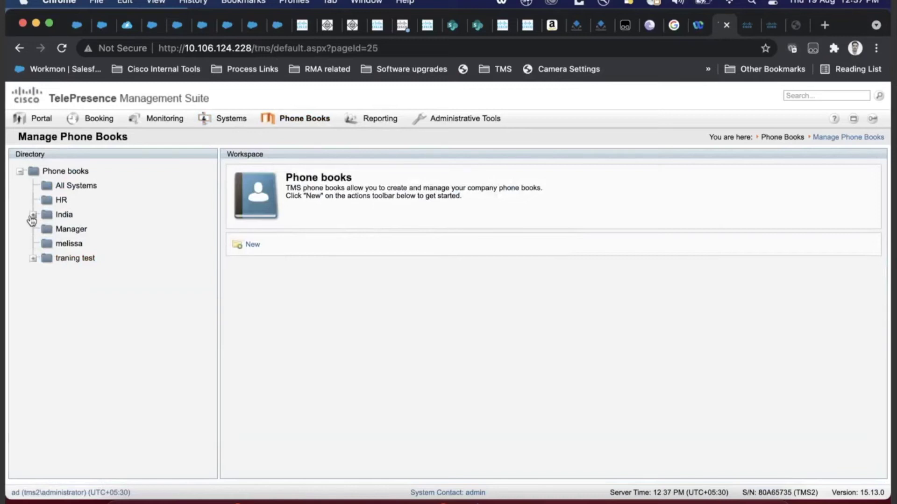
pyautogui.click(77, 231)
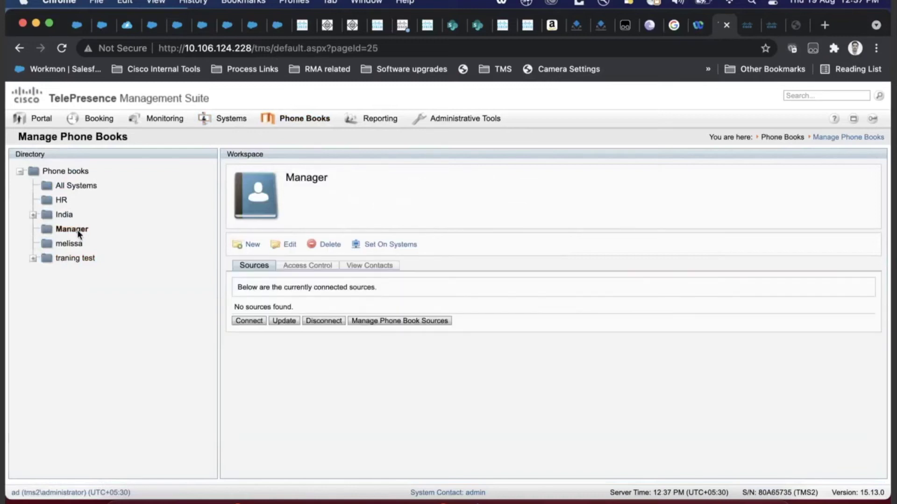
pyautogui.click(378, 268)
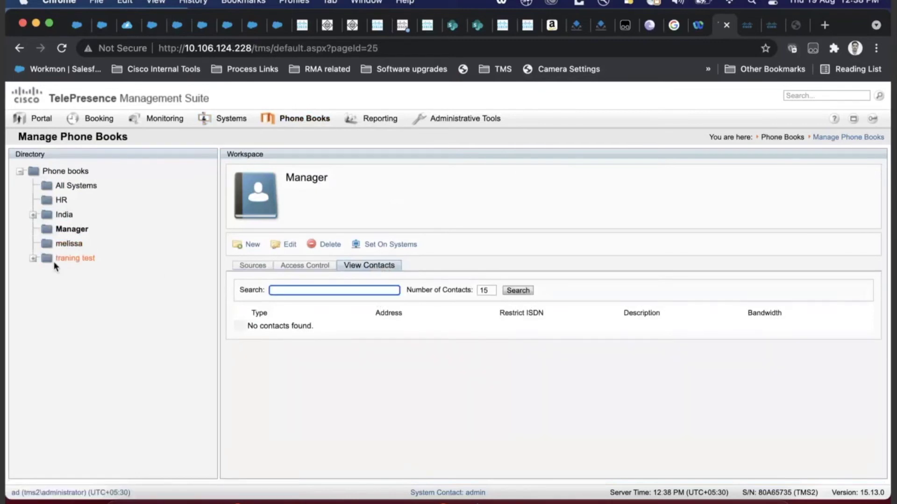
pyautogui.click(33, 258)
pyautogui.click(76, 273)
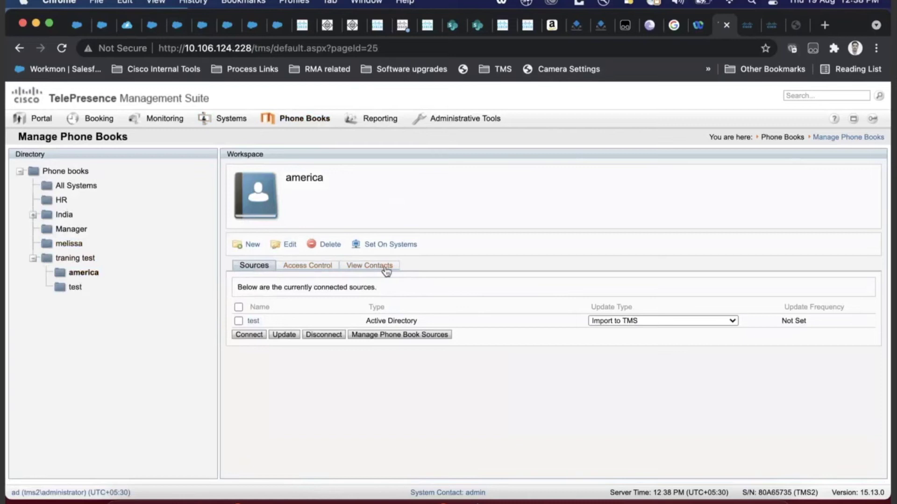
pyautogui.click(385, 265)
pyautogui.click(72, 285)
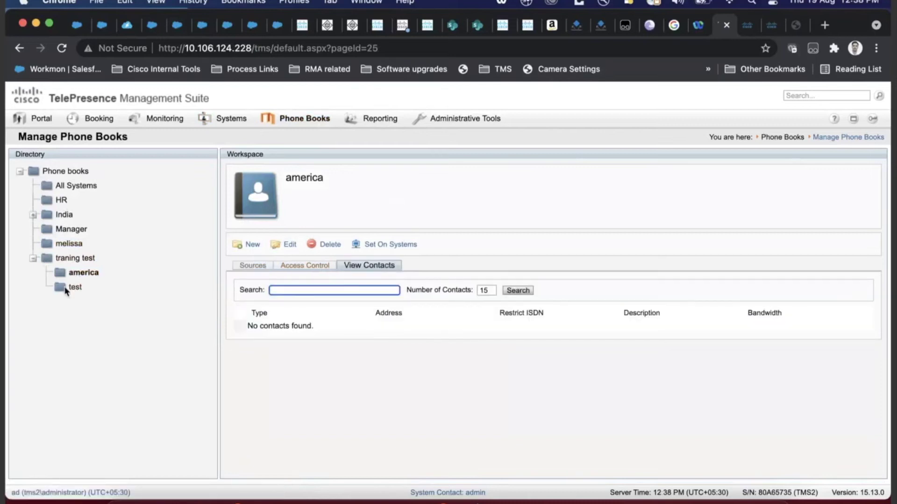
pyautogui.click(368, 266)
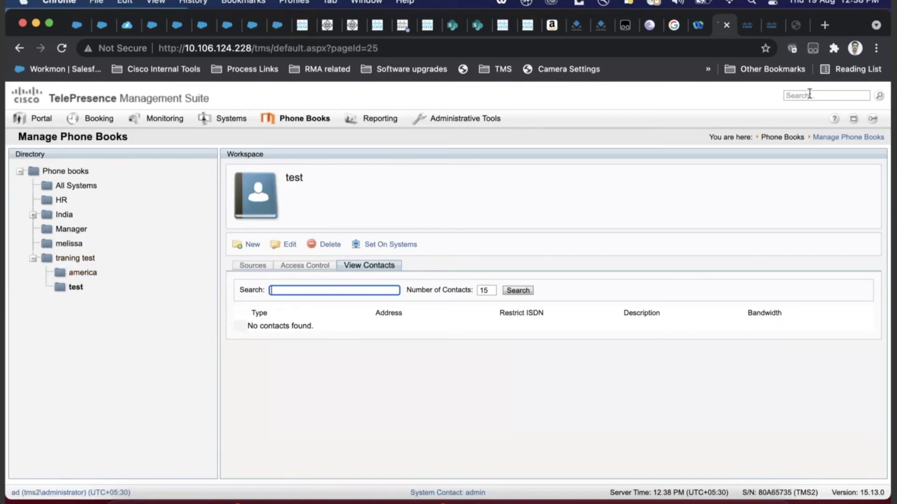
# Check the HR phone book's contacts and return to the SX20's Webex settings.
pyautogui.click(747, 33)
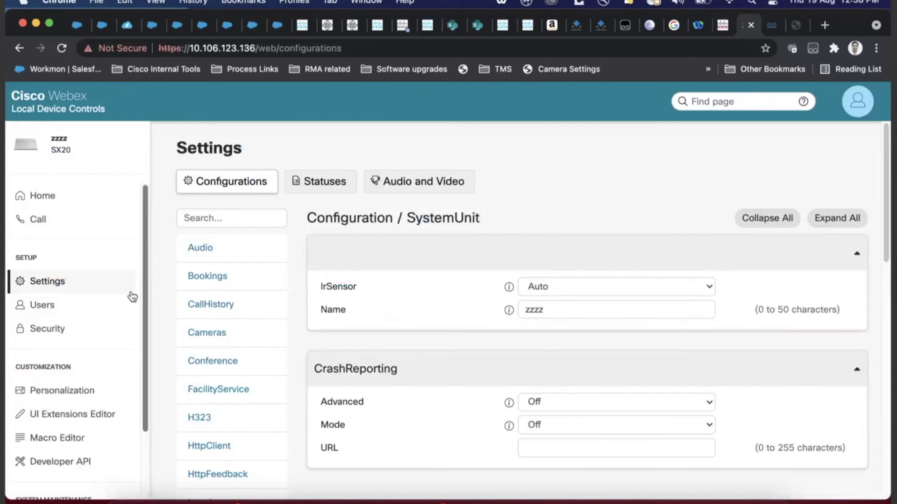
pyautogui.click(719, 29)
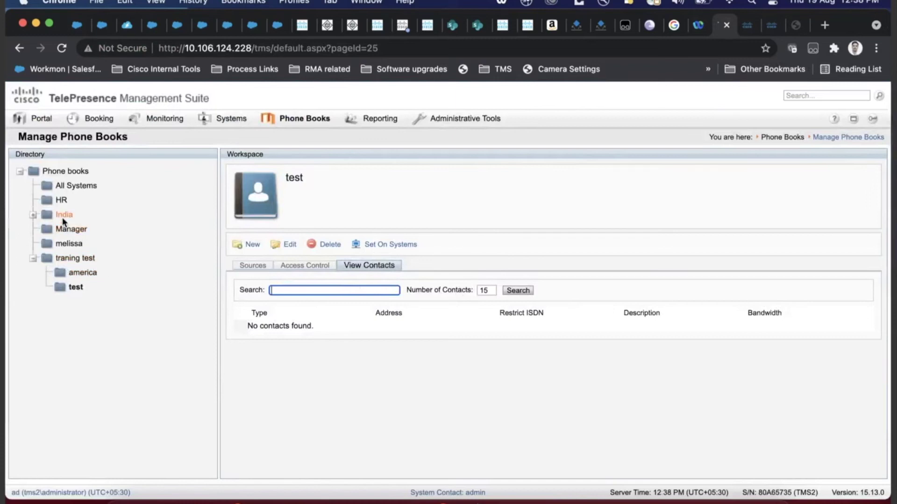
pyautogui.click(61, 199)
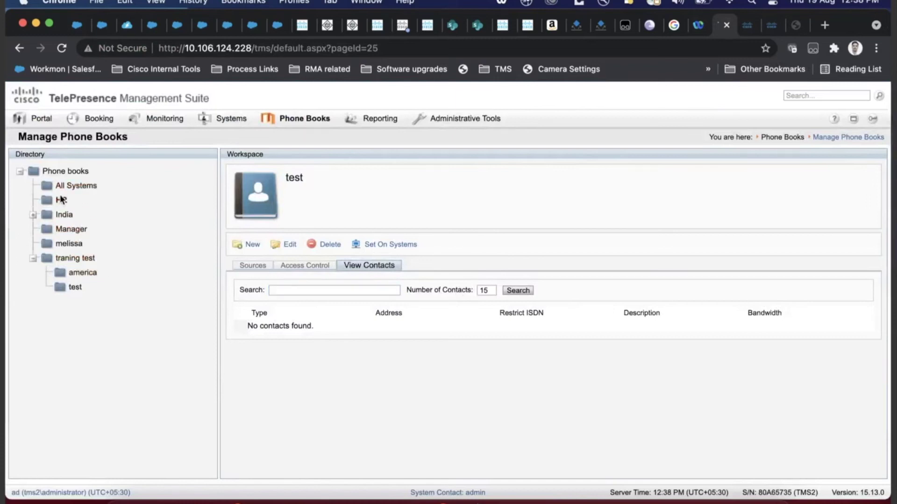
pyautogui.click(363, 266)
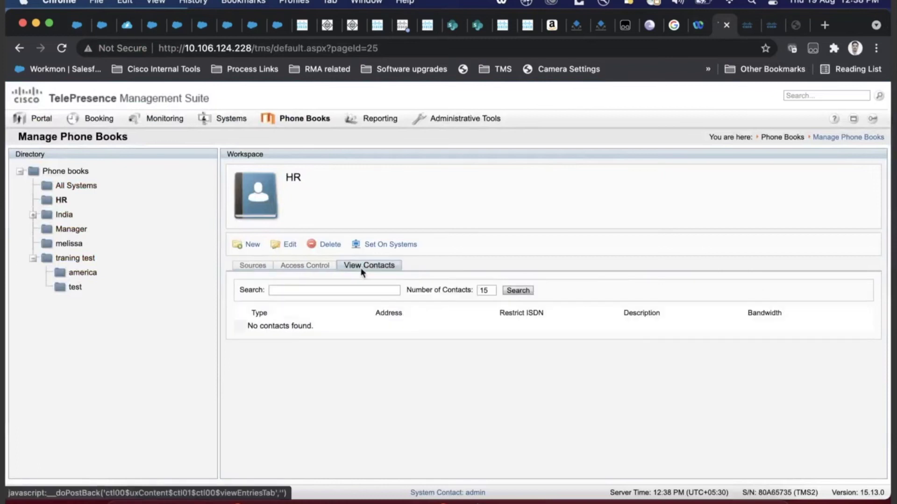
pyautogui.click(69, 202)
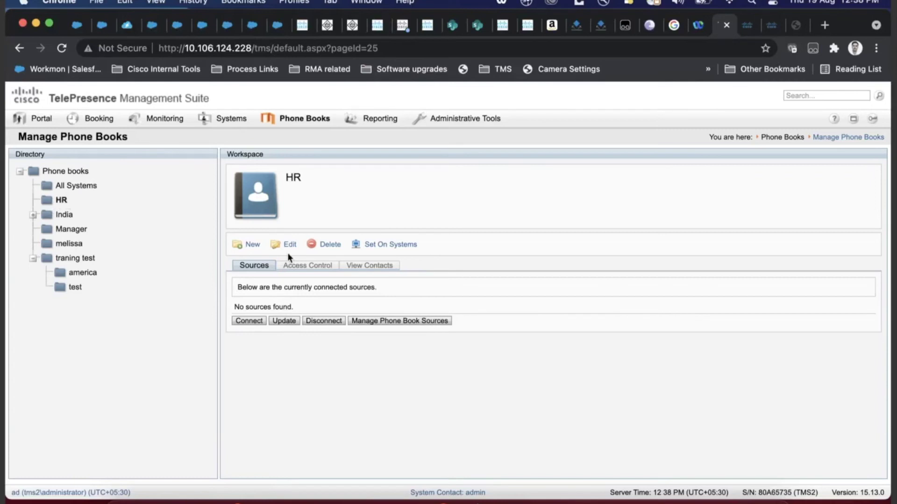
pyautogui.click(357, 265)
pyautogui.click(298, 293)
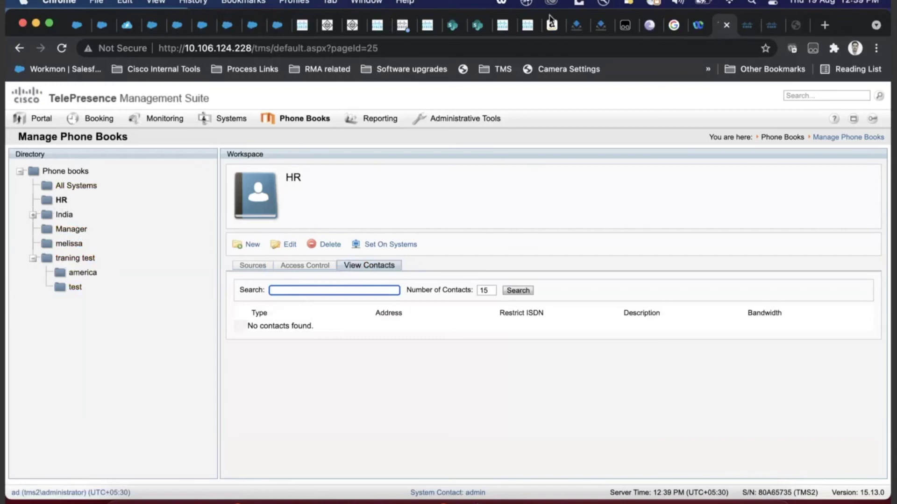
pyautogui.click(781, 27)
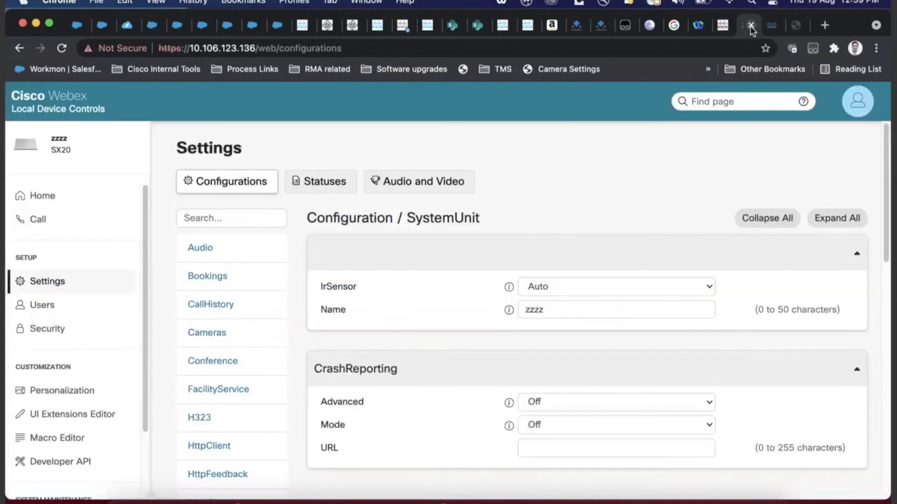
# View the SX20's Provisioning settings and select the ExternalManager address 10.106.87.201.
pyautogui.scroll(-5, 288, 354)
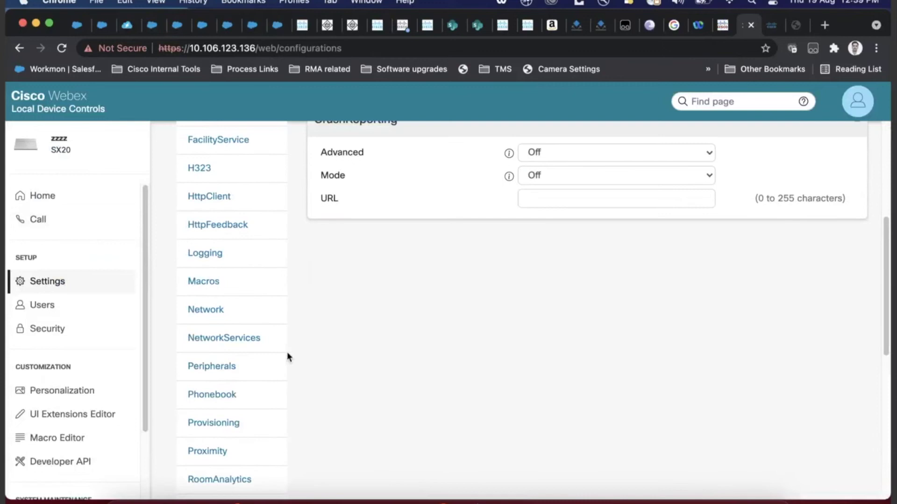
pyautogui.click(727, 26)
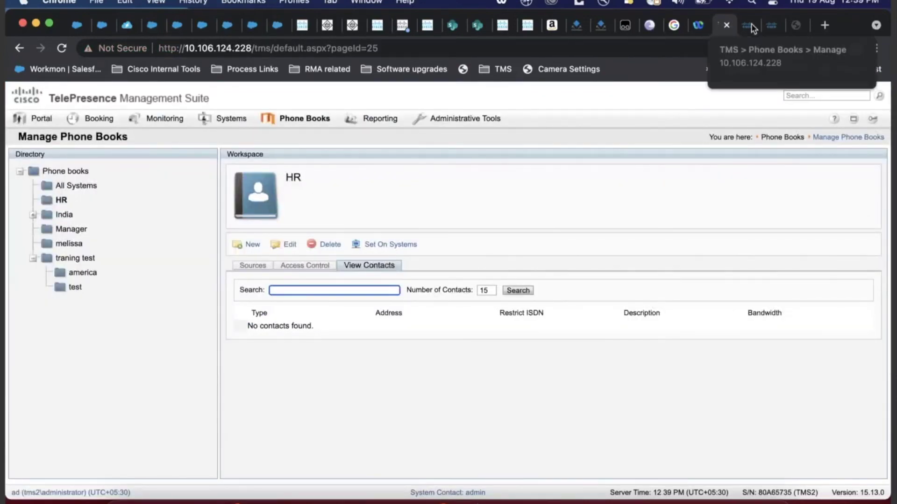
pyautogui.click(751, 24)
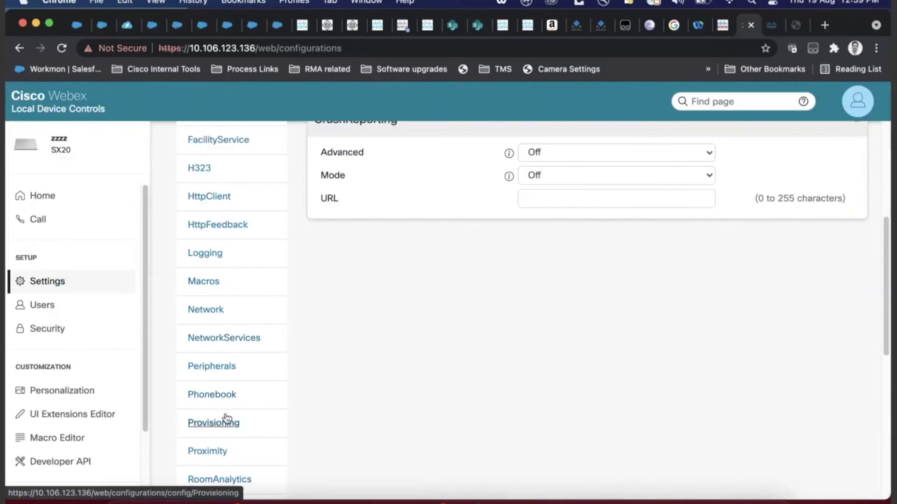
pyautogui.click(226, 422)
pyautogui.scroll(3, 634, 363)
pyautogui.moveTo(598, 331); pyautogui.dragTo(458, 330)
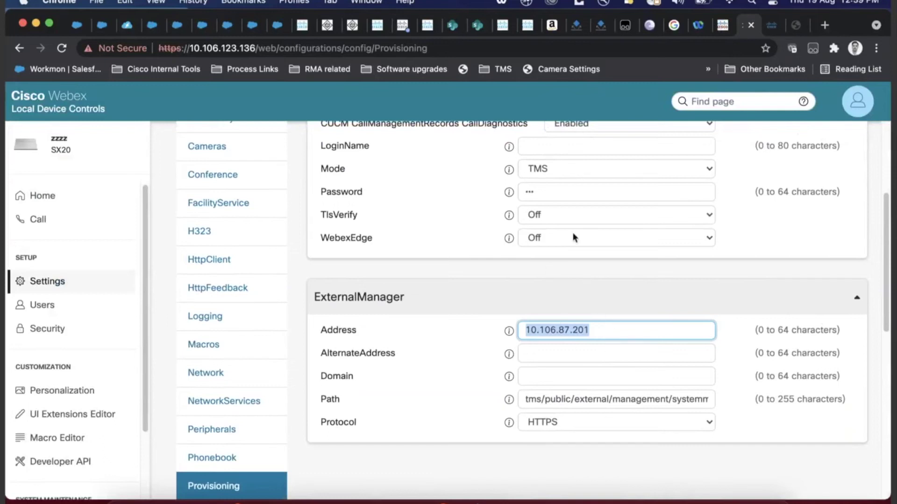
pyautogui.click(600, 330)
pyautogui.doubleClick(600, 331)
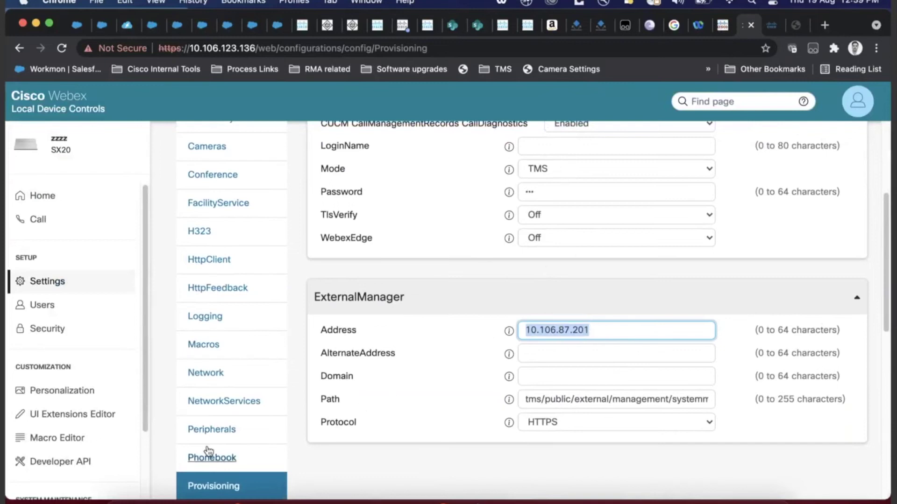
# Check the SX20's Phonebook settings and select the phone book server URL.
pyautogui.click(238, 451)
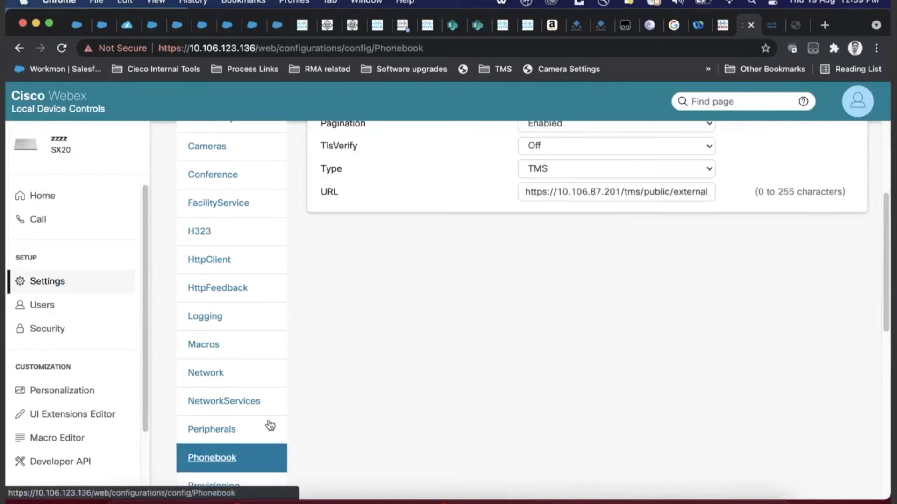
pyautogui.scroll(3, 638, 282)
pyautogui.tripleClick(641, 283)
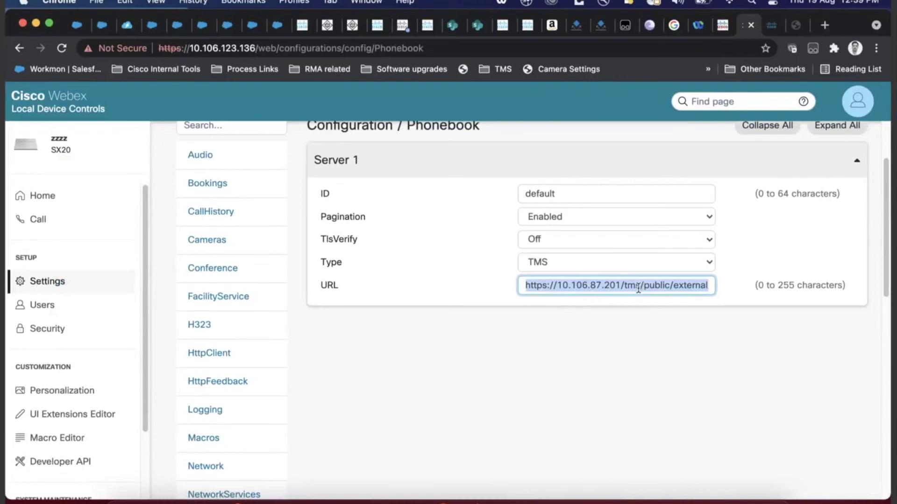
pyautogui.scroll(-2, 636, 291)
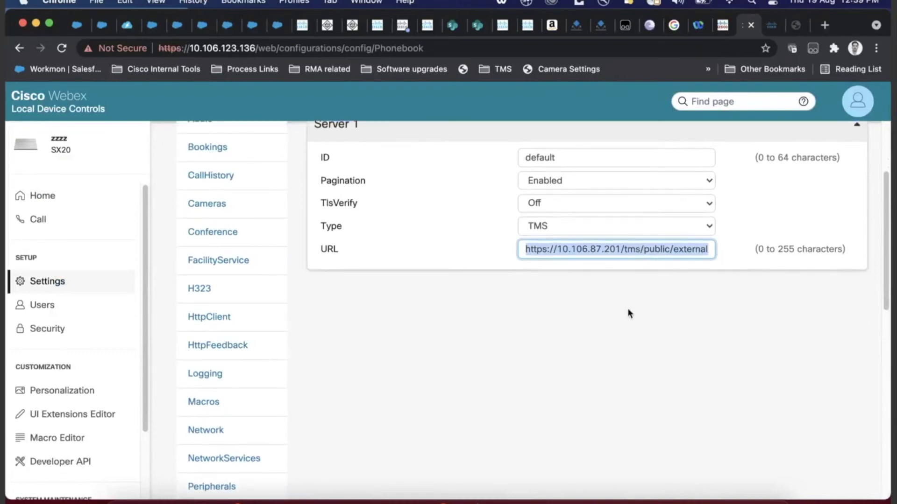
pyautogui.scroll(-2, 626, 308)
pyautogui.scroll(-3, 201, 356)
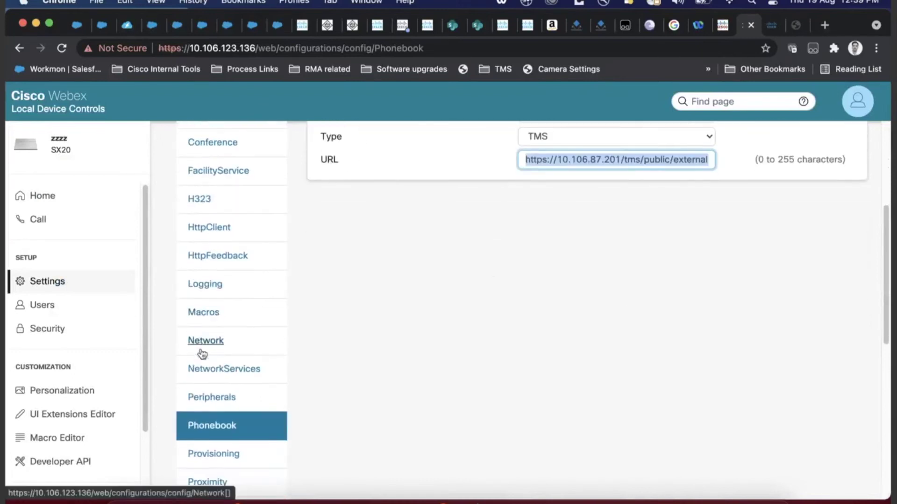
# Re-select the ExternalManager address under Provisioning and open a blank browser tab.
pyautogui.click(215, 453)
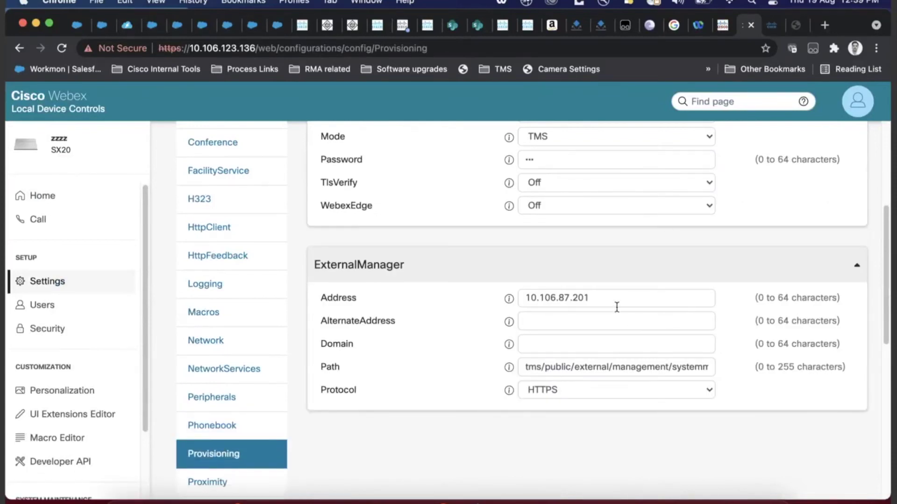
pyautogui.moveTo(609, 299); pyautogui.dragTo(503, 298)
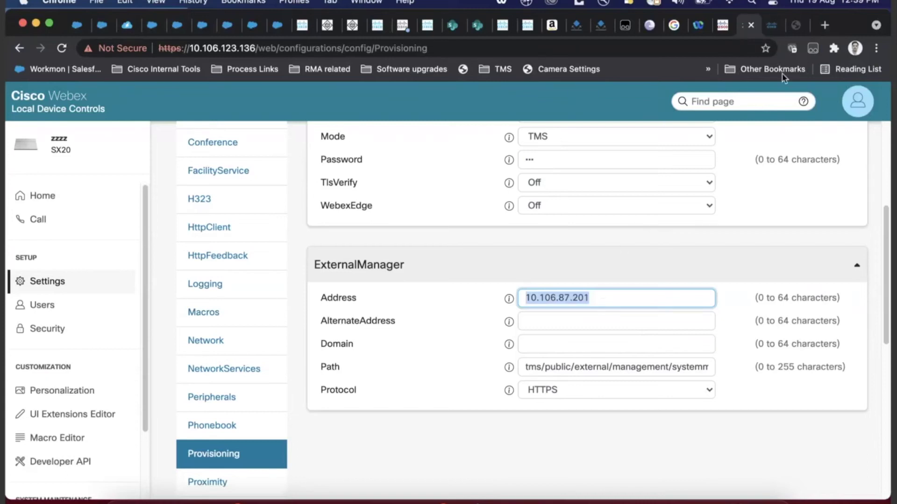
pyautogui.click(825, 25)
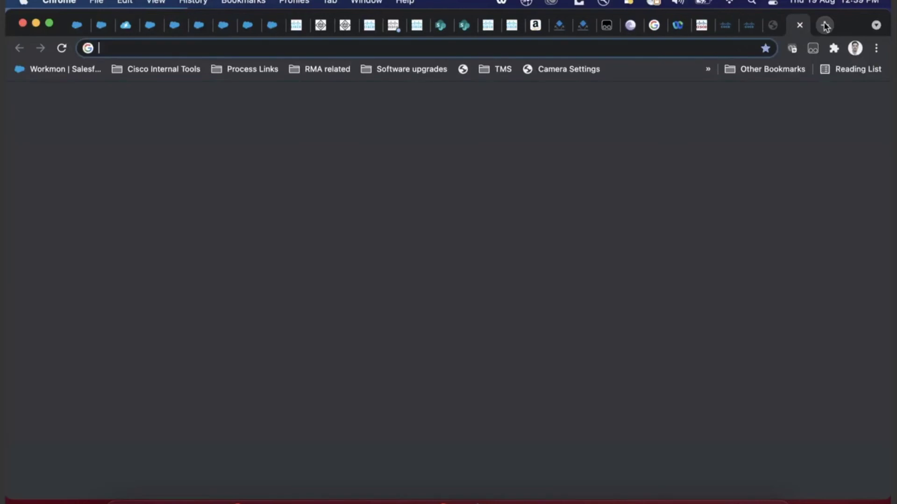
# Load 10.106.124.201, choose Unified Communications Manager and proceed past the certificate warning.
pyautogui.write('10')
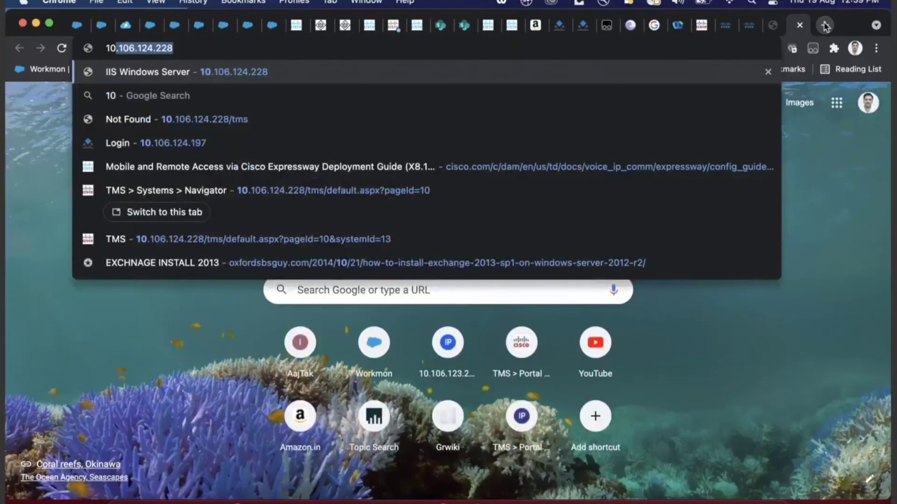
pyautogui.write('.106.124.22')
pyautogui.press('BackSpace')
pyautogui.press('BackSpace')
pyautogui.write('01')
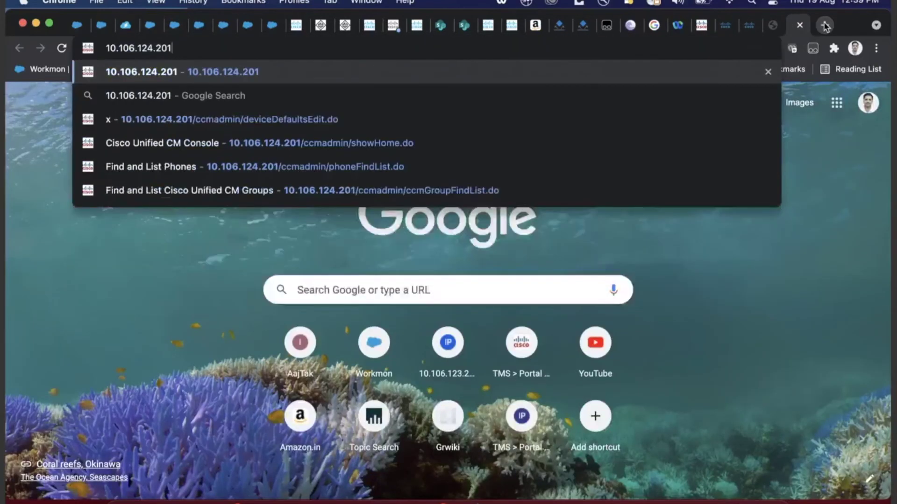
pyautogui.press('Return')
pyautogui.click(212, 210)
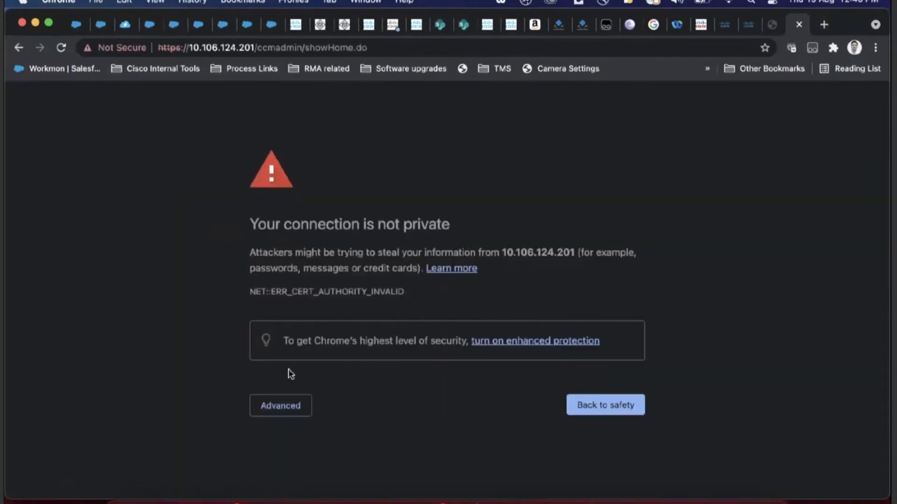
pyautogui.click(281, 404)
pyautogui.scroll(-2, 304, 420)
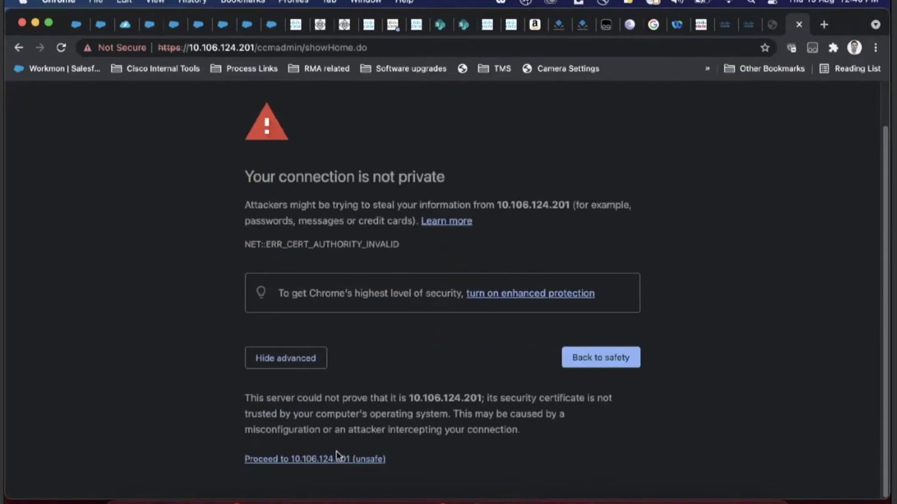
pyautogui.click(337, 459)
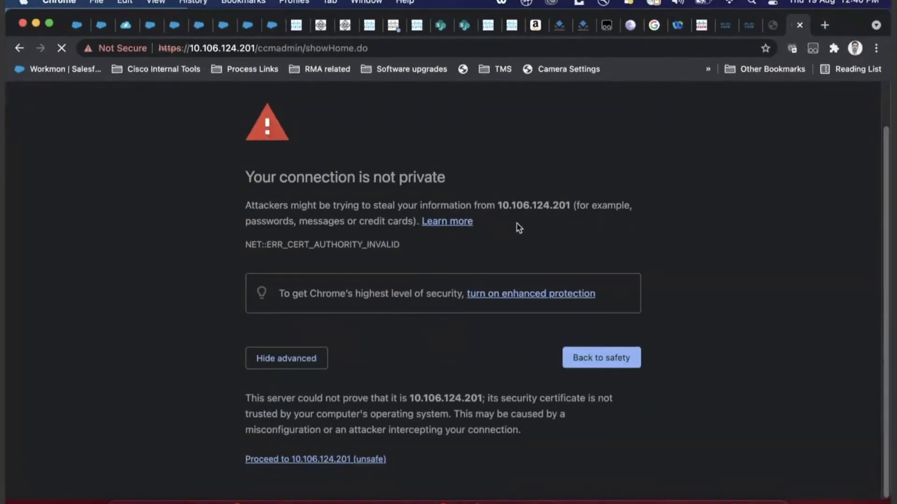
# Sign in with the admin username and its password.
pyautogui.write('admin')
pyautogui.press('Tab')
pyautogui.write('•••••••••')
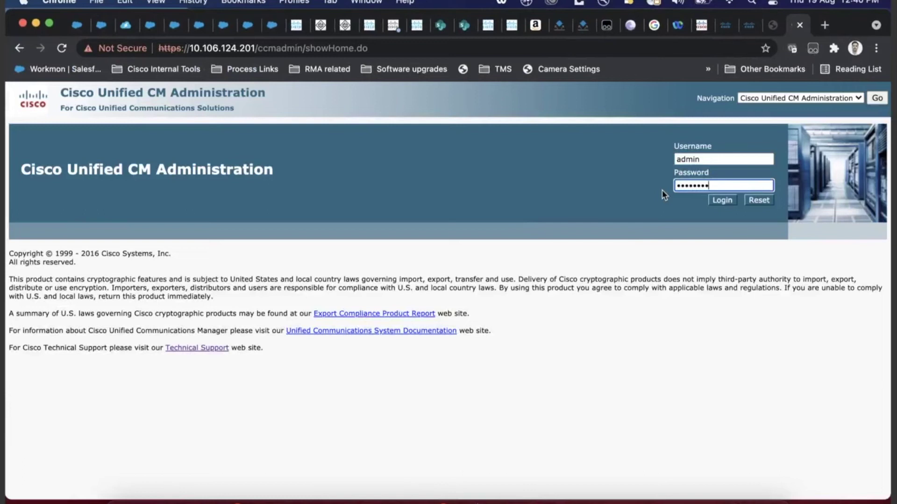
pyautogui.press('Return')
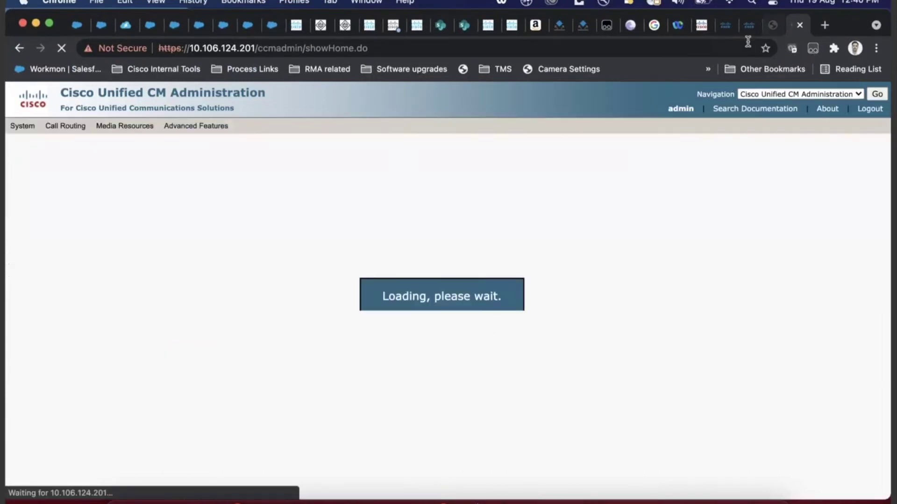
# Confirm the SX20's Provisioning mode is TMS and view its Phonebook server settings.
pyautogui.click(748, 29)
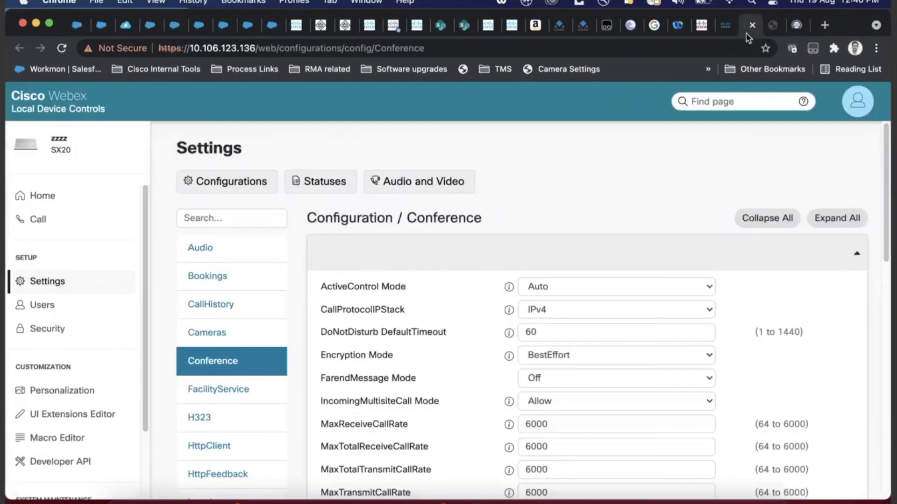
pyautogui.scroll(-5, 240, 411)
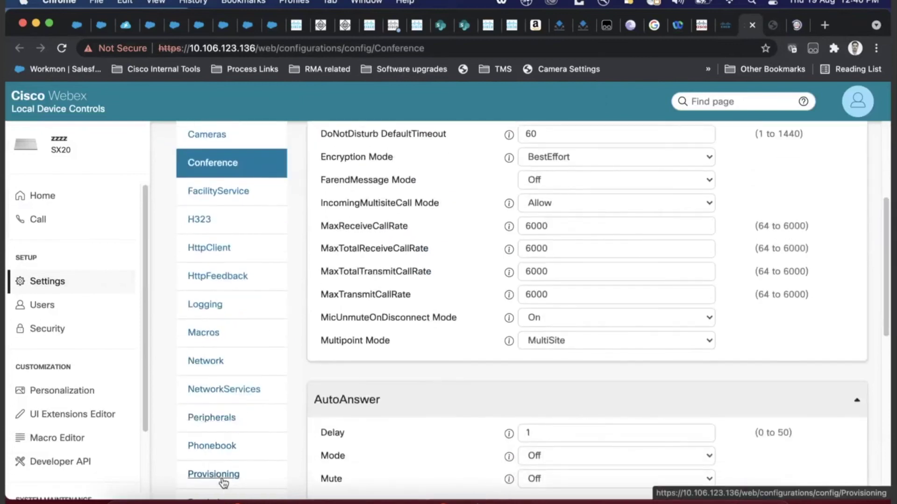
pyautogui.click(211, 474)
pyautogui.scroll(5, 619, 311)
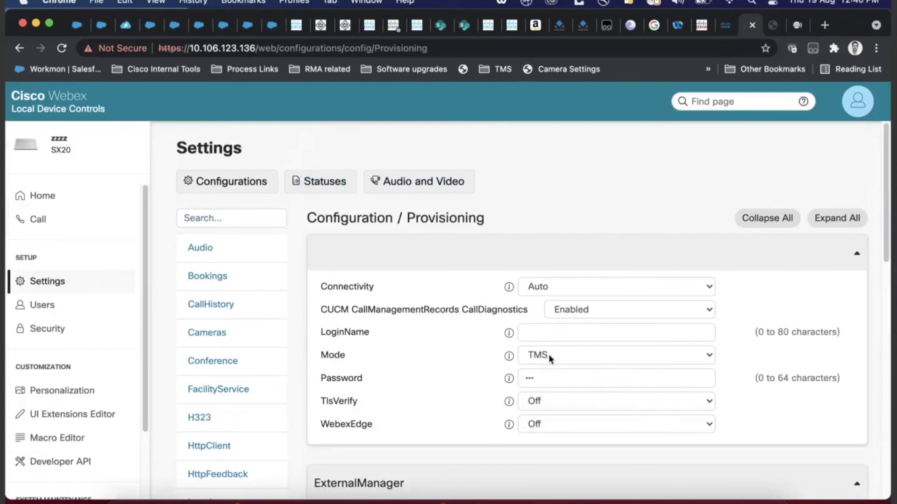
pyautogui.scroll(-3, 245, 437)
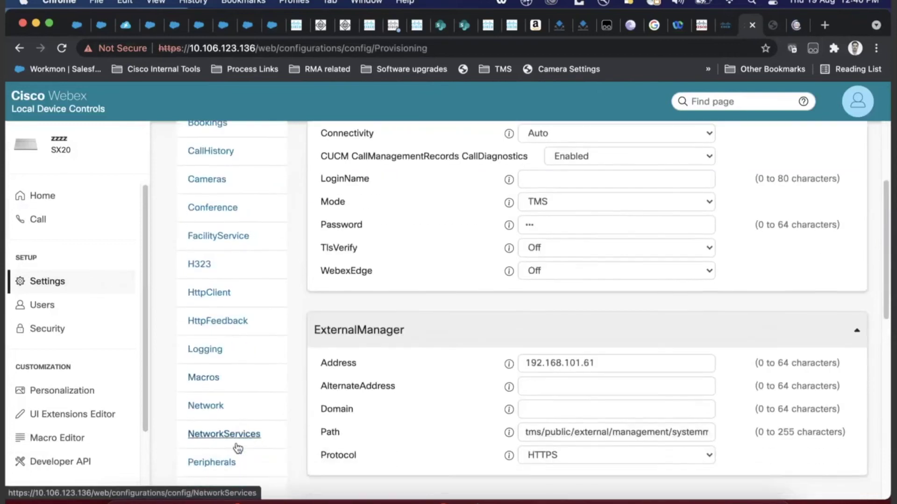
pyautogui.scroll(-3, 238, 444)
pyautogui.click(215, 383)
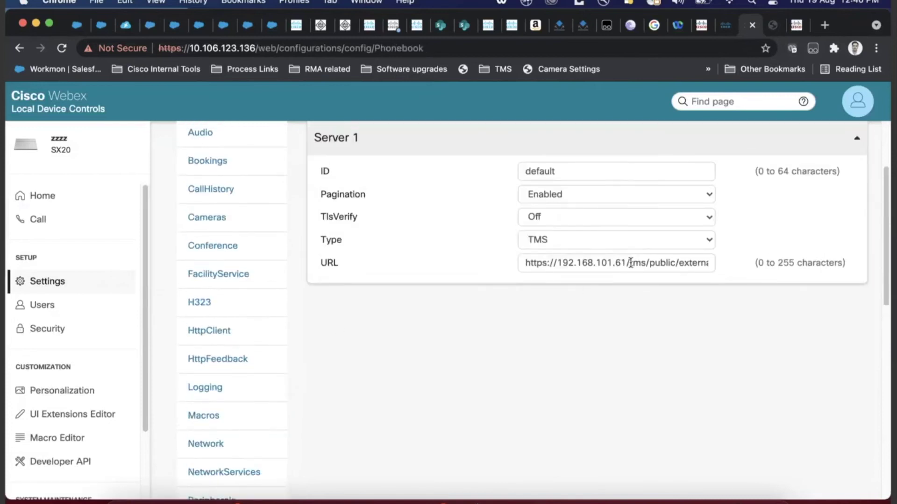
pyautogui.click(796, 27)
# Find all phones and open the configuration of phone SEP64F69D6AC6E8.
pyautogui.click(287, 125)
pyautogui.click(332, 187)
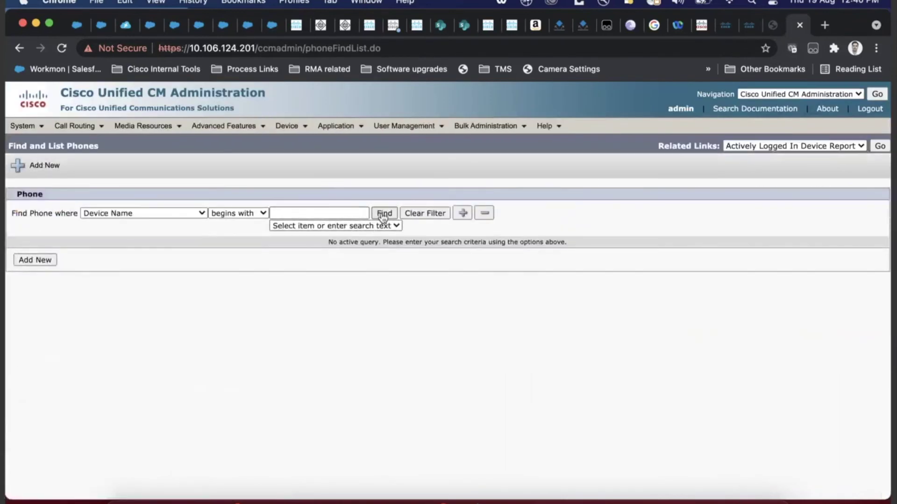
pyautogui.click(383, 214)
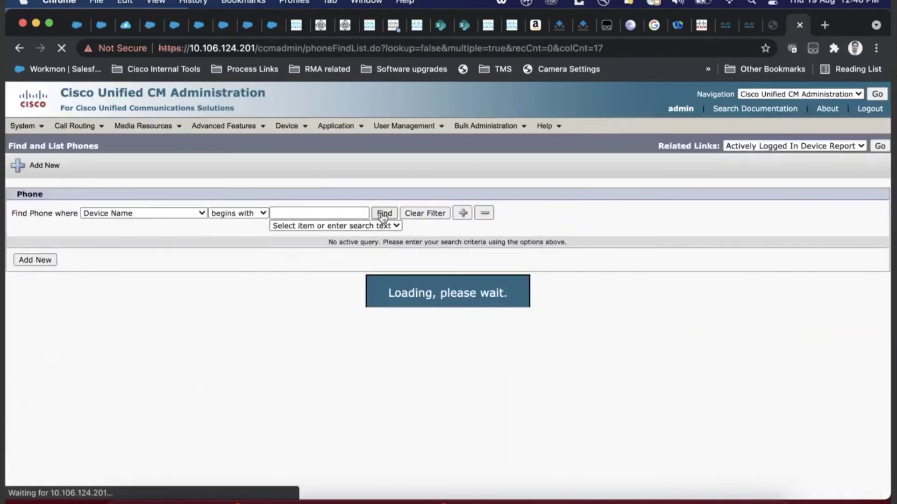
pyautogui.scroll(-10, 211, 352)
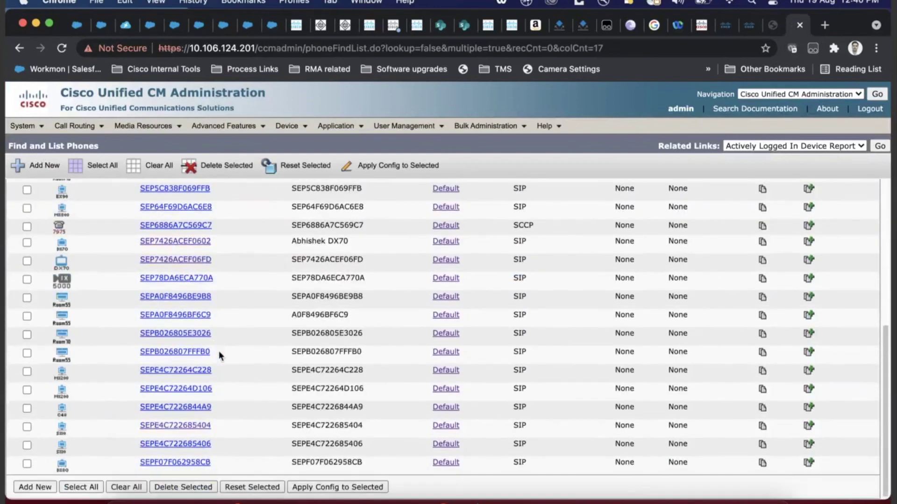
pyautogui.click(208, 208)
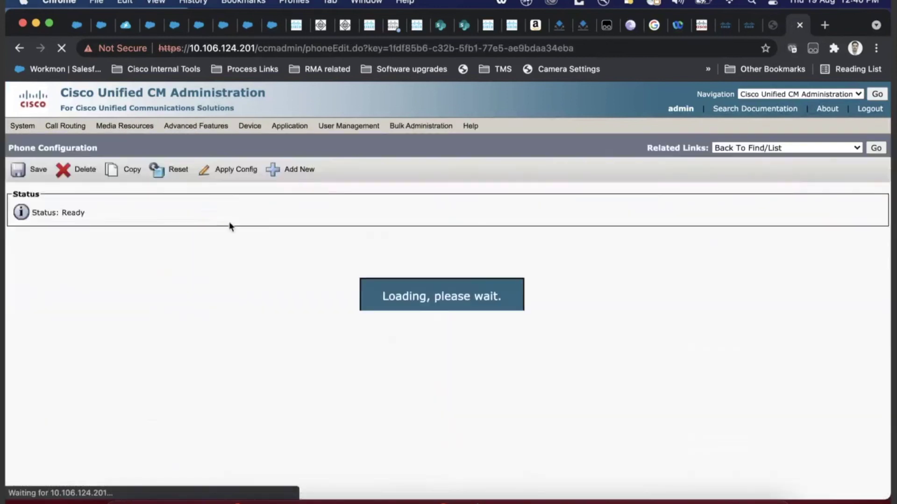
# Search 'alter' to locate the Alternate phone book server type, leaving it at UDS.
pyautogui.press('super+f')
pyautogui.write('al')
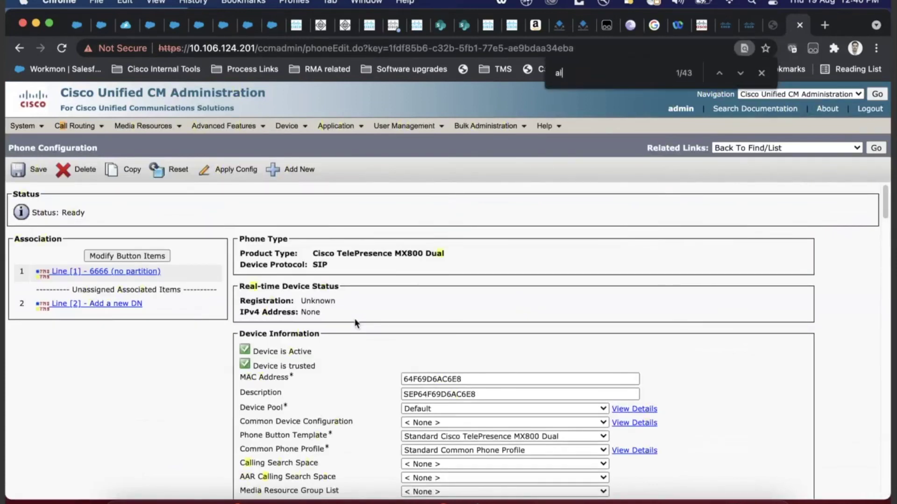
pyautogui.write('ter')
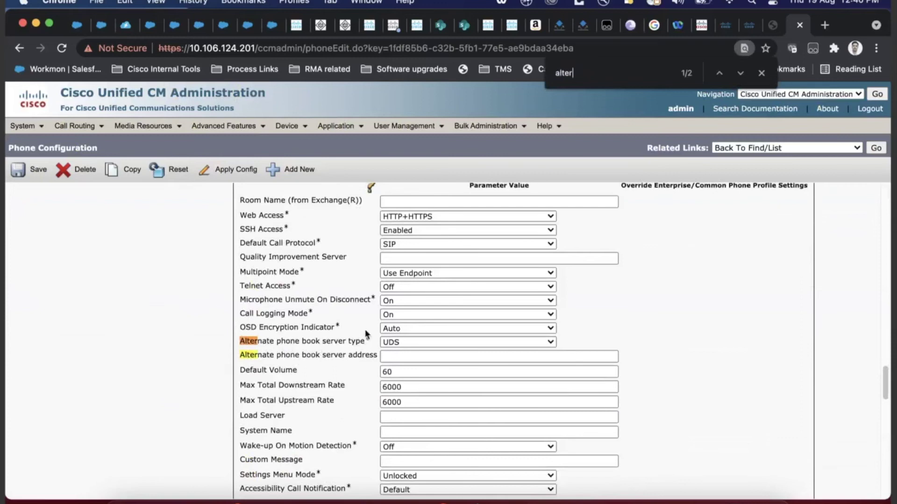
pyautogui.moveTo(364, 345); pyautogui.dragTo(245, 348)
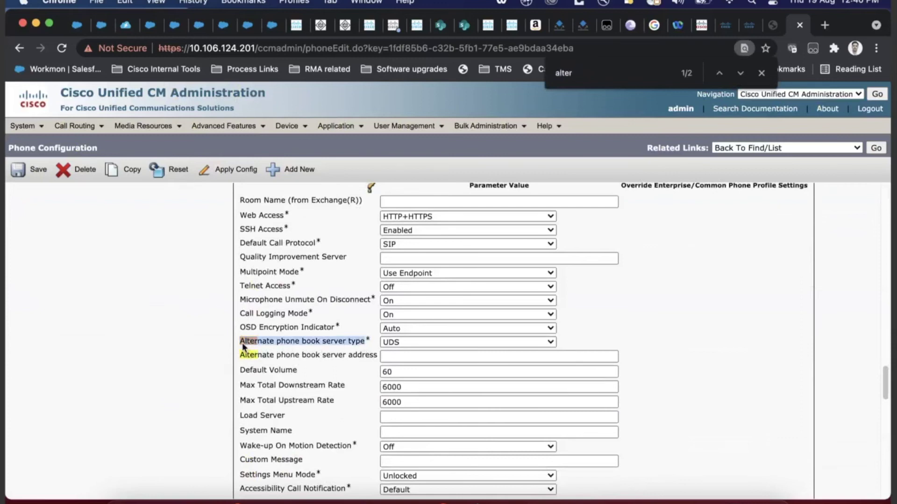
pyautogui.click(402, 343)
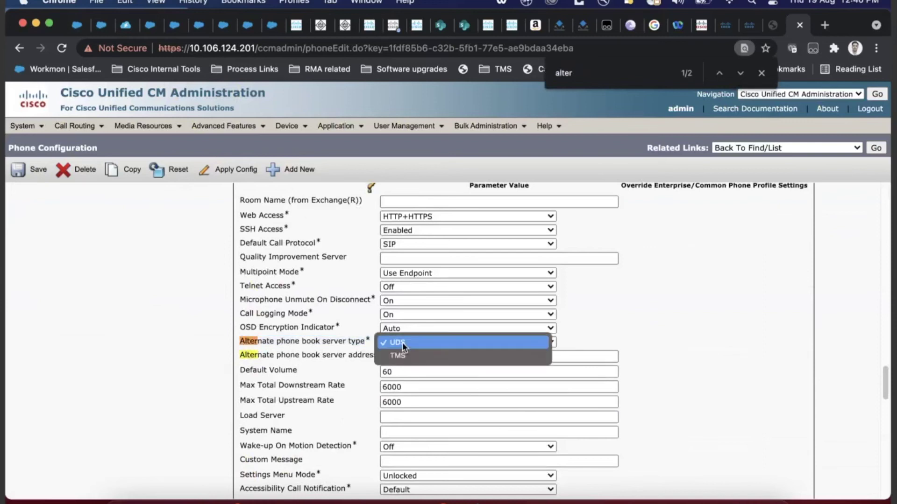
pyautogui.click(449, 345)
pyautogui.click(776, 25)
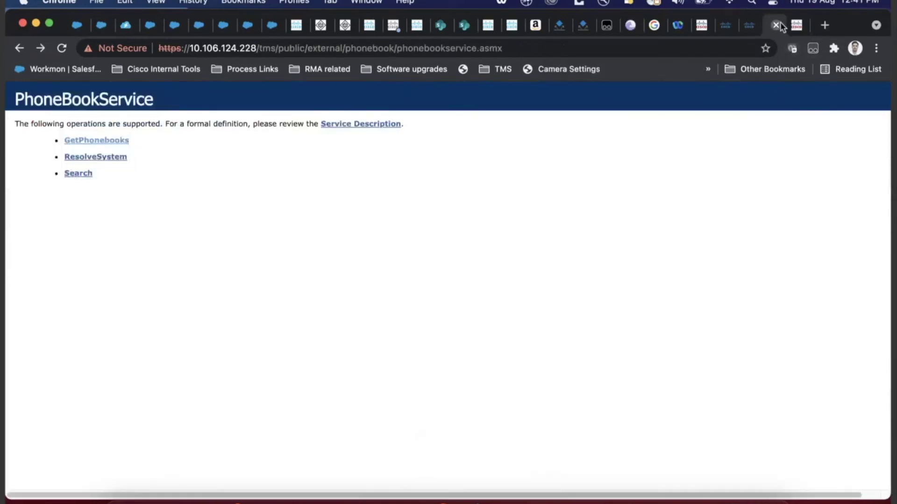
# Change the SX20's Provisioning Mode from TMS to CUCM.
pyautogui.click(776, 25)
pyautogui.click(749, 30)
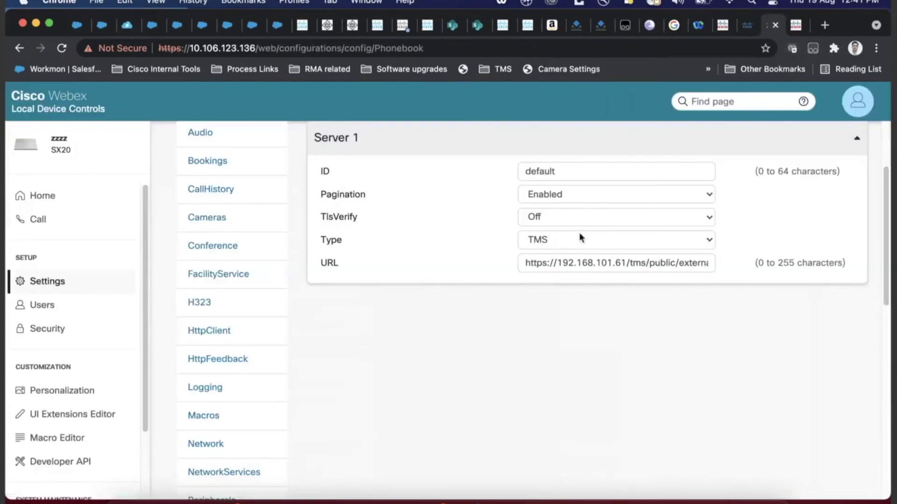
pyautogui.scroll(-3, 187, 467)
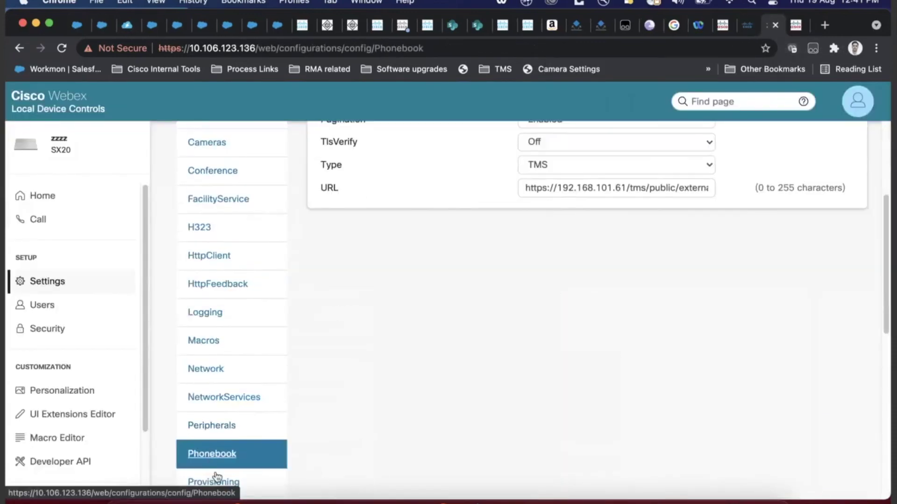
pyautogui.click(206, 482)
pyautogui.click(628, 162)
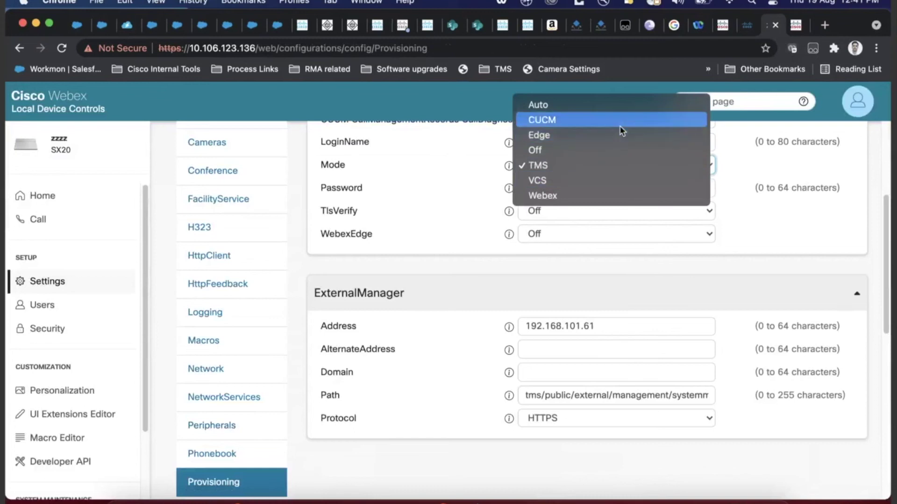
pyautogui.click(622, 121)
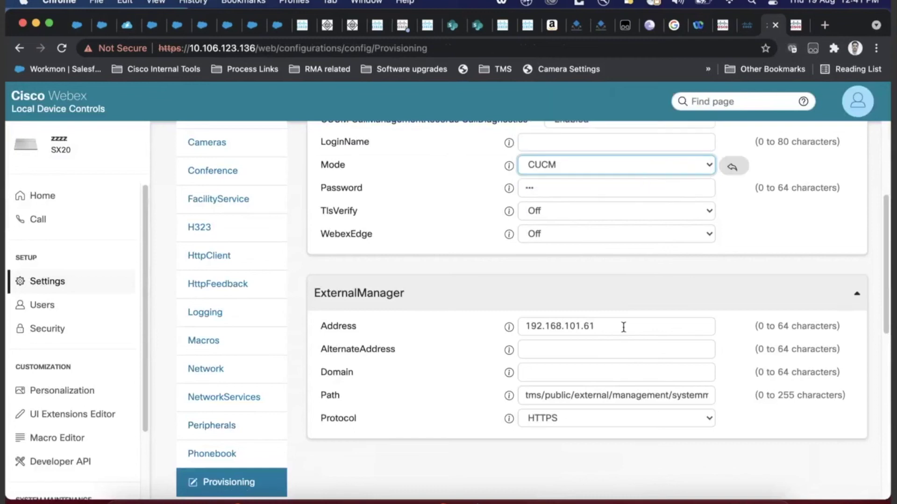
pyautogui.click(795, 27)
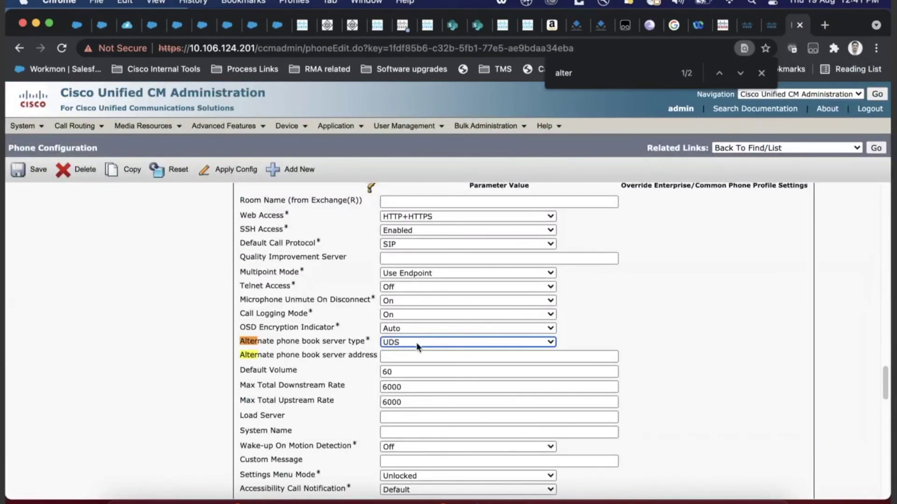
# Set the alternate phone book server type to TMS and check the SX20's ExternalManager address and path.
pyautogui.click(416, 344)
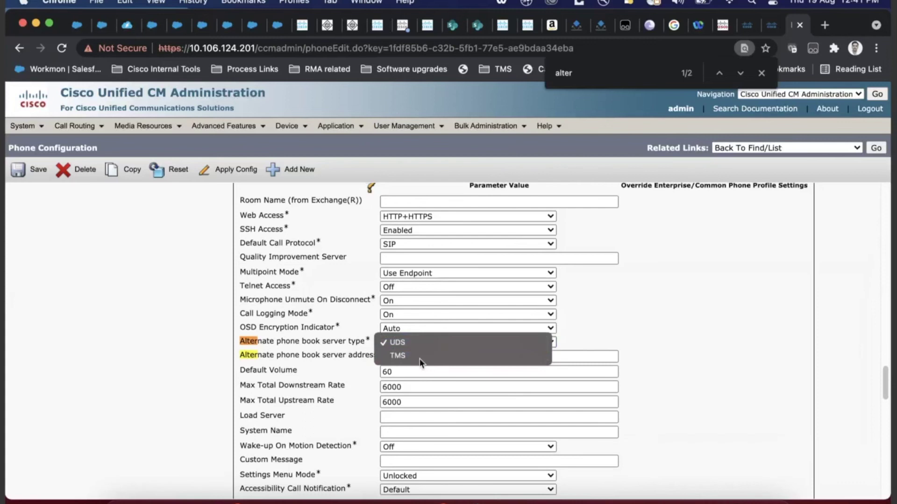
pyautogui.click(419, 359)
pyautogui.click(419, 360)
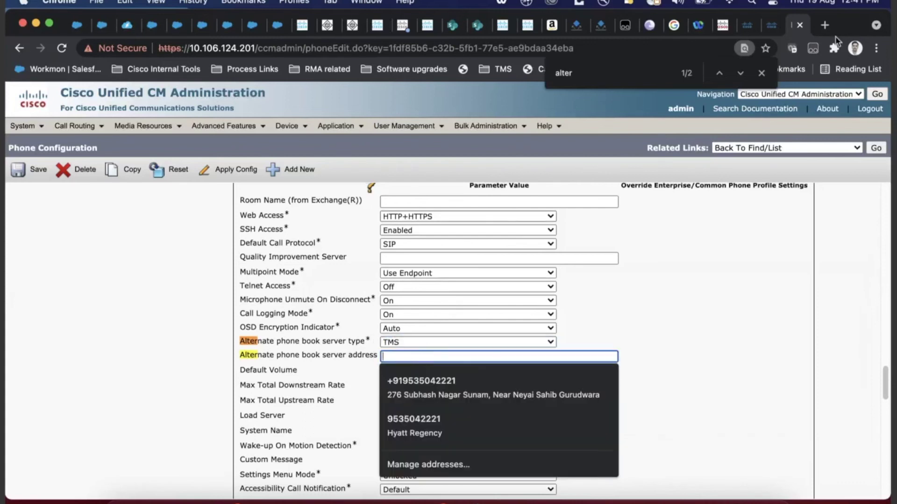
pyautogui.click(775, 28)
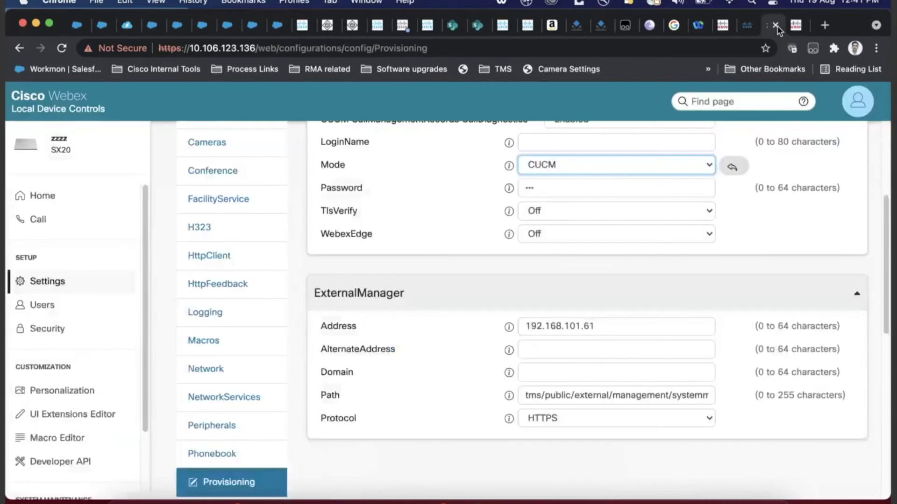
pyautogui.tripleClick(592, 395)
pyautogui.tripleClick(564, 329)
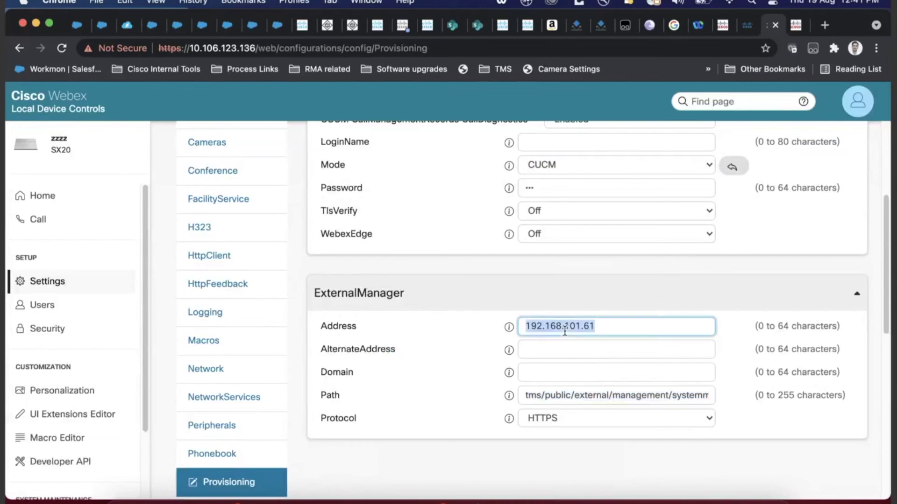
pyautogui.doubleClick(621, 395)
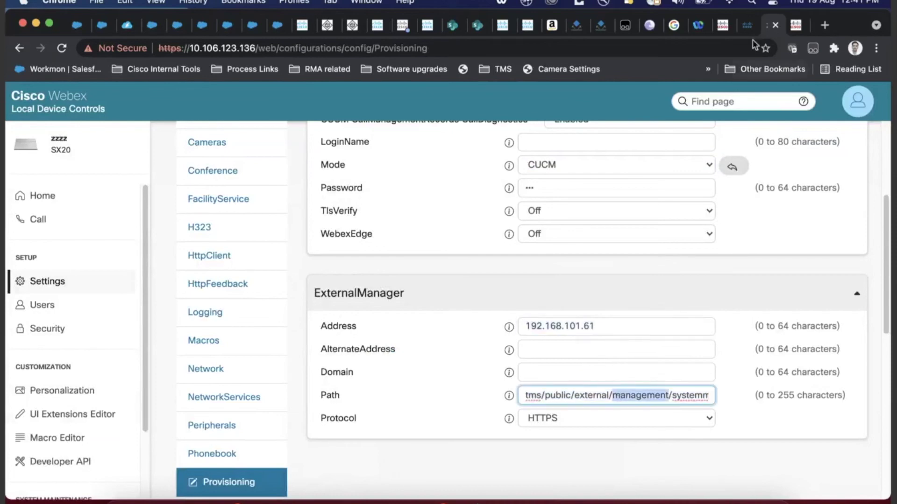
# Reselect TMS as the alternate phone book server type and focus its address field.
pyautogui.click(802, 25)
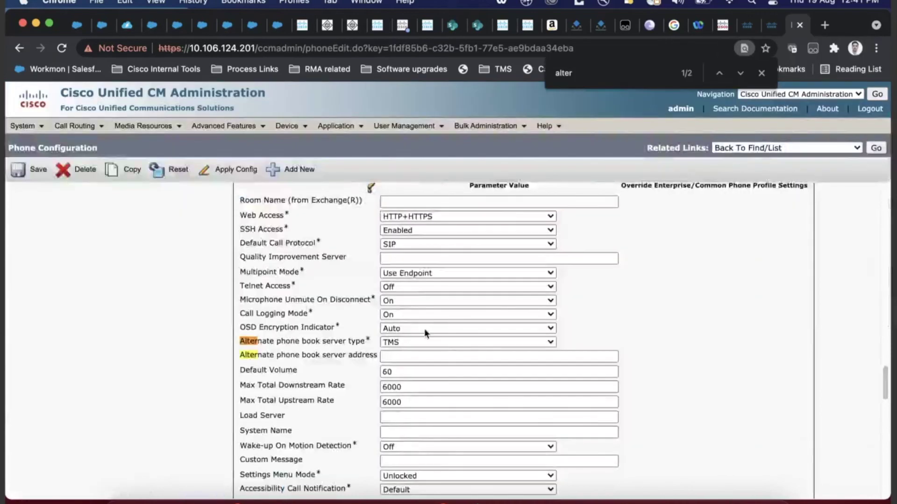
pyautogui.click(442, 343)
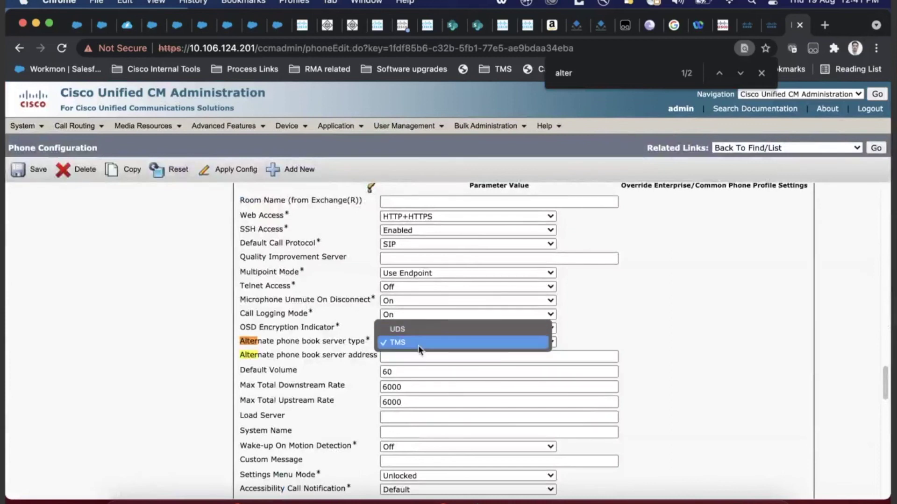
pyautogui.click(418, 346)
pyautogui.click(411, 357)
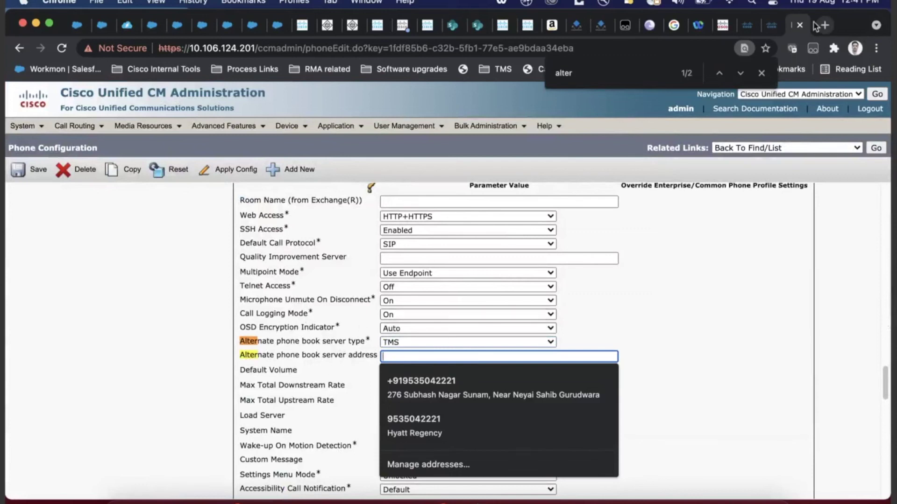
pyautogui.click(784, 29)
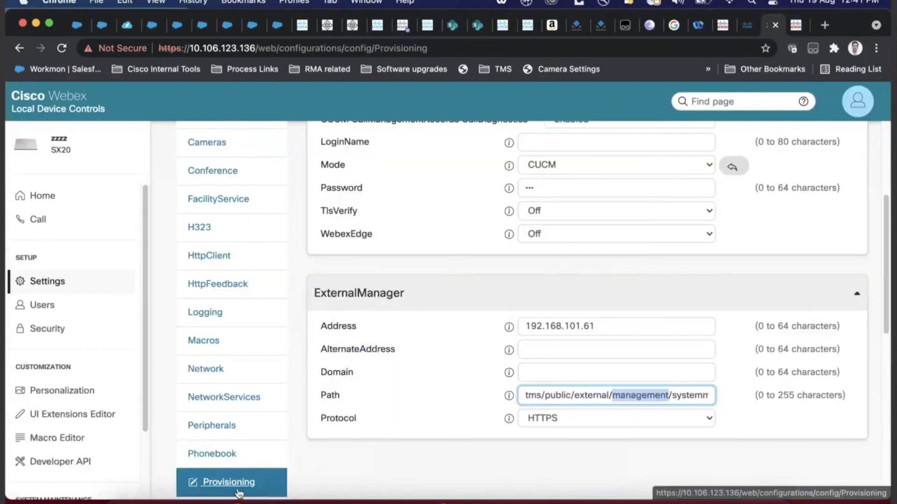
pyautogui.click(794, 28)
# Switch the server type to UDS and back to TMS, then return to SX20 provisioning.
pyautogui.click(426, 341)
pyautogui.click(425, 327)
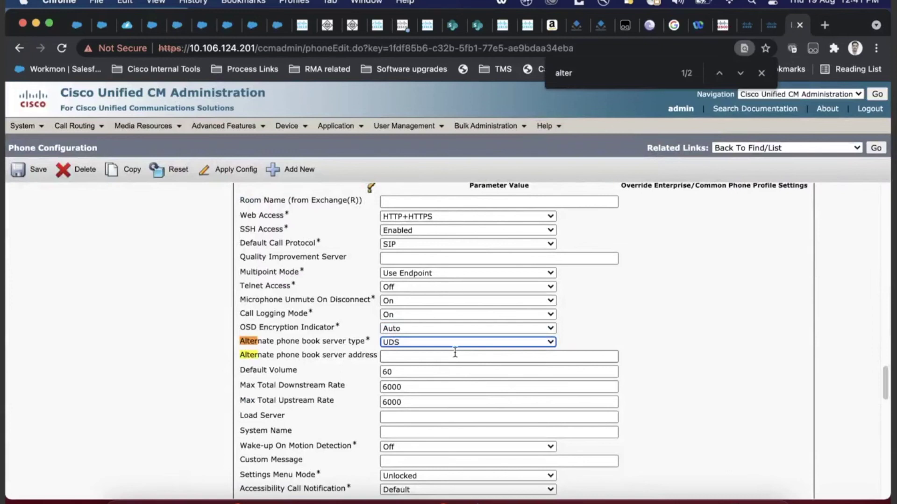
pyautogui.click(433, 341)
pyautogui.click(432, 353)
pyautogui.click(458, 342)
pyautogui.click(461, 345)
pyautogui.click(462, 355)
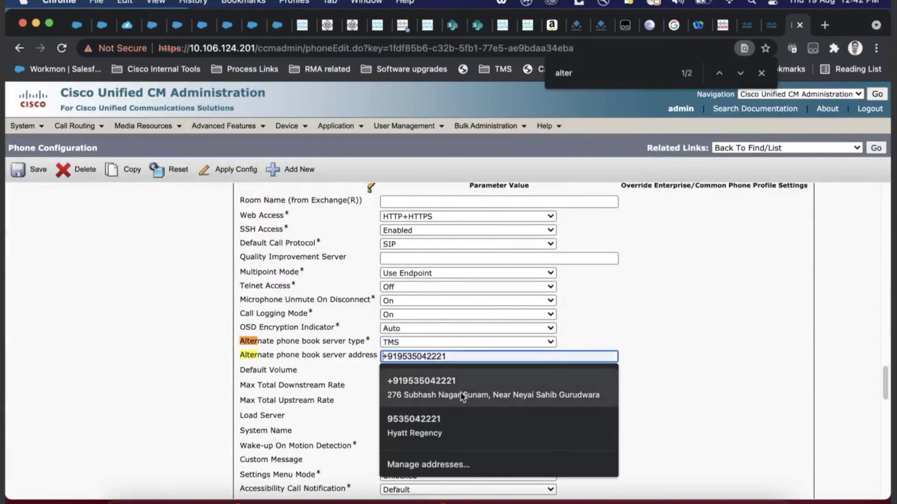
pyautogui.press('Escape')
pyautogui.click(772, 24)
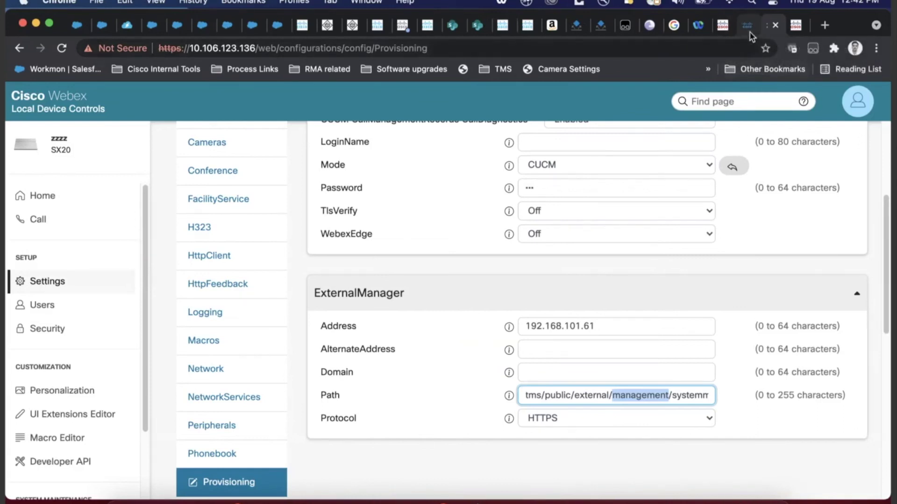
# Check the SX20 page showing TMS mode and address 10.106.87.201, then return to Manage Phone Books.
pyautogui.click(749, 31)
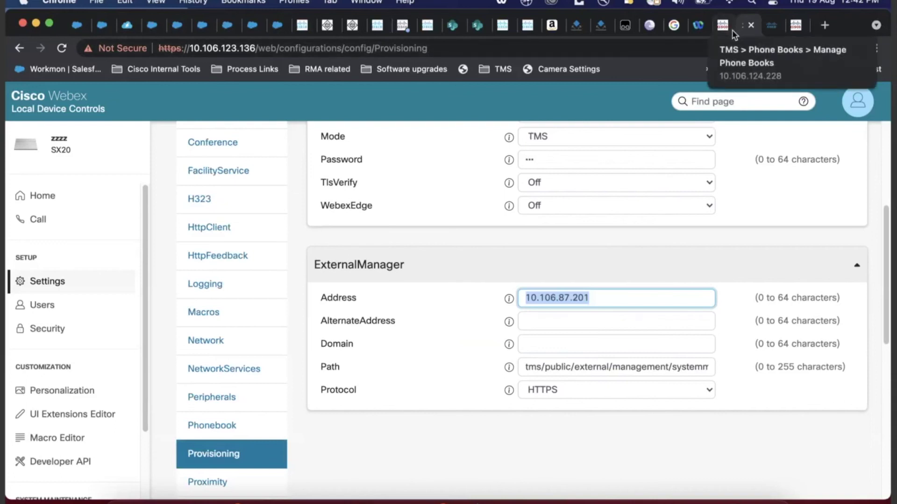
pyautogui.click(733, 32)
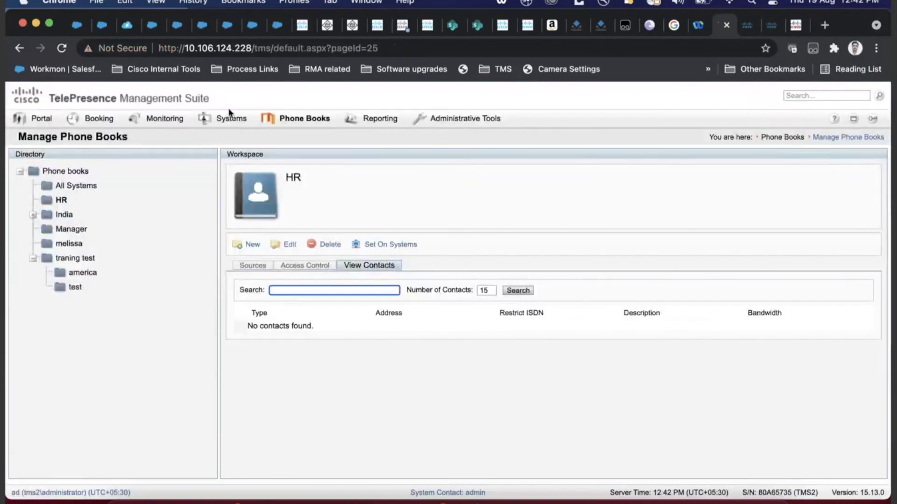
# Open system zzzz's Connection tab in the Systems Navigator.
pyautogui.moveTo(231, 119)
pyautogui.click(232, 134)
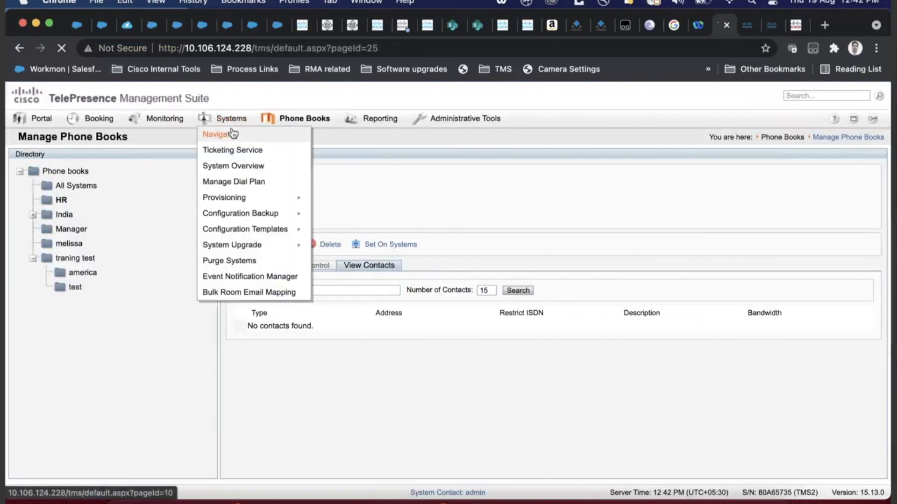
pyautogui.scroll(-10, 456, 381)
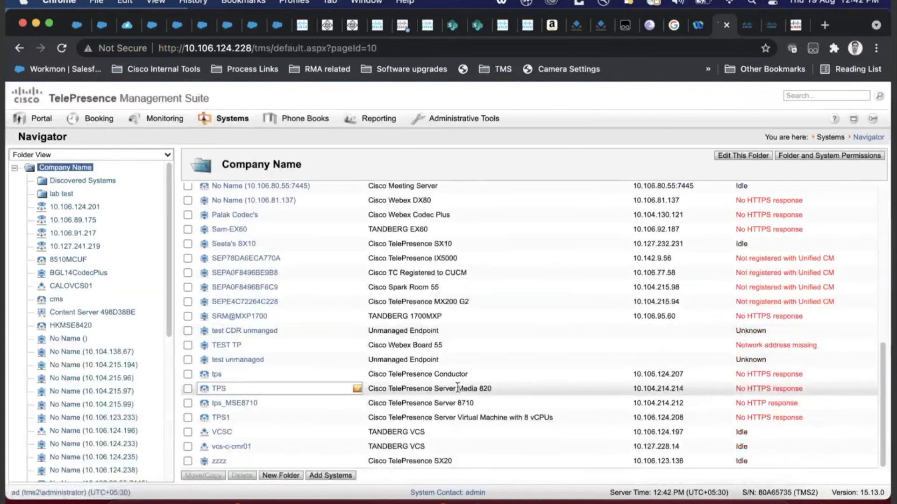
pyautogui.click(228, 462)
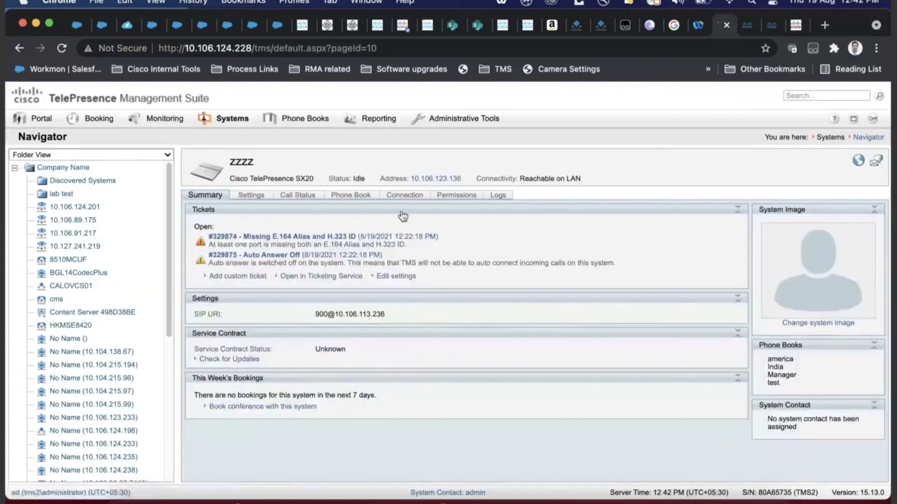
pyautogui.click(409, 197)
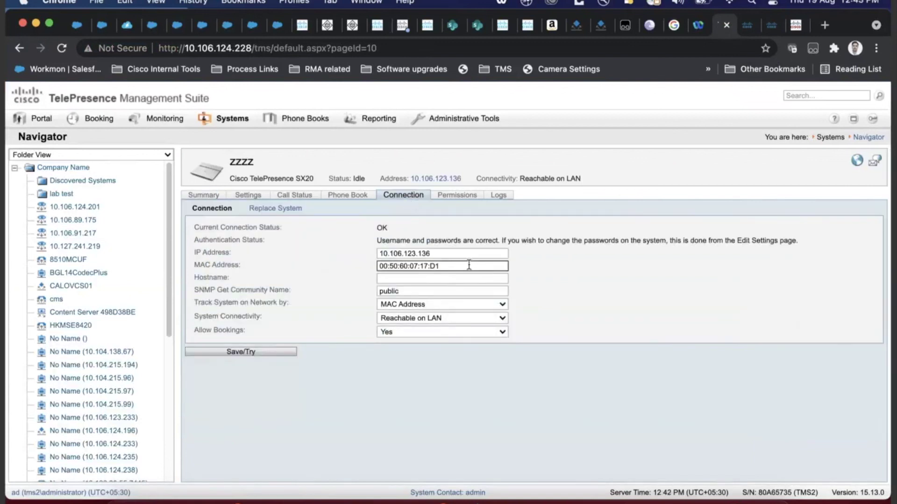
# Highlight the SX20 model name and the IP address 10.106.123.136.
pyautogui.moveTo(441, 254); pyautogui.dragTo(367, 253)
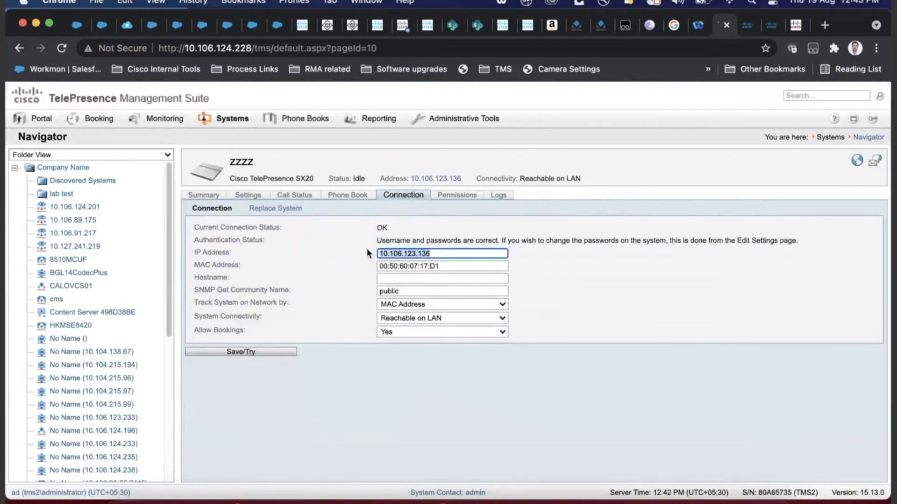
pyautogui.click(448, 253)
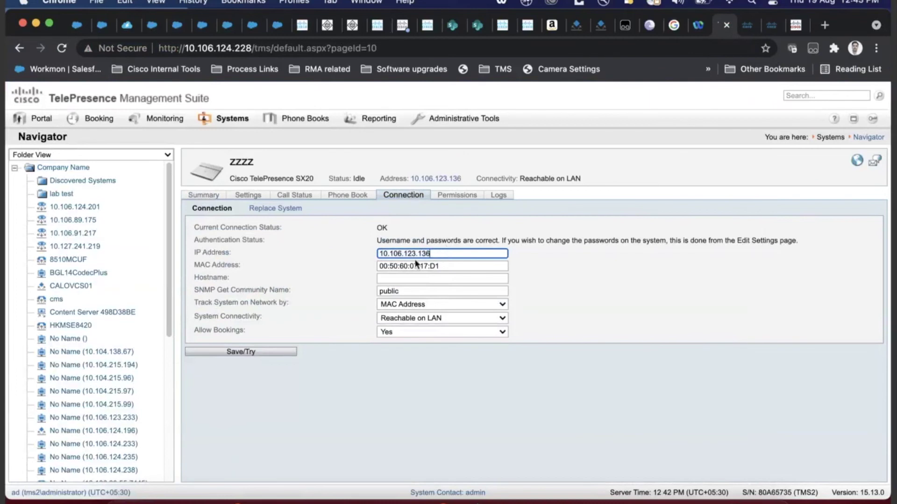
pyautogui.moveTo(419, 254); pyautogui.dragTo(430, 254)
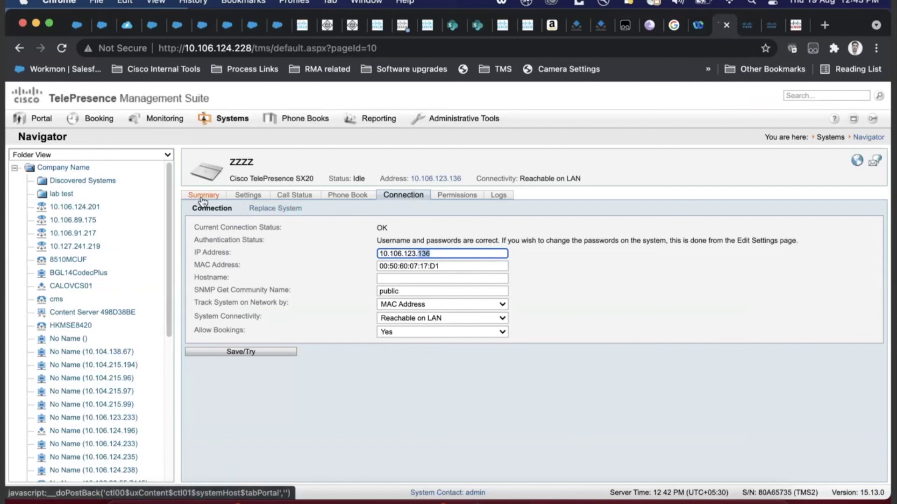
pyautogui.moveTo(315, 178); pyautogui.dragTo(263, 177)
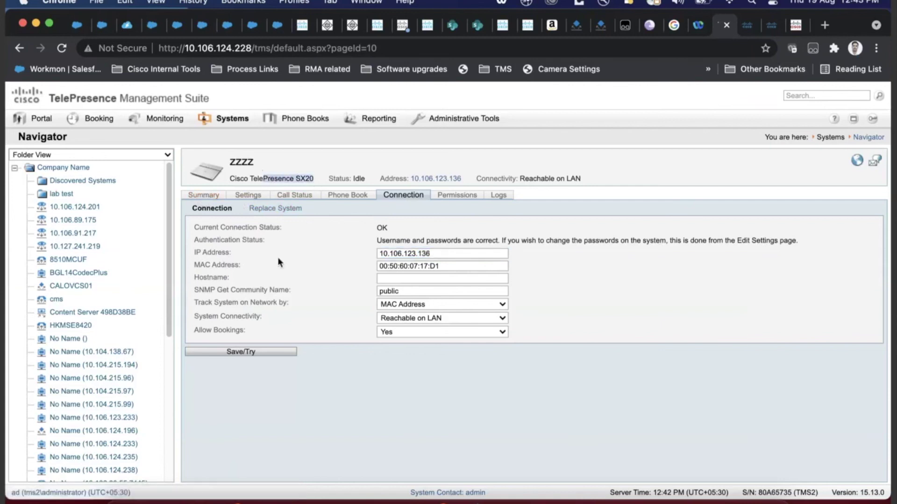
pyautogui.moveTo(444, 253); pyautogui.dragTo(379, 253)
pyautogui.click(432, 253)
pyautogui.moveTo(444, 253); pyautogui.dragTo(356, 233)
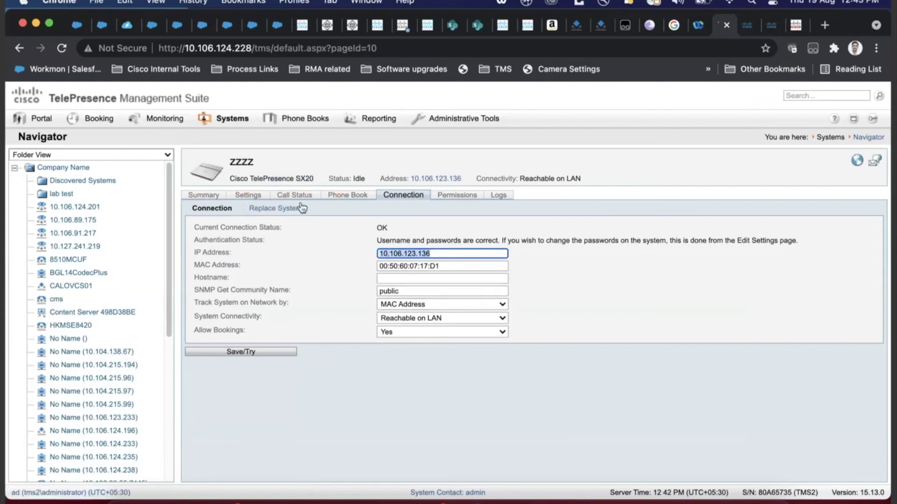
pyautogui.moveTo(437, 253); pyautogui.dragTo(362, 254)
pyautogui.click(447, 254)
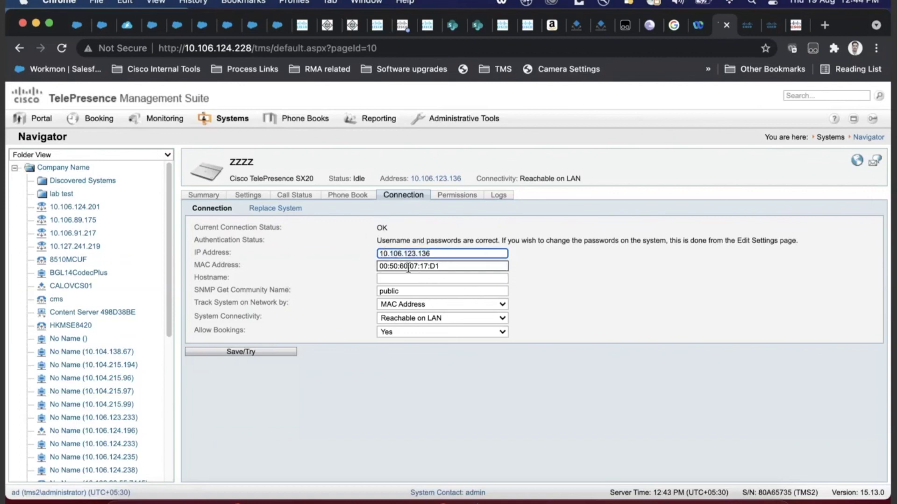
pyautogui.moveTo(378, 239); pyautogui.dragTo(791, 253)
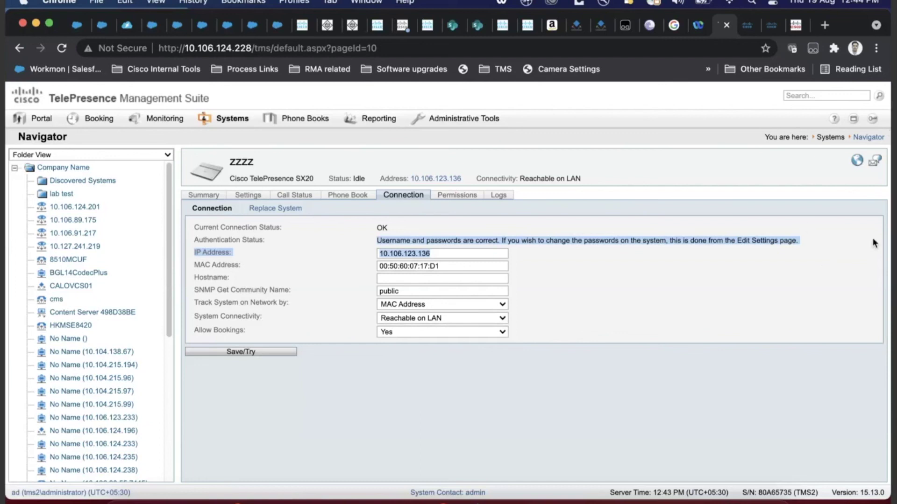
pyautogui.click(473, 277)
# List the Company Name folder's systems, highlighting the wrong-credentials status of BGL14CodecPlus (Webex Codec Plus) and cms.
pyautogui.click(65, 168)
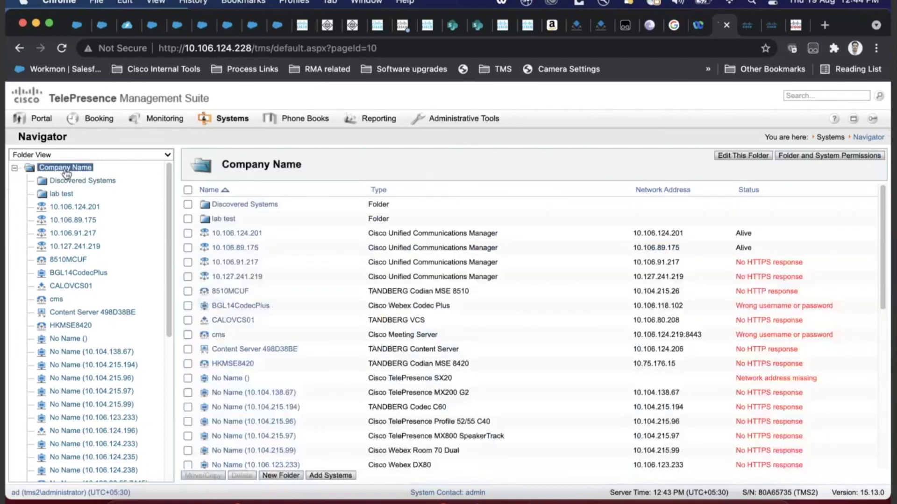
pyautogui.moveTo(840, 304); pyautogui.dragTo(738, 305)
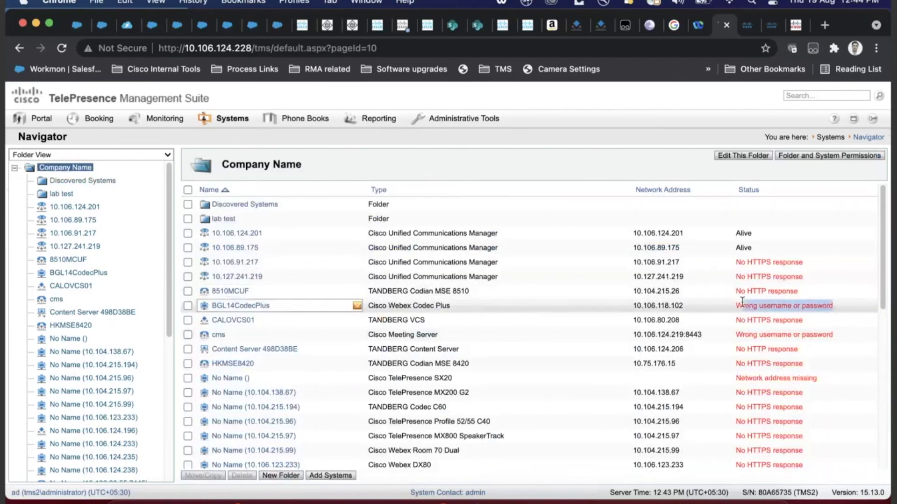
pyautogui.moveTo(834, 335); pyautogui.dragTo(730, 338)
pyautogui.moveTo(841, 303); pyautogui.dragTo(732, 306)
pyautogui.moveTo(463, 304); pyautogui.dragTo(205, 308)
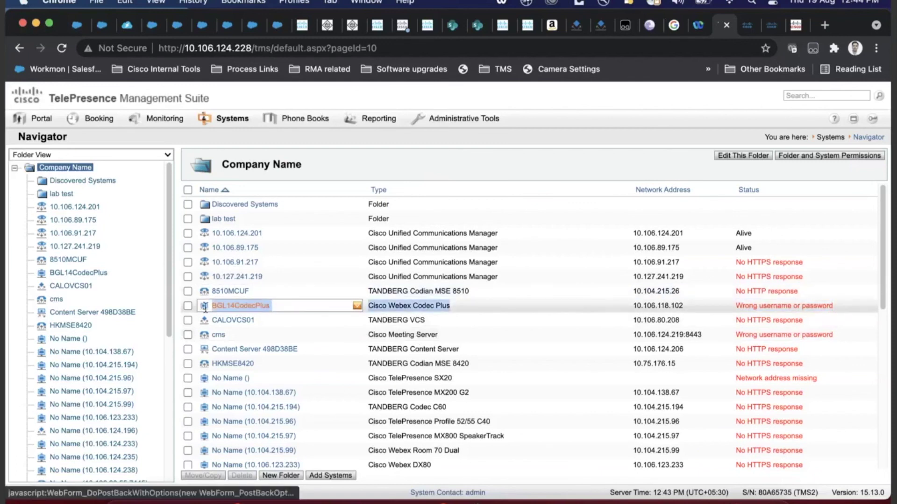
pyautogui.moveTo(859, 310); pyautogui.dragTo(734, 306)
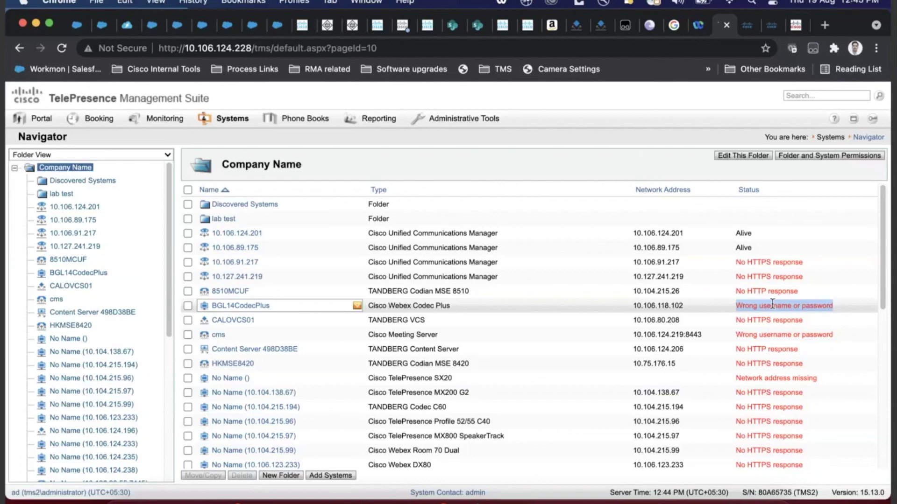
# Re-highlight BGL14CodecPlus's credentials error, then bring zzzz (SX20, 10.106.123.136, Idle) into view.
pyautogui.click(803, 330)
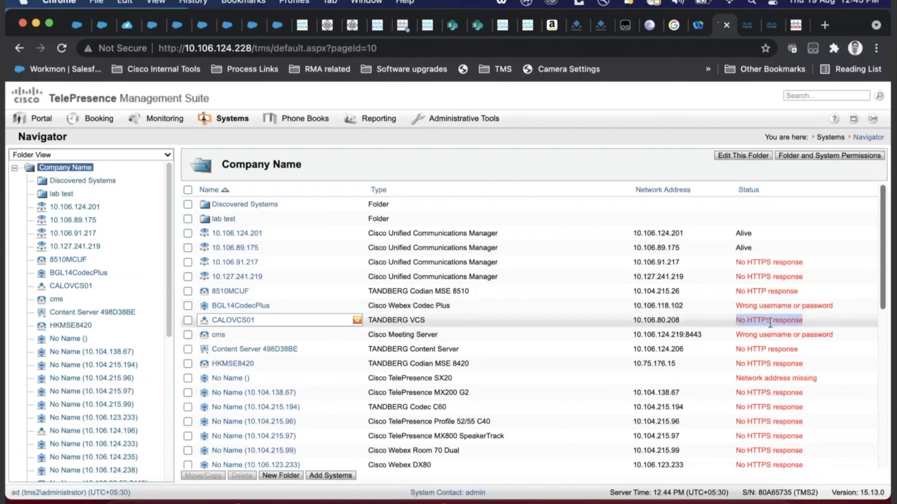
pyautogui.moveTo(837, 304); pyautogui.dragTo(738, 304)
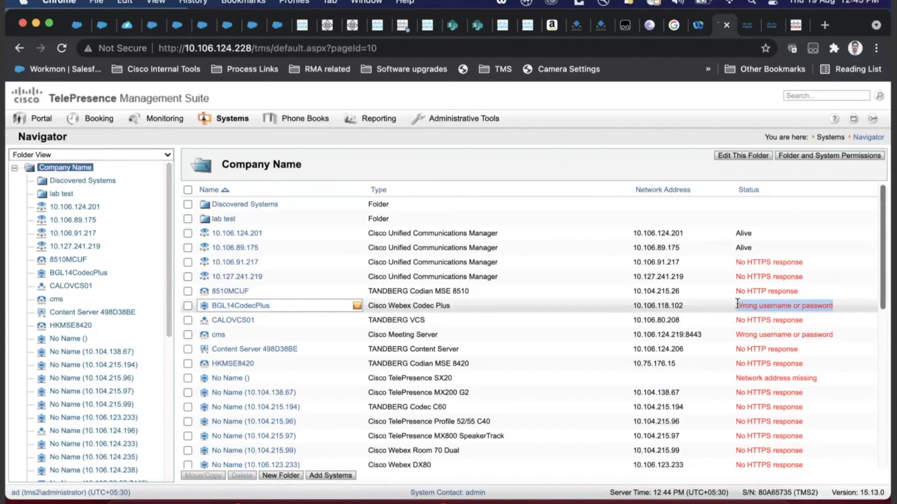
pyautogui.scroll(-15, 411, 407)
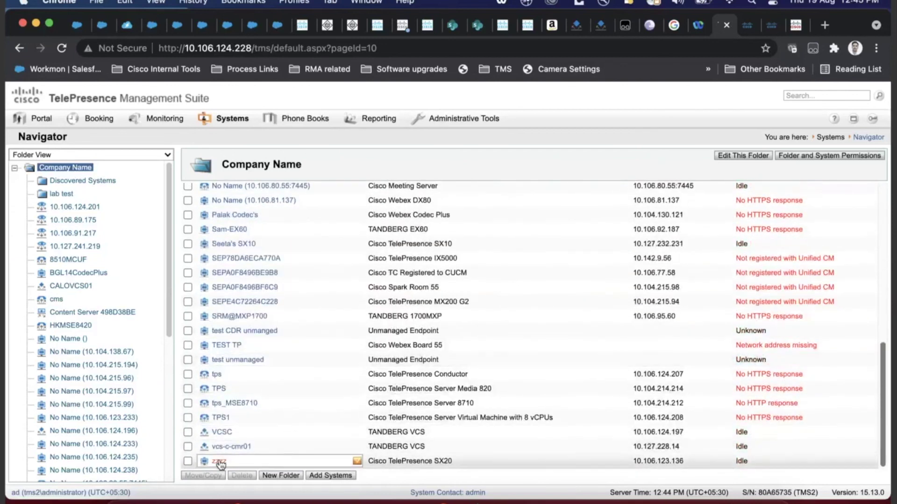
# Open system zzzz's Feedback Log and highlight all its log entries.
pyautogui.click(219, 461)
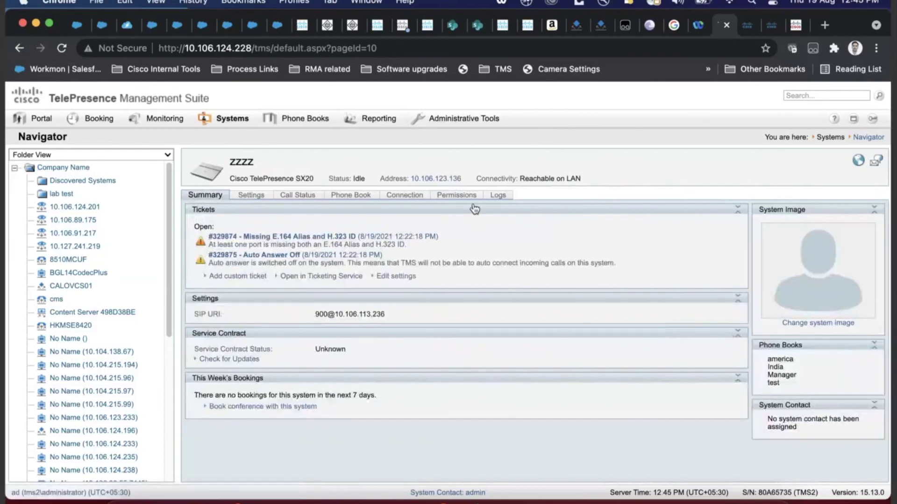
pyautogui.click(503, 199)
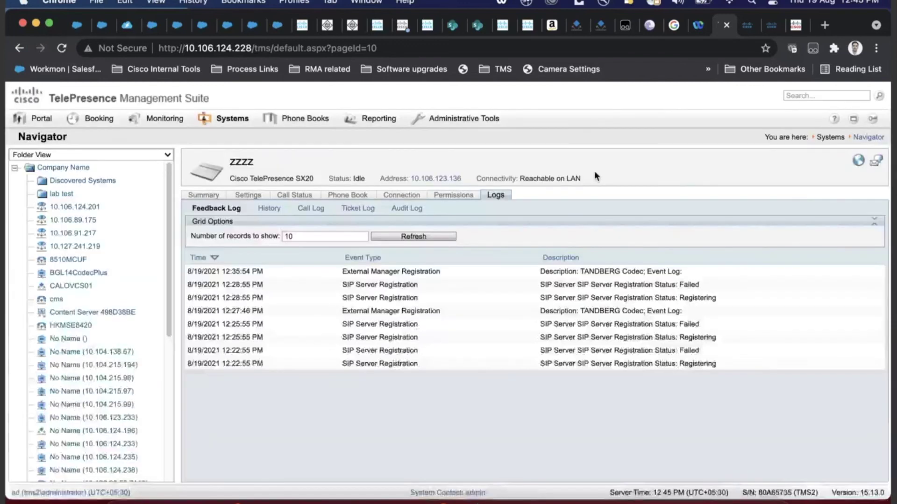
pyautogui.moveTo(746, 369); pyautogui.dragTo(185, 268)
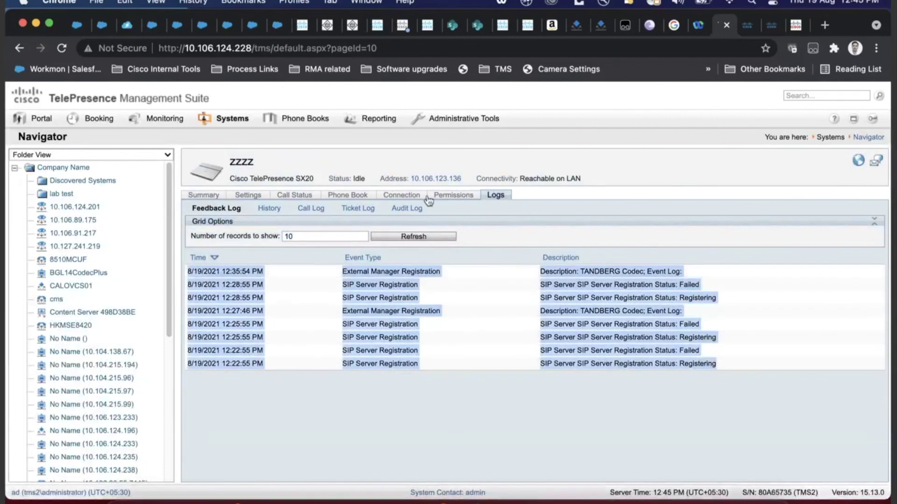
# Highlight zzzz's address 10.106.123.136 and its older failed SIP registration entries.
pyautogui.click(459, 178)
pyautogui.moveTo(459, 178); pyautogui.dragTo(326, 177)
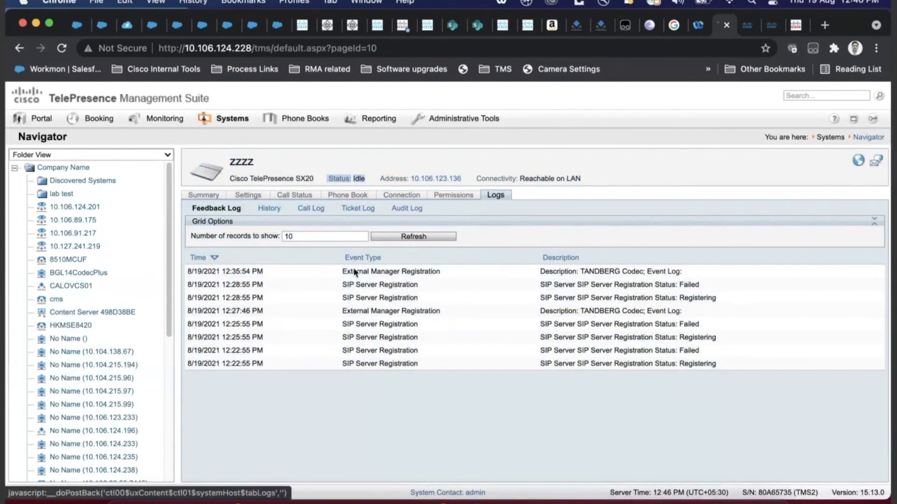
pyautogui.moveTo(742, 364); pyautogui.dragTo(467, 310)
pyautogui.moveTo(744, 287); pyautogui.dragTo(187, 271)
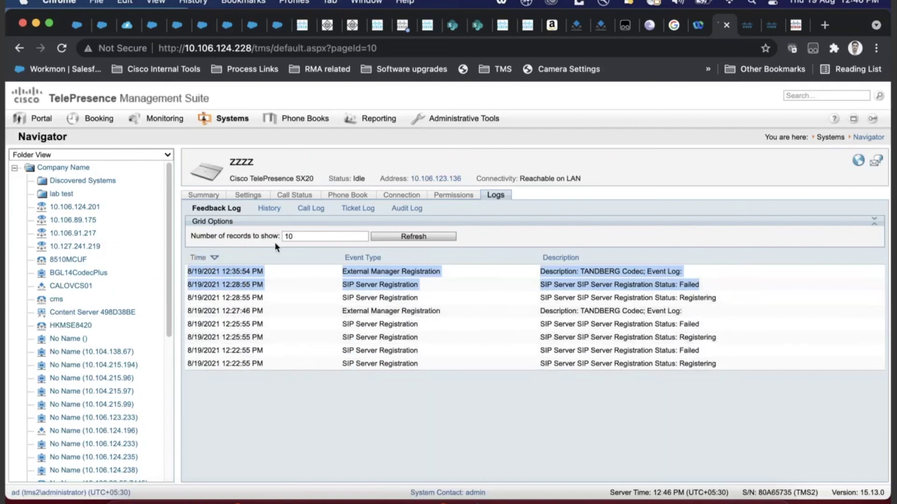
# Check zzzz's History (rename, connection OK, earlier WrongProvisioningMode) and empty Call Log, then return to Summary.
pyautogui.click(280, 208)
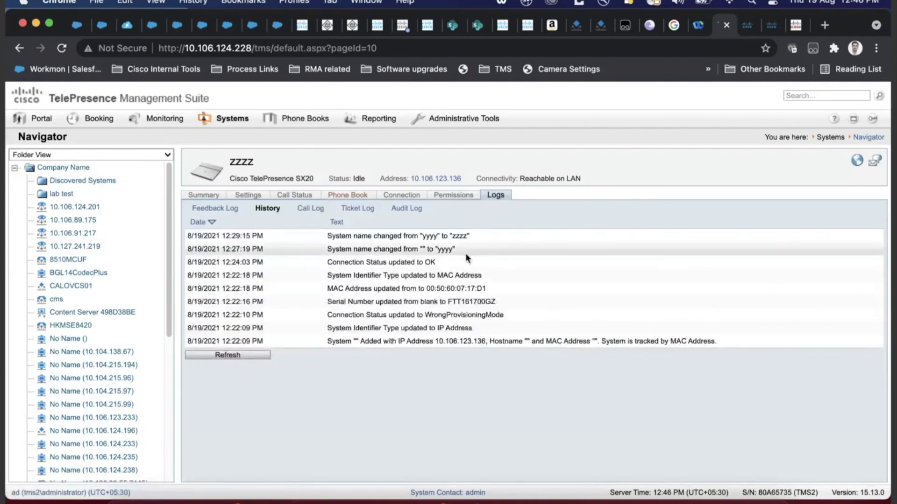
pyautogui.tripleClick(481, 236)
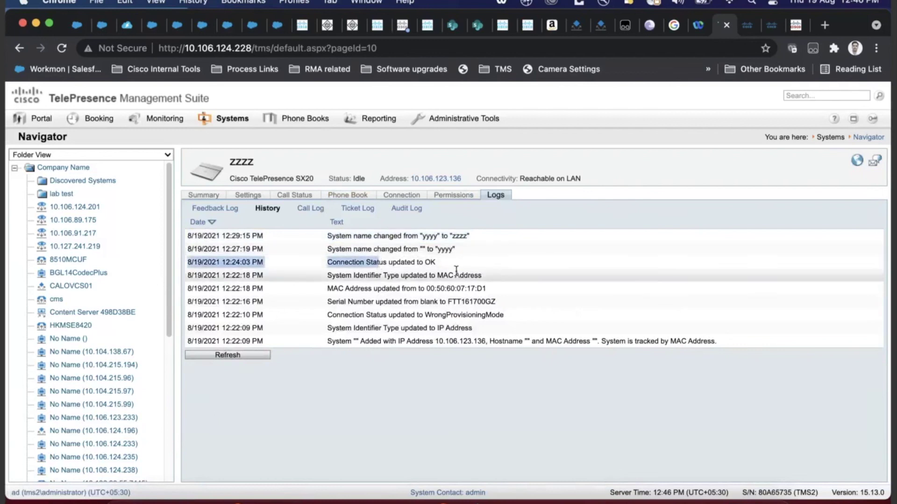
pyautogui.moveTo(482, 276); pyautogui.dragTo(383, 276)
pyautogui.doubleClick(486, 315)
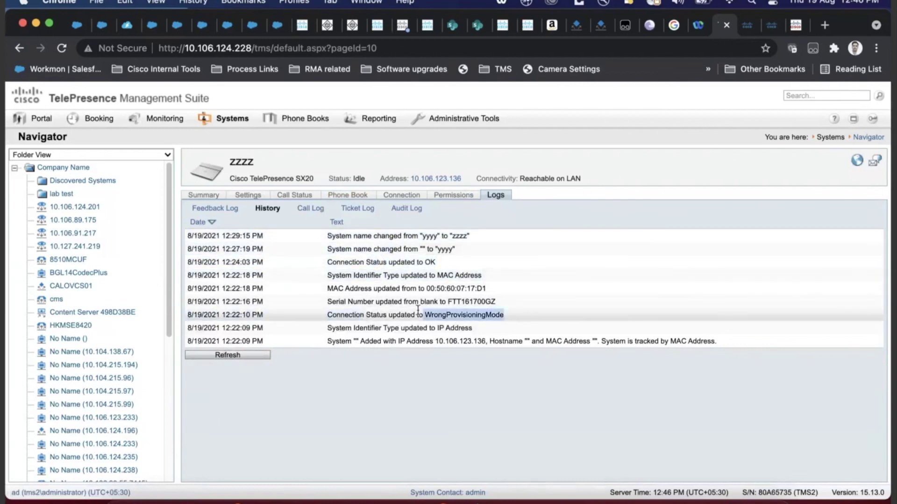
pyautogui.click(312, 206)
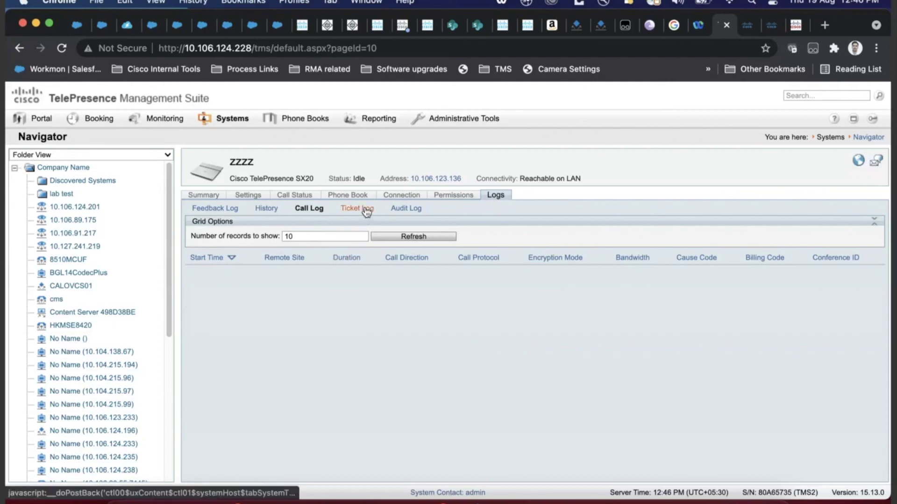
pyautogui.click(219, 196)
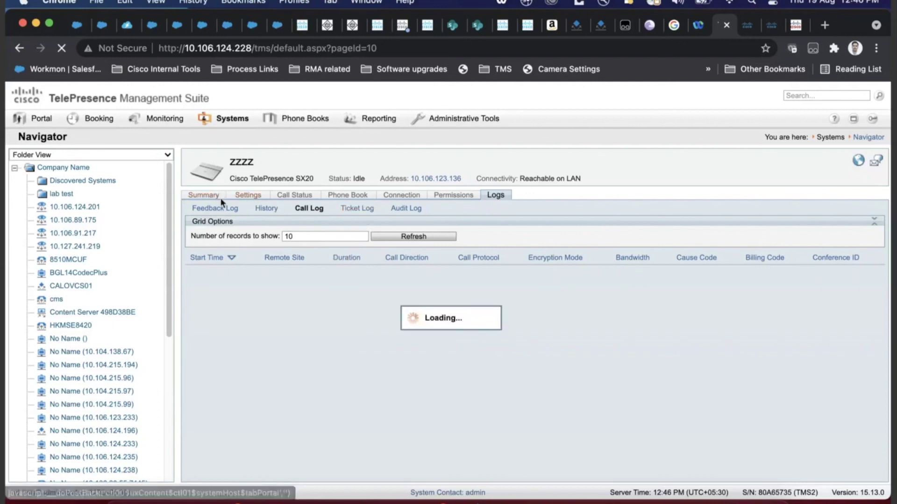